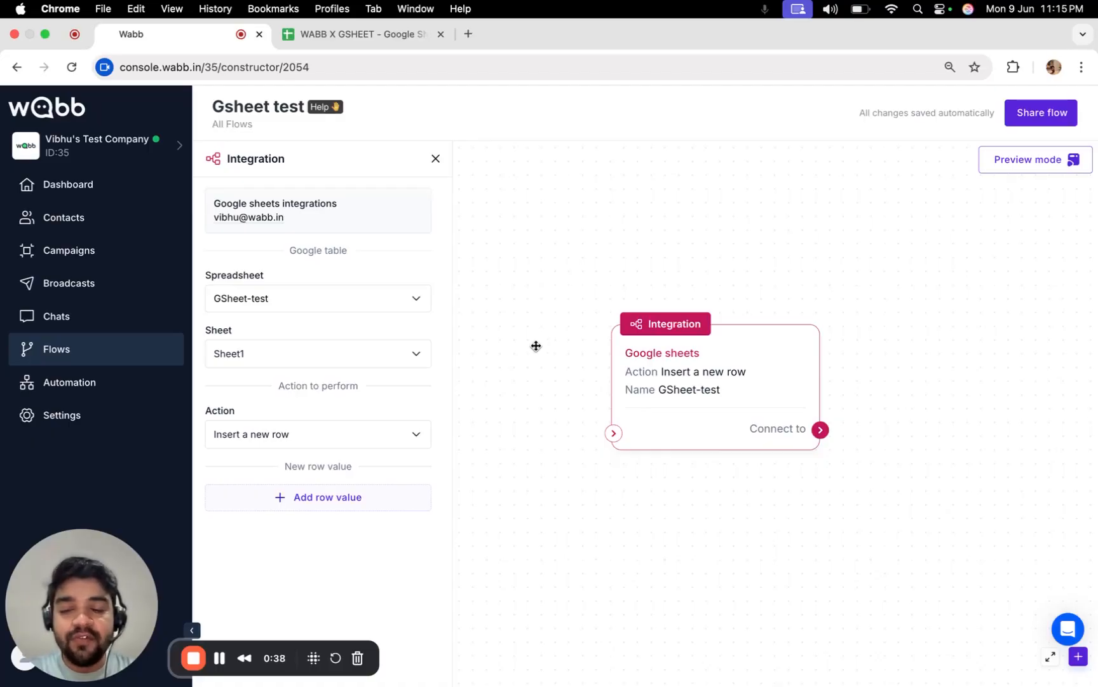
Show the Sheets integration's Action options: Get data, Insert a new row, Update data.
left_click(325, 438)
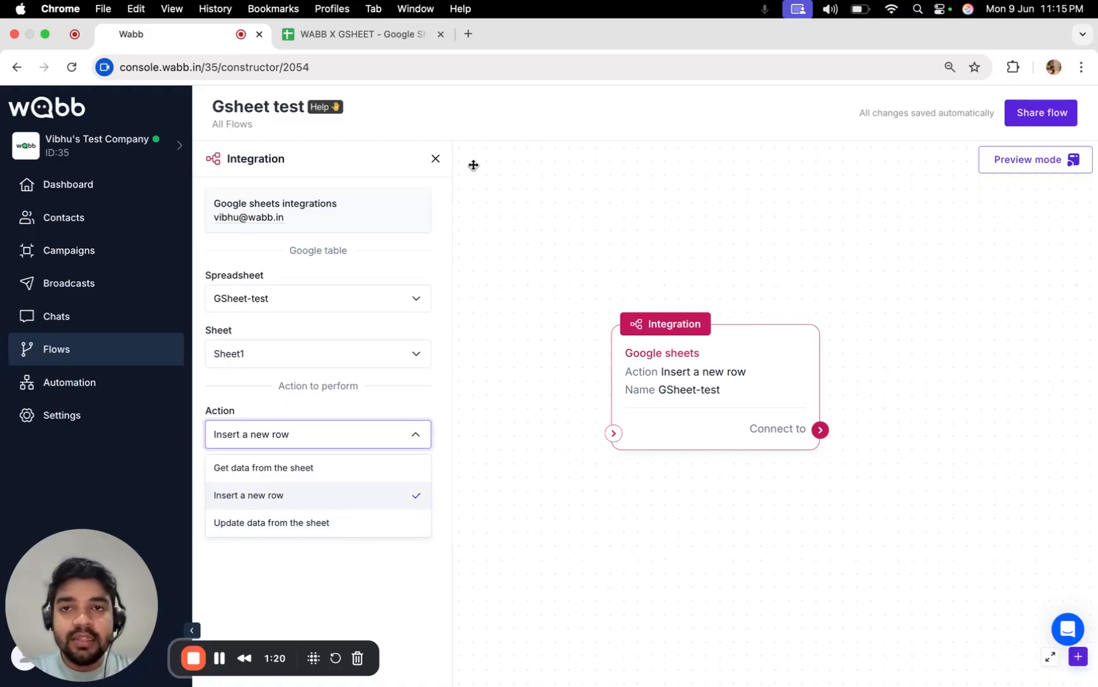
Review the contact data in WABB X GSHEET, then close the Action dropdown in the flow editor.
left_click(366, 40)
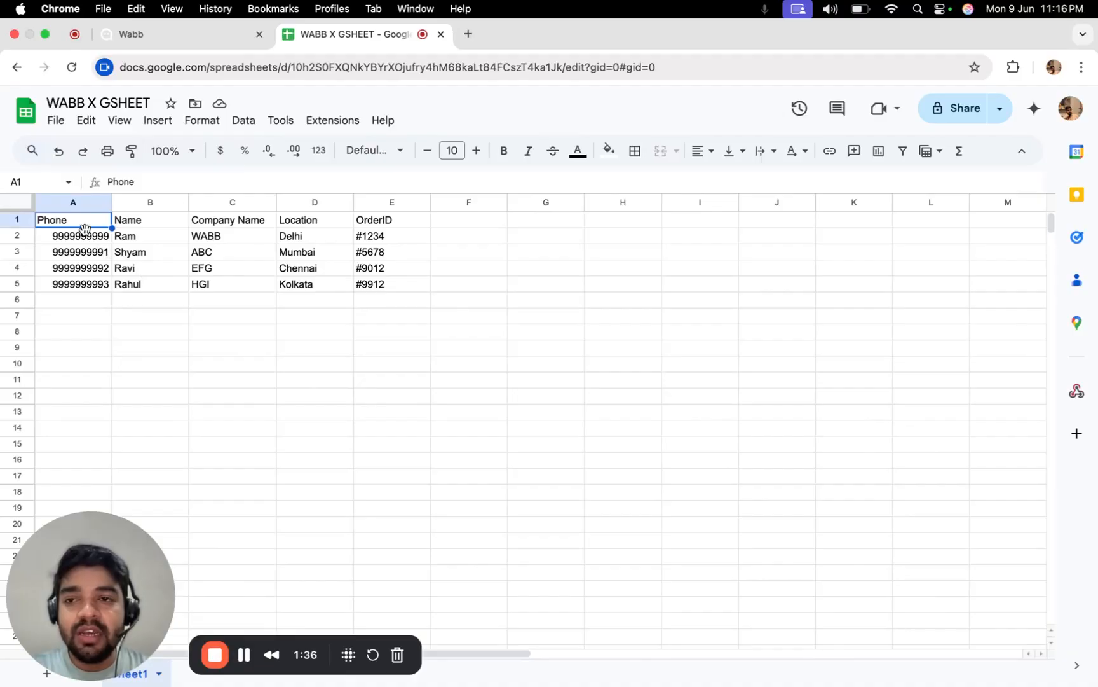
left_click(161, 37)
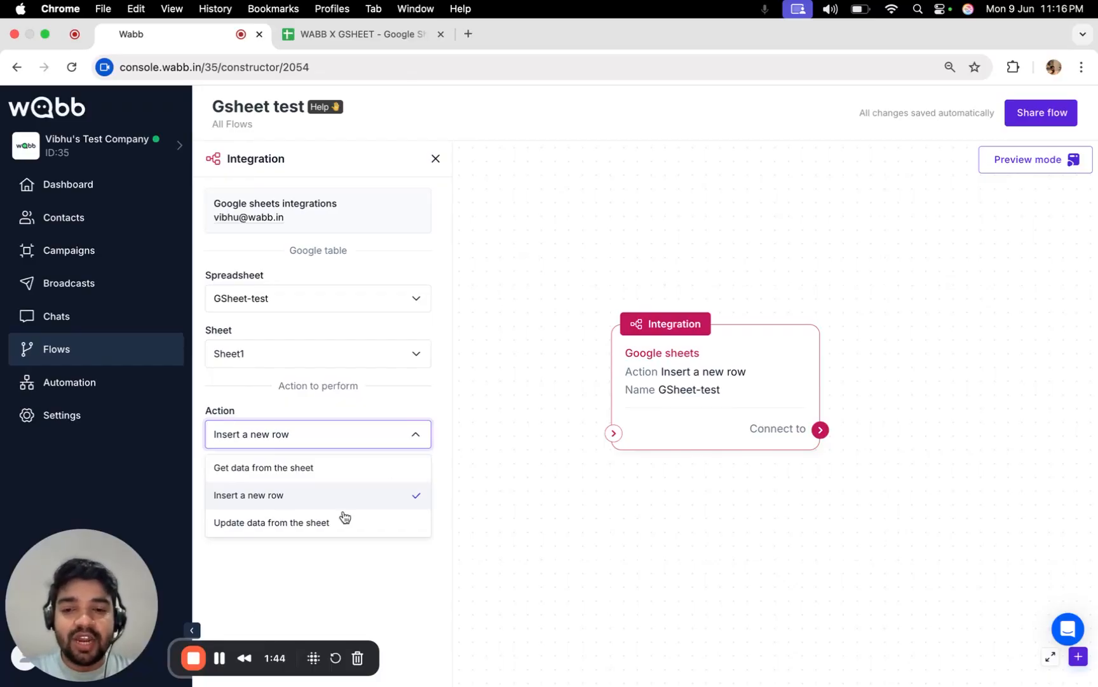
left_click(223, 659)
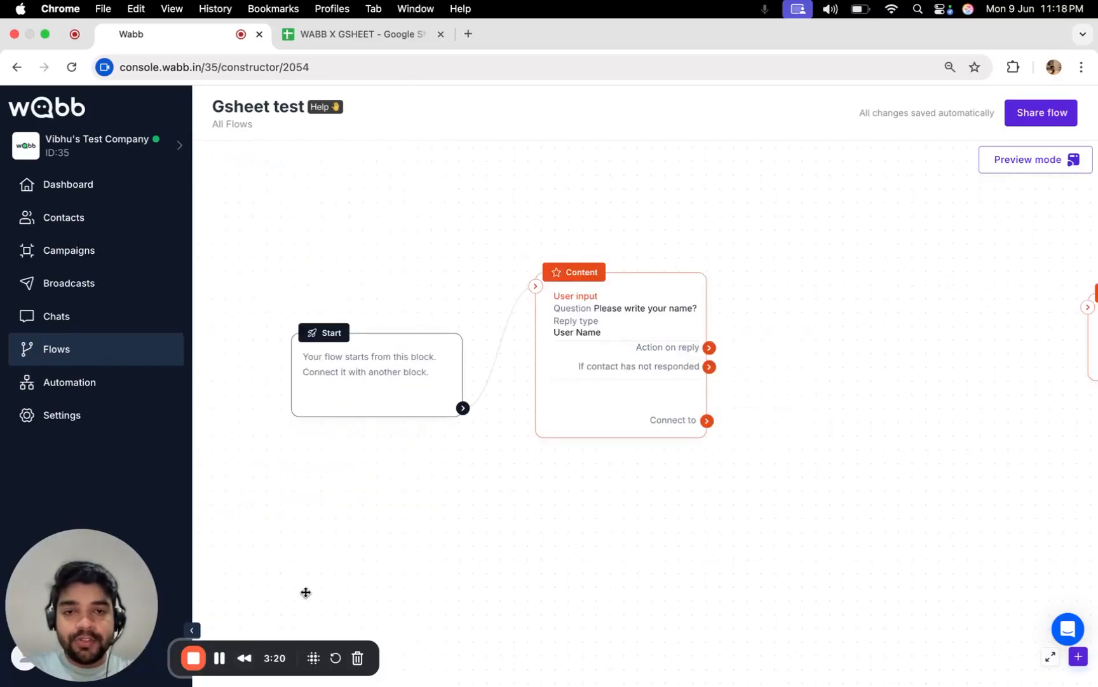
Add an Integration block to the flow next to the name question block.
scroll(611, 331, "up", 3)
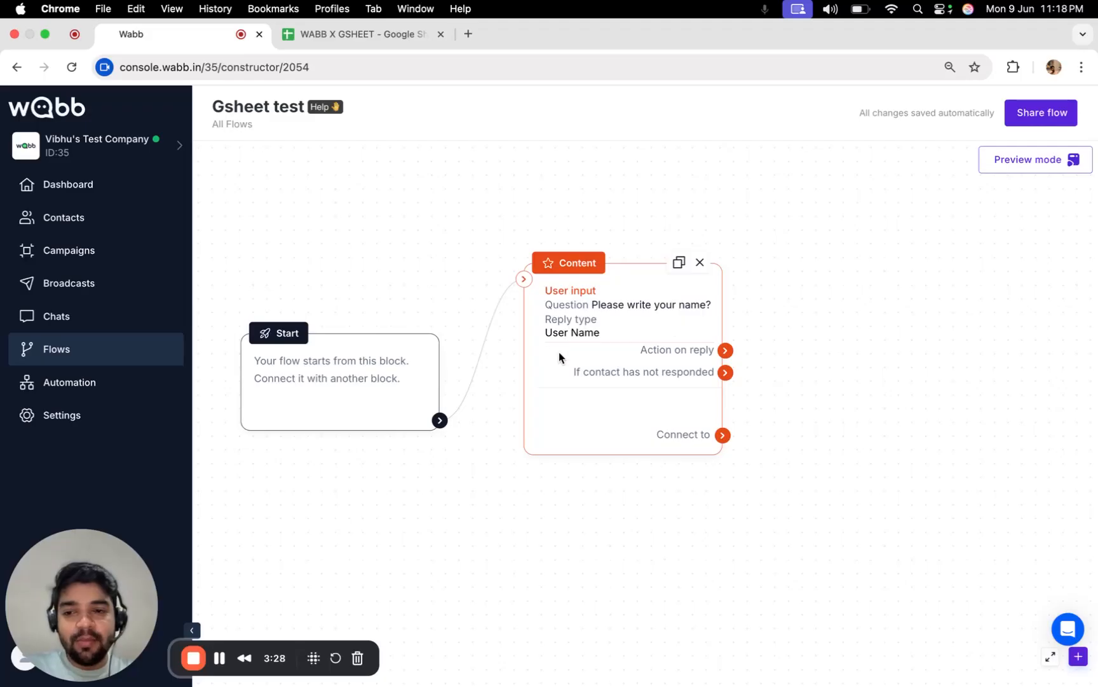
scroll(578, 349, "up", 1)
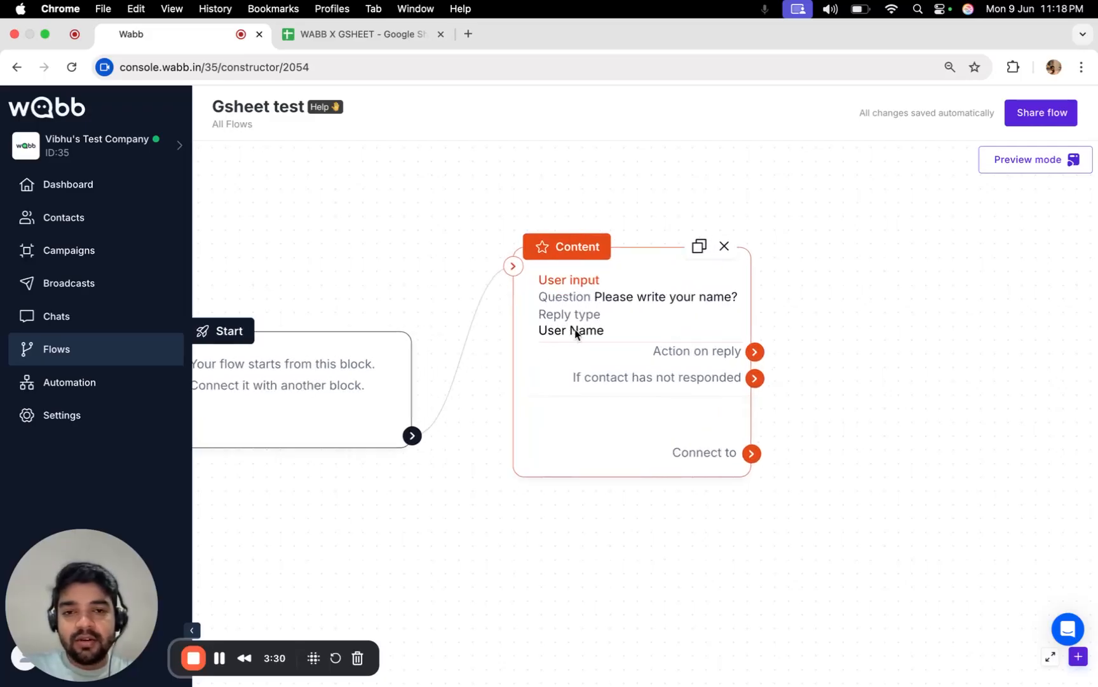
left_click_drag(575, 335, 561, 320)
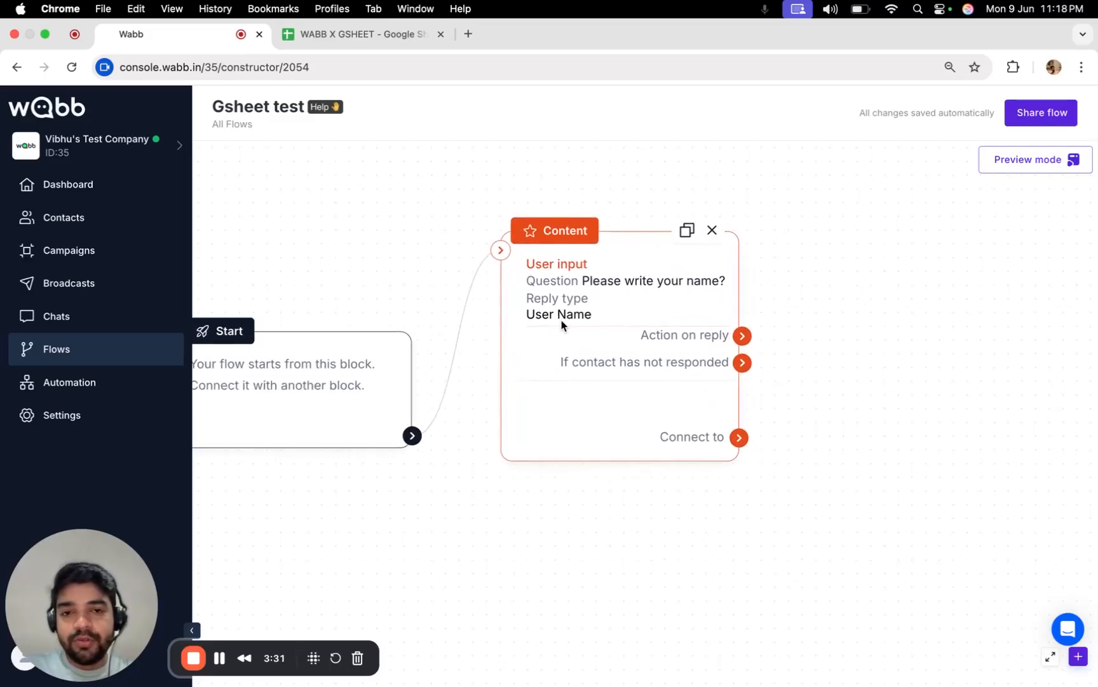
left_click(1079, 657)
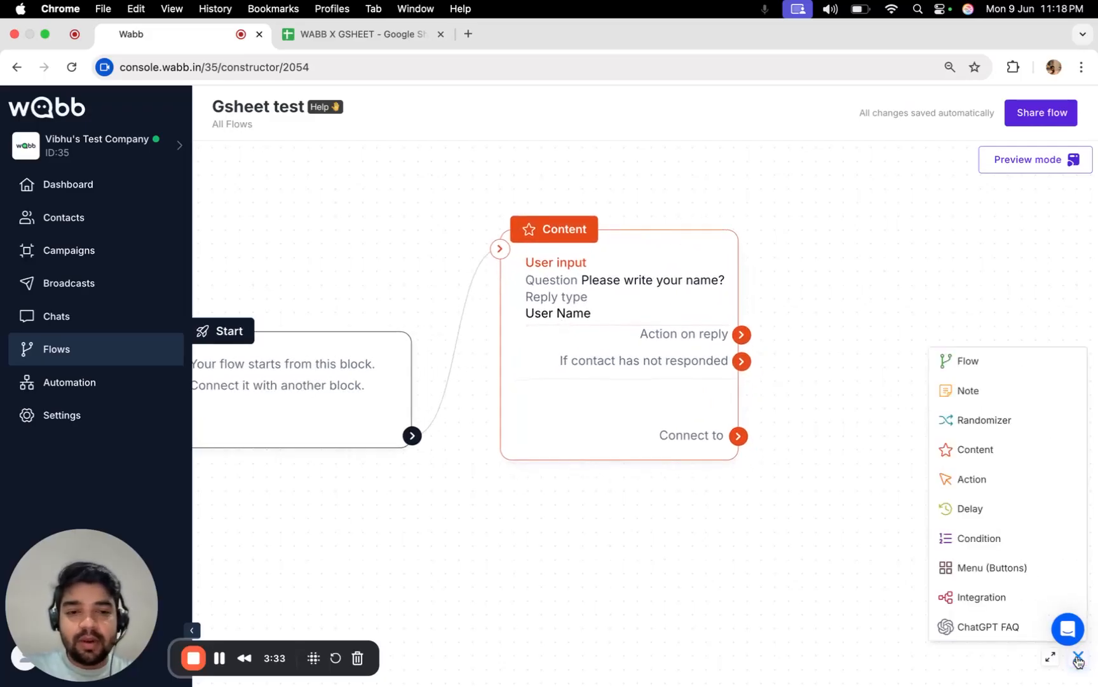
left_click(1017, 601)
left_click_drag(835, 452, 727, 451)
left_click_drag(854, 483, 811, 391)
Connect the name question to the Integration block and bring up its Zapier/Webhook/Google Sheets choices.
scroll(819, 407, "down", 3)
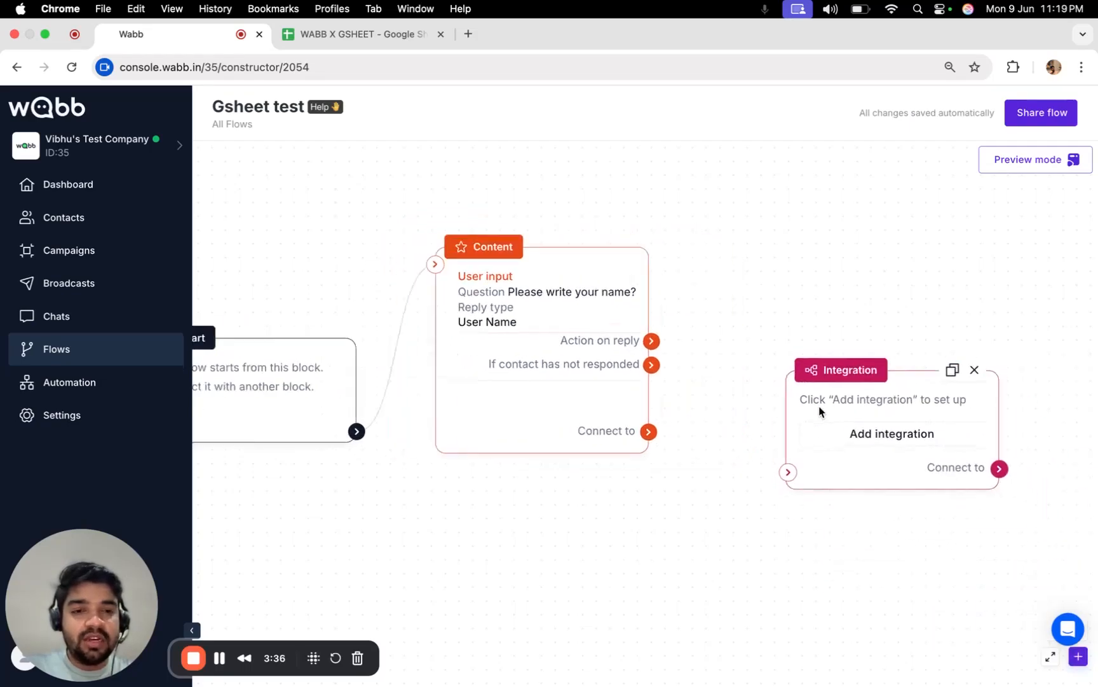
left_click_drag(670, 428, 791, 463)
left_click_drag(826, 385, 810, 306)
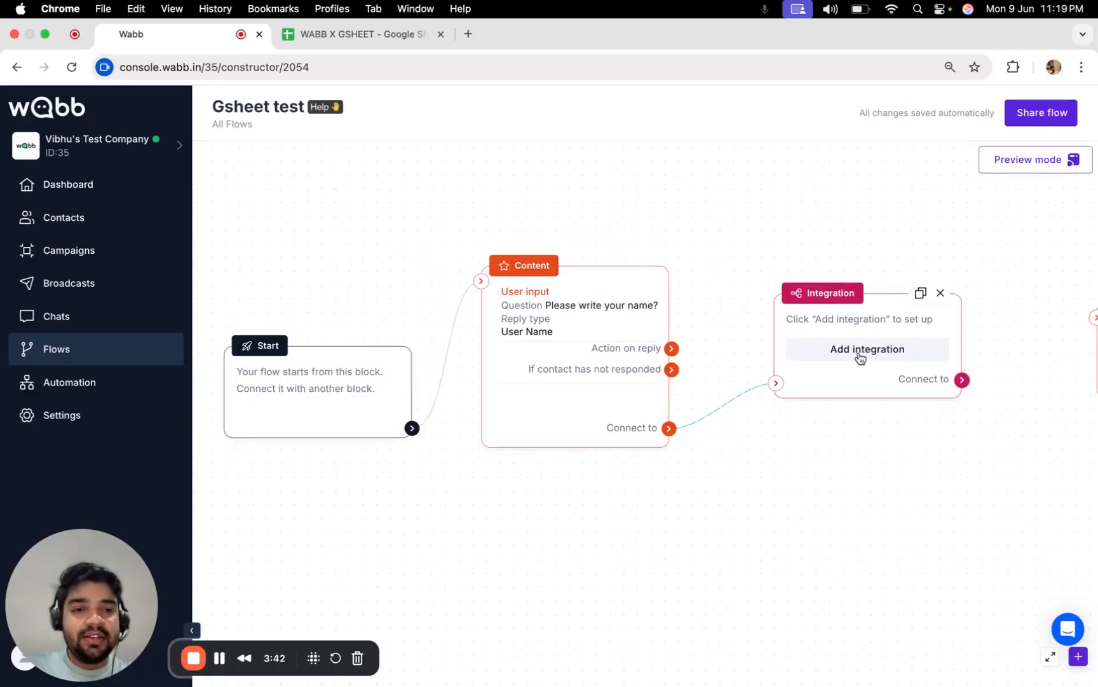
left_click(864, 362)
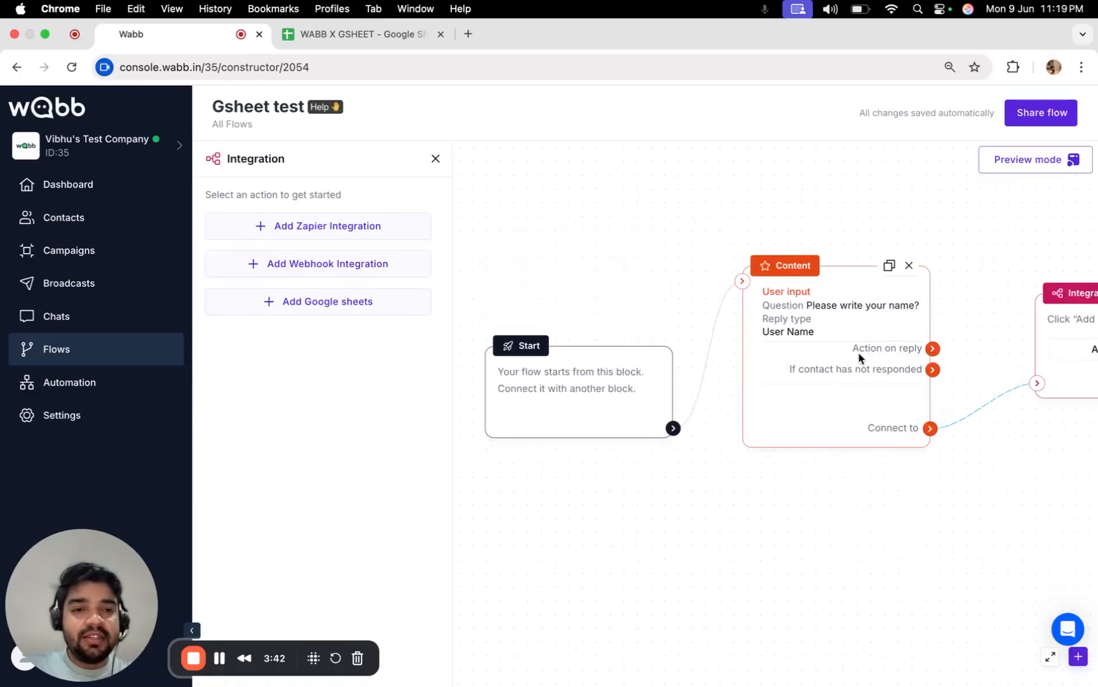
Choose Google Sheets as the integration and start linking a new Google account.
left_click(353, 307)
left_click(271, 224)
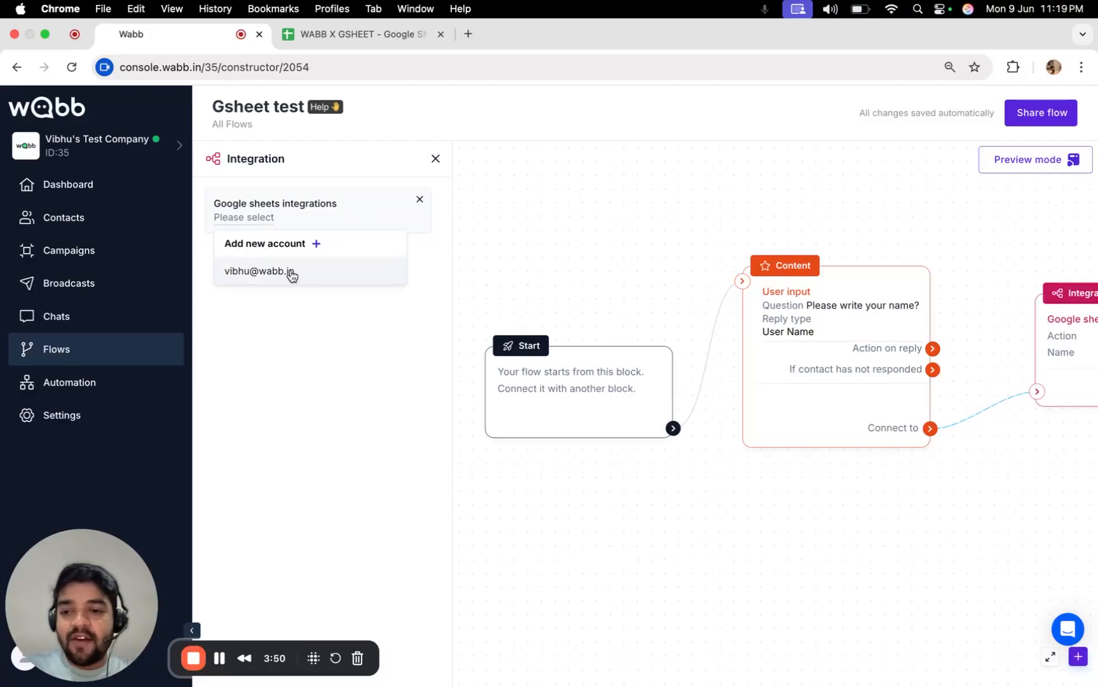
left_click(317, 248)
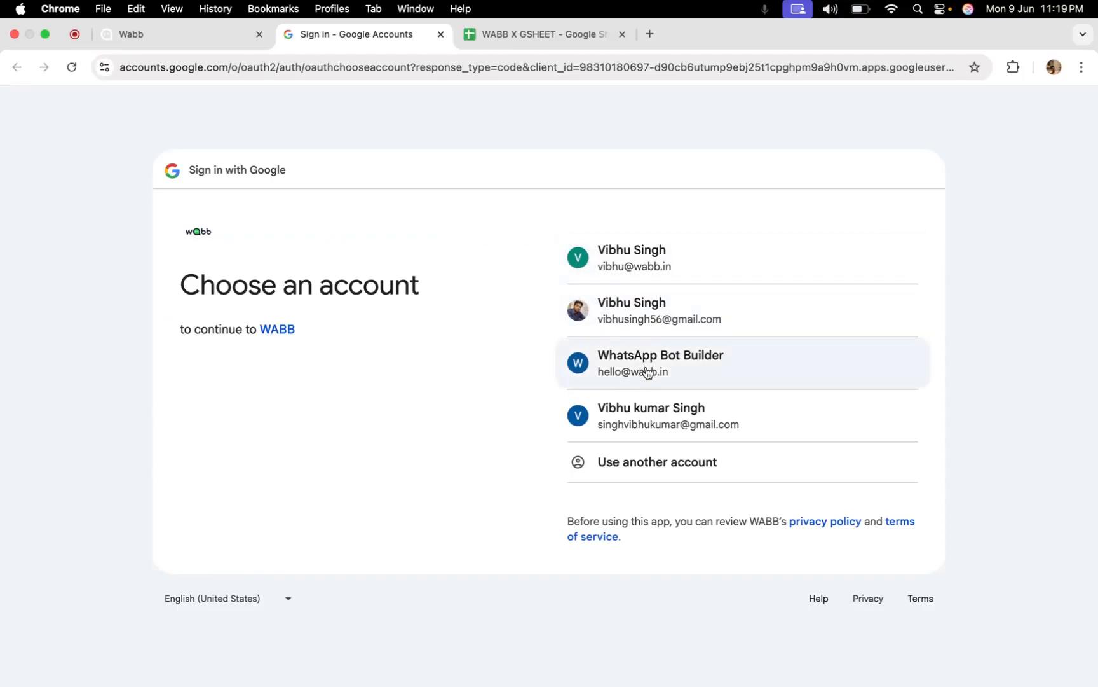
Try signing in with a Google account and translate the unverified-app warning into English.
left_click(648, 373)
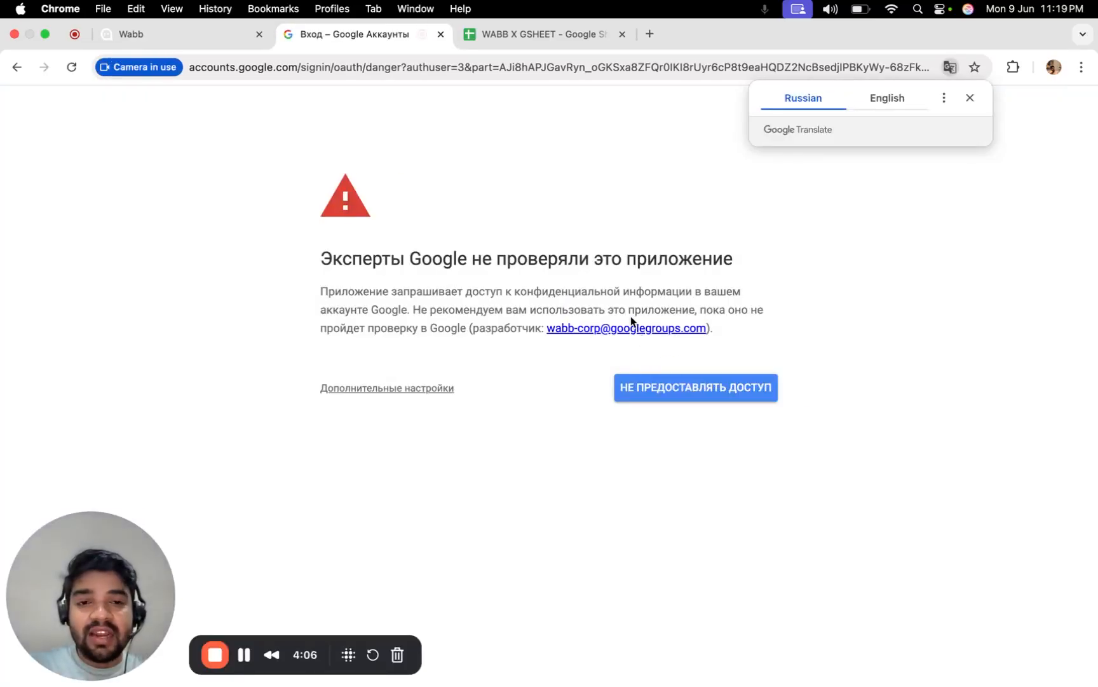
left_click(885, 102)
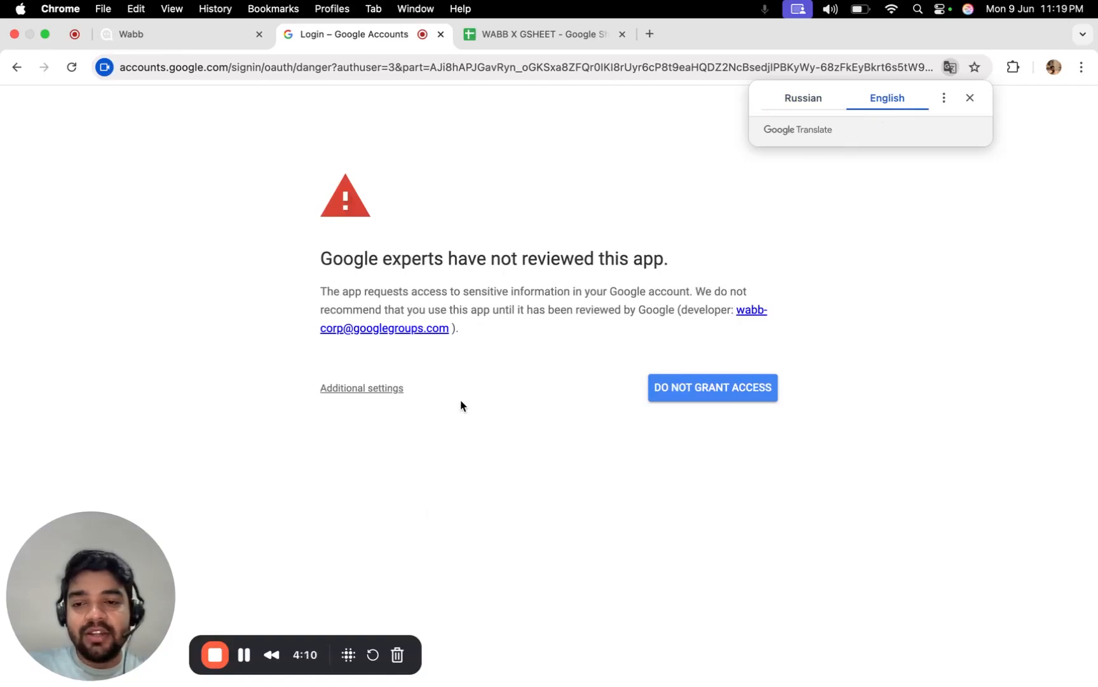
left_click(244, 655)
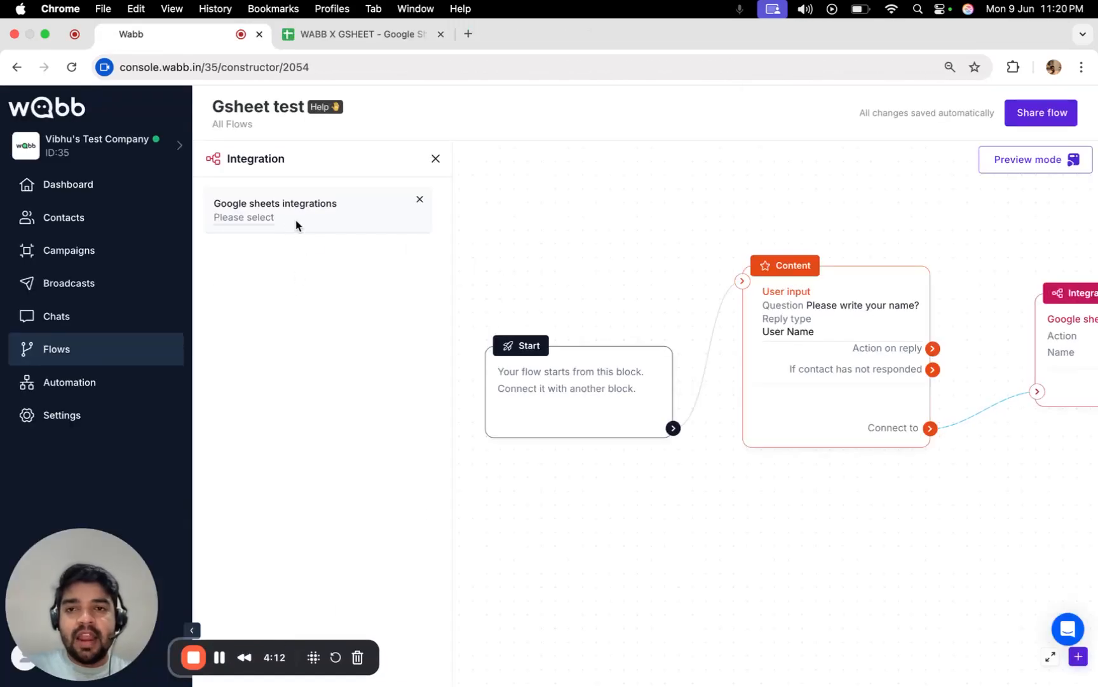
Retry adding a new account, then abandon it by closing the Google sign-in page.
left_click(296, 225)
left_click(316, 245)
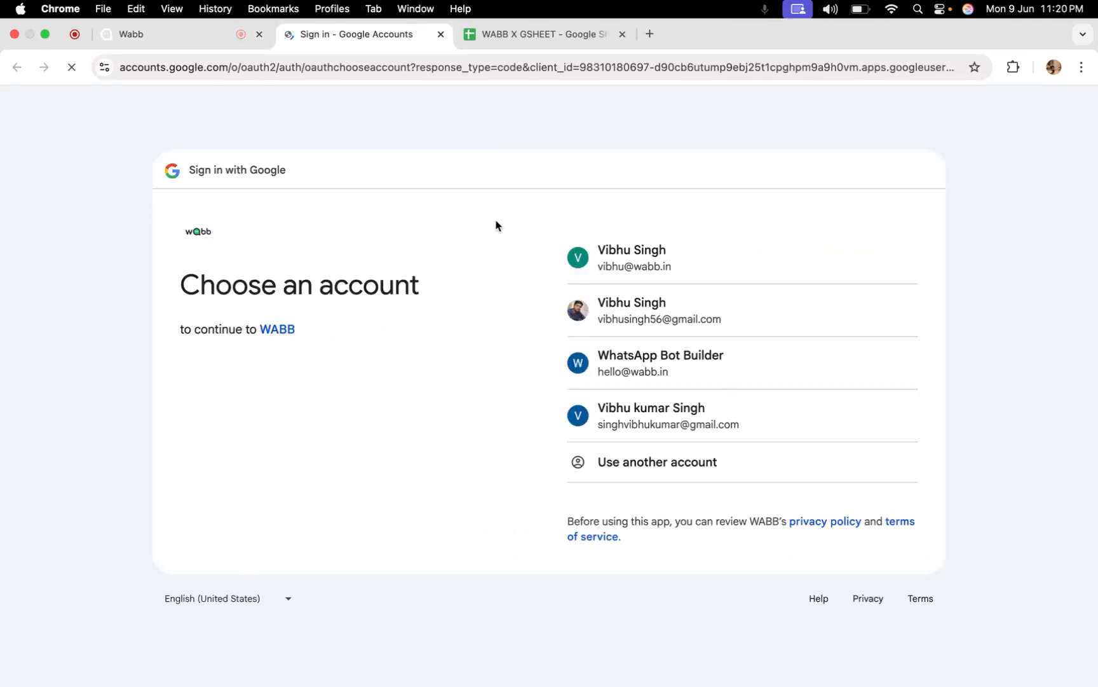
left_click(626, 266)
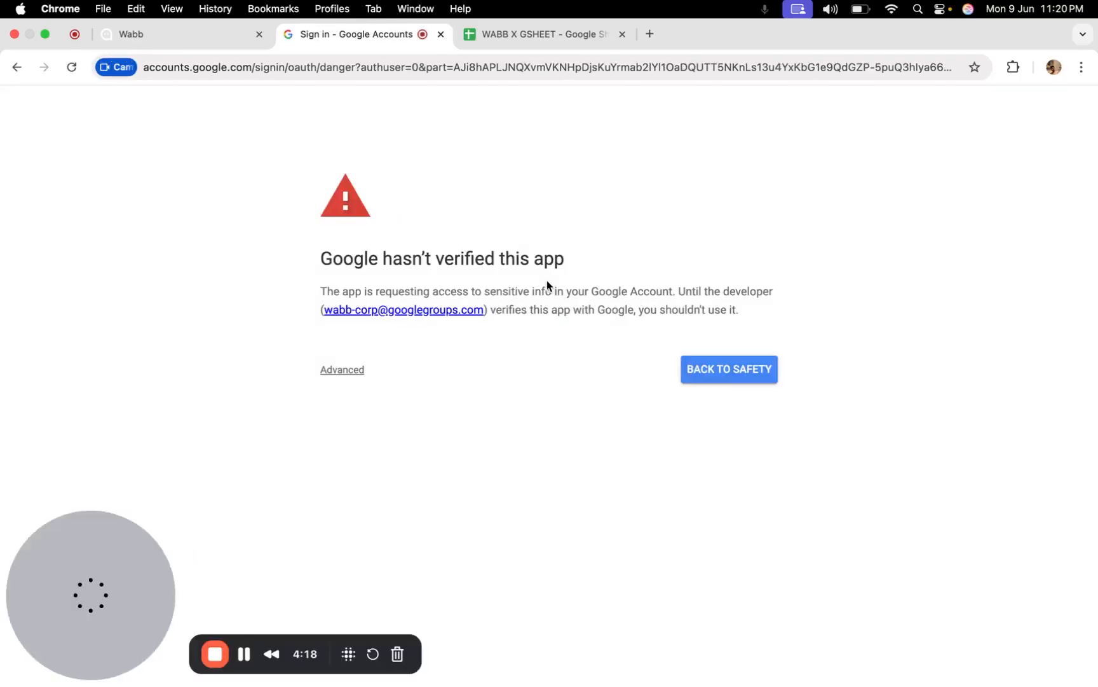
left_click(440, 33)
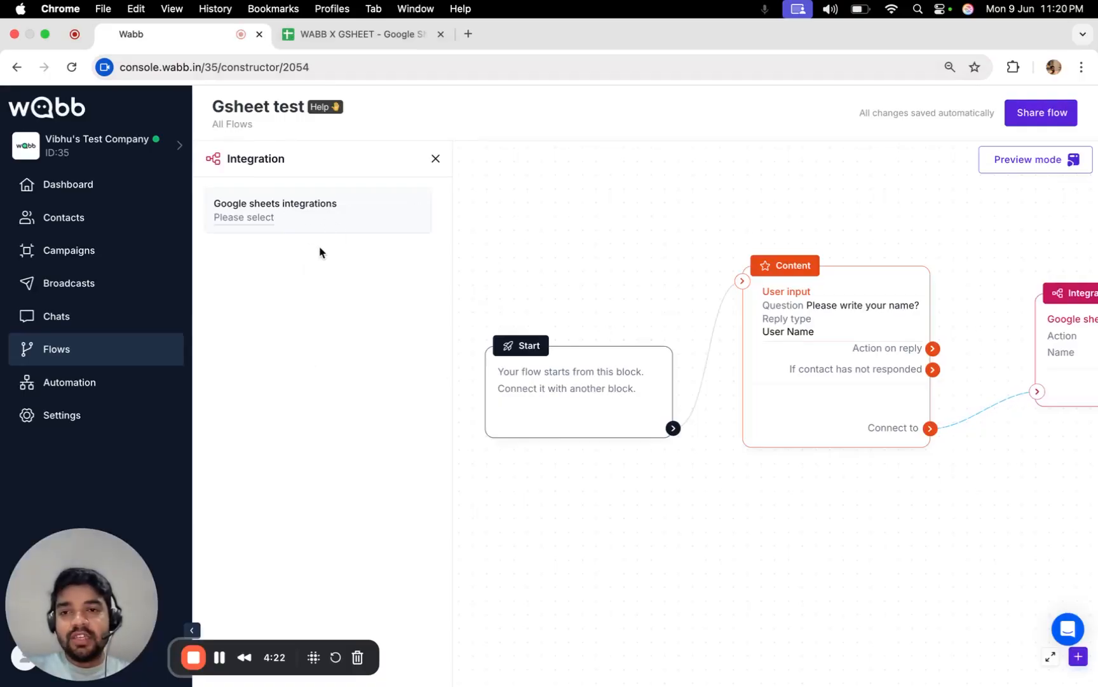
left_click(265, 227)
Use the already linked Google account and select the WABB X GSHEET spreadsheet.
left_click(270, 223)
left_click(269, 223)
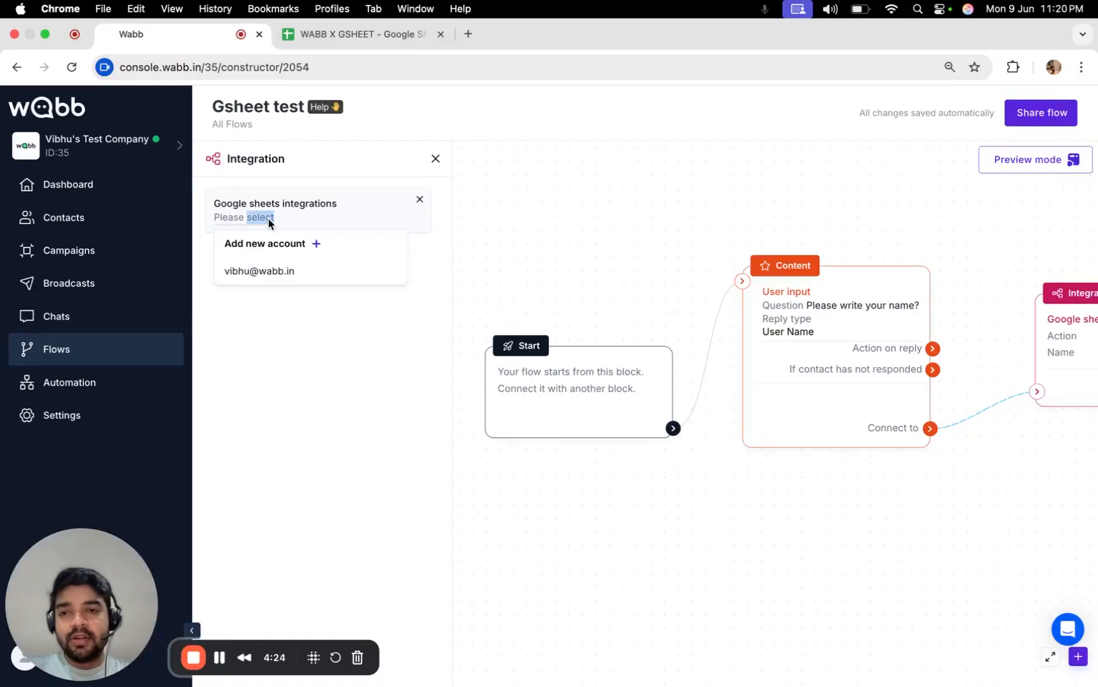
left_click(269, 272)
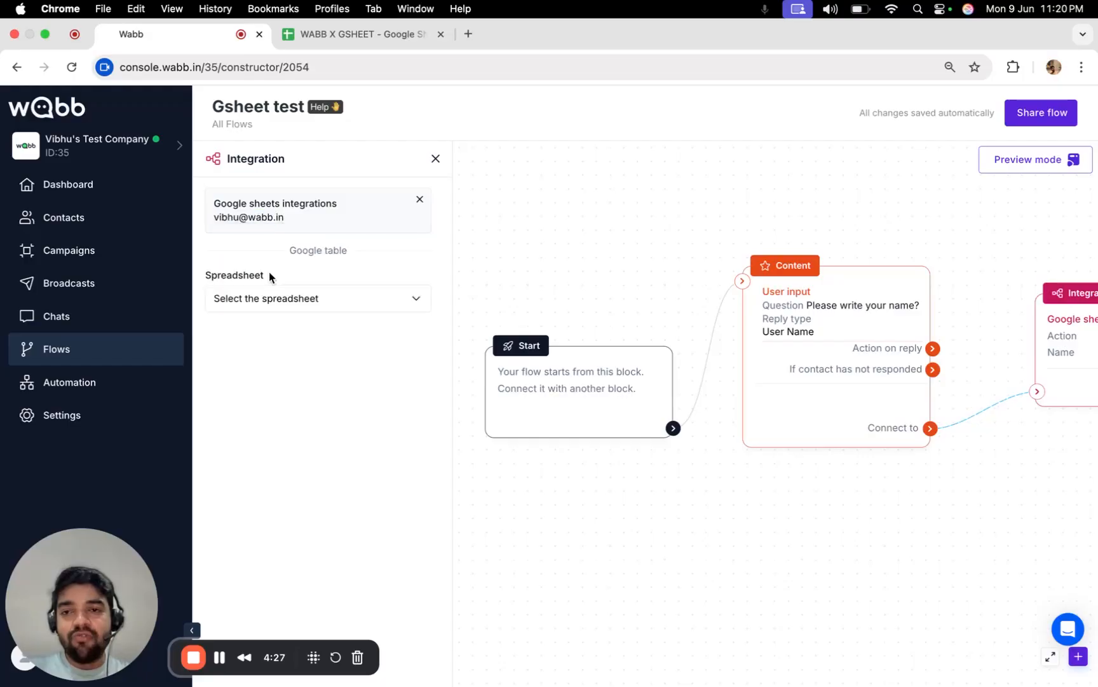
left_click(302, 309)
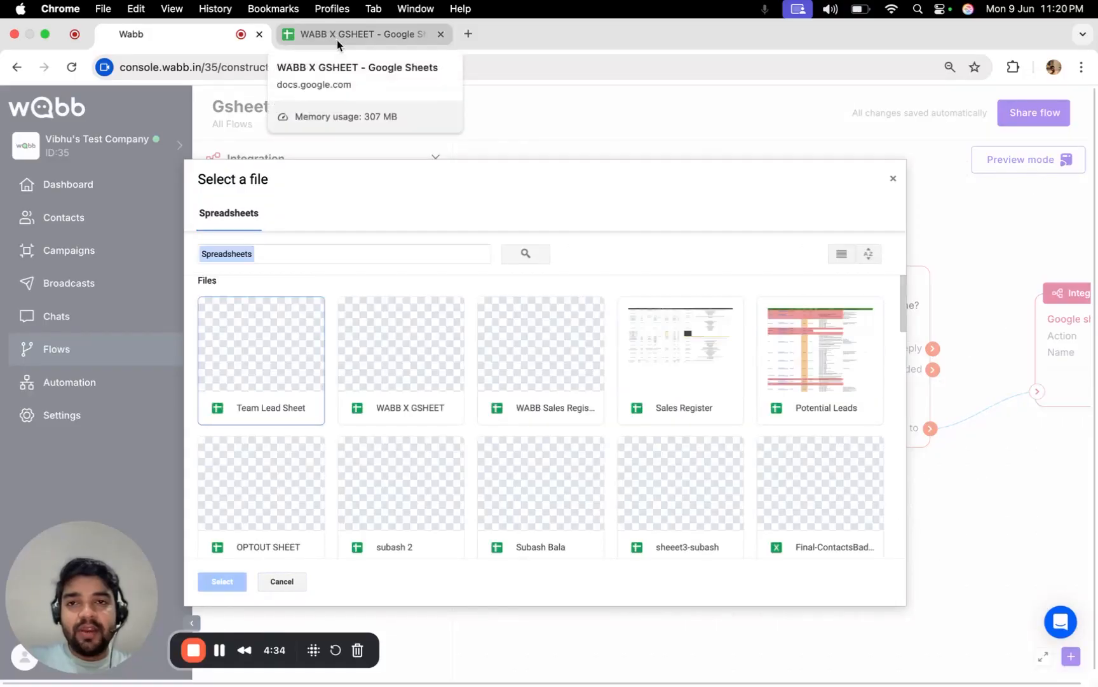
left_click(395, 363)
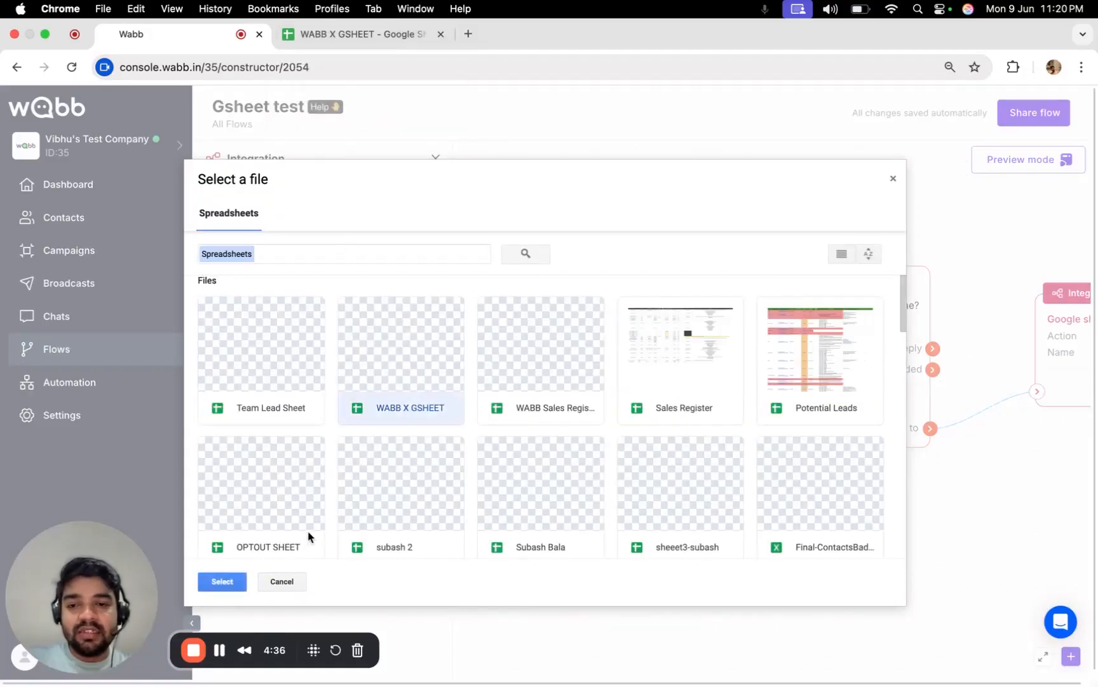
left_click(244, 580)
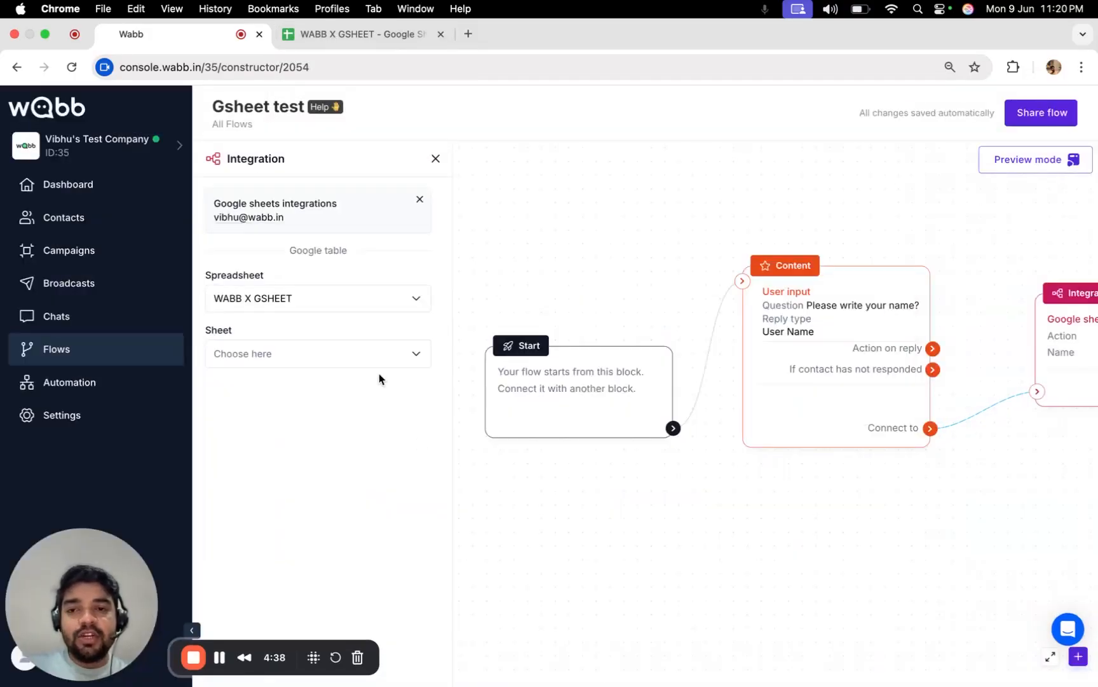
left_click(298, 360)
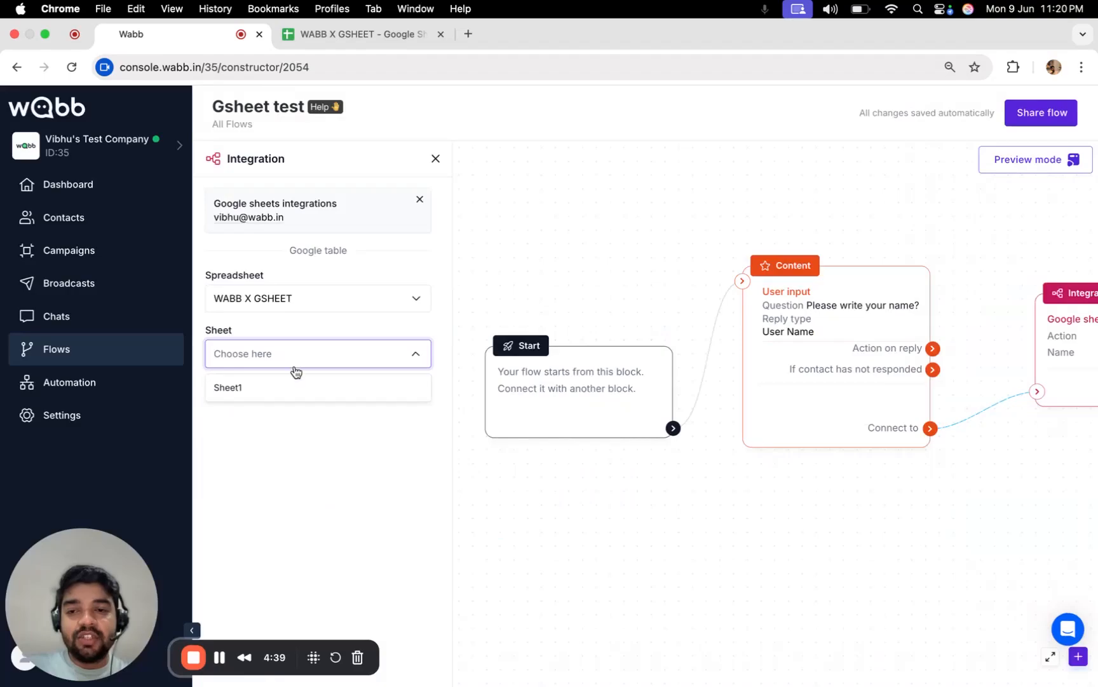
Target Sheet1 and set the integration action to 'Get data from the sheet'.
left_click(342, 35)
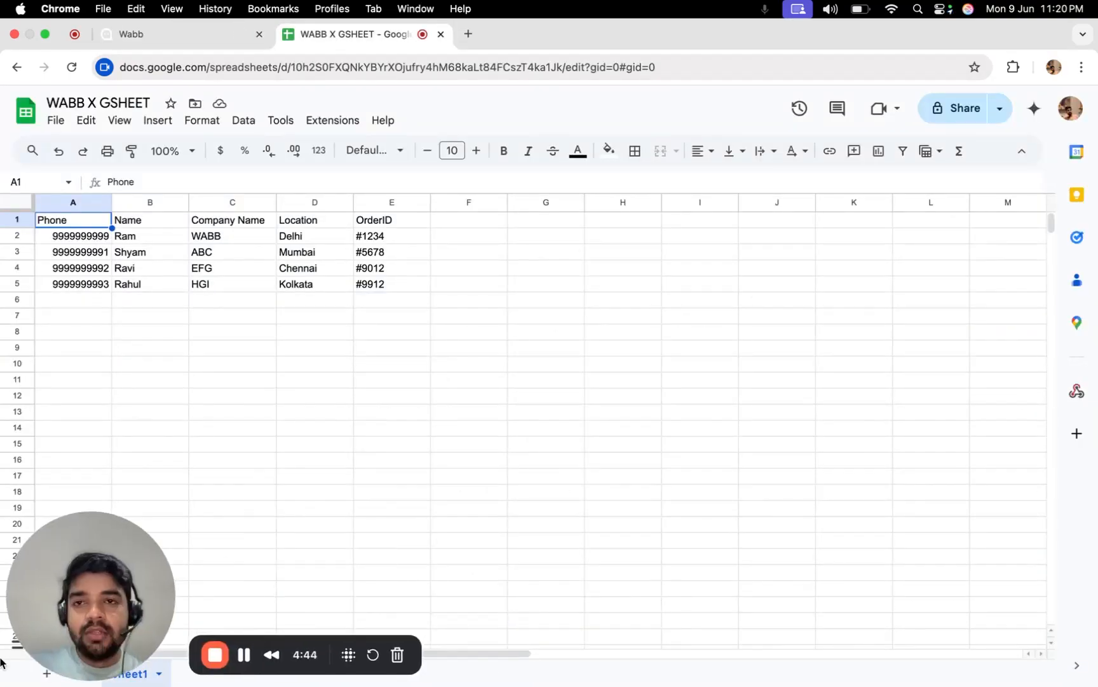
left_click(161, 37)
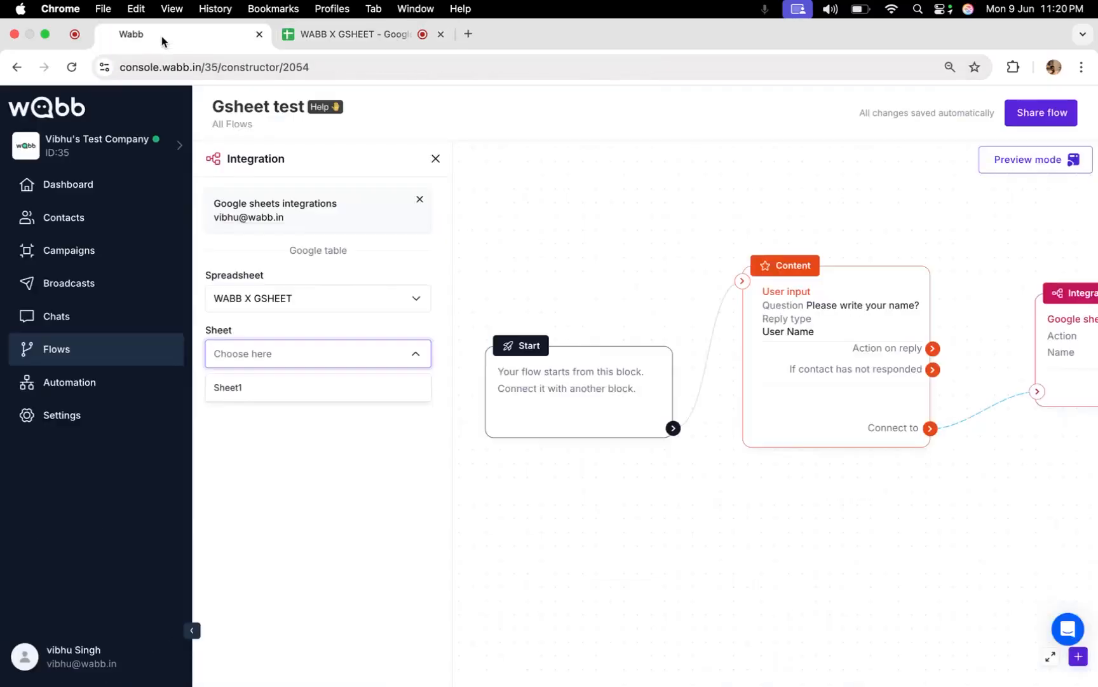
left_click(274, 394)
left_click(282, 438)
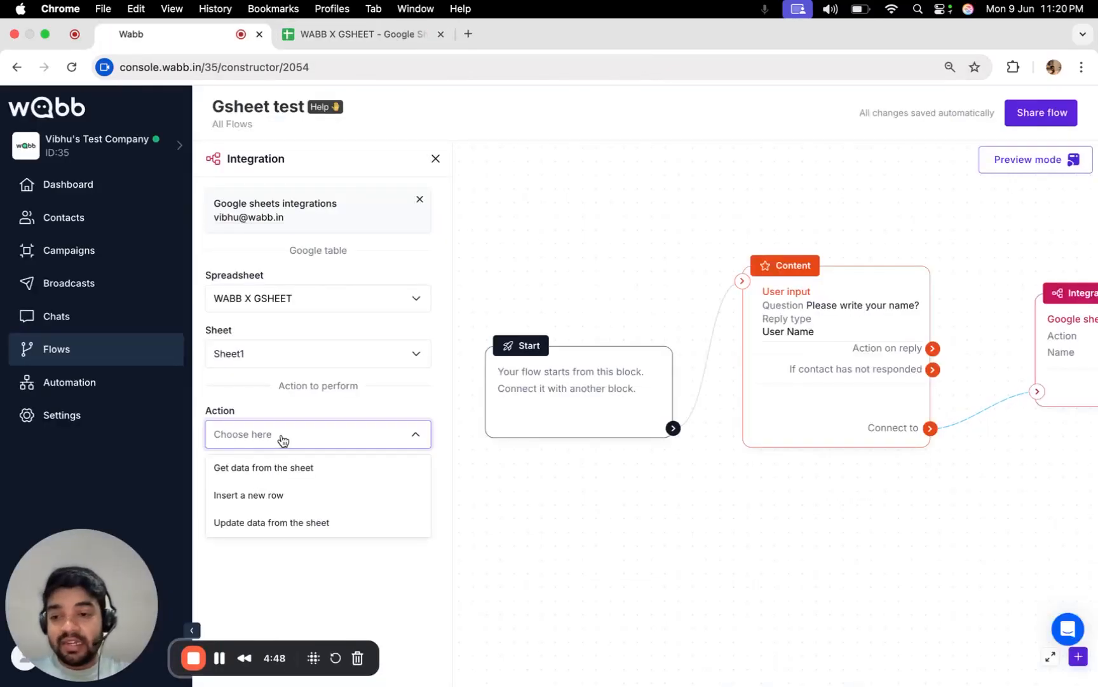
left_click(293, 472)
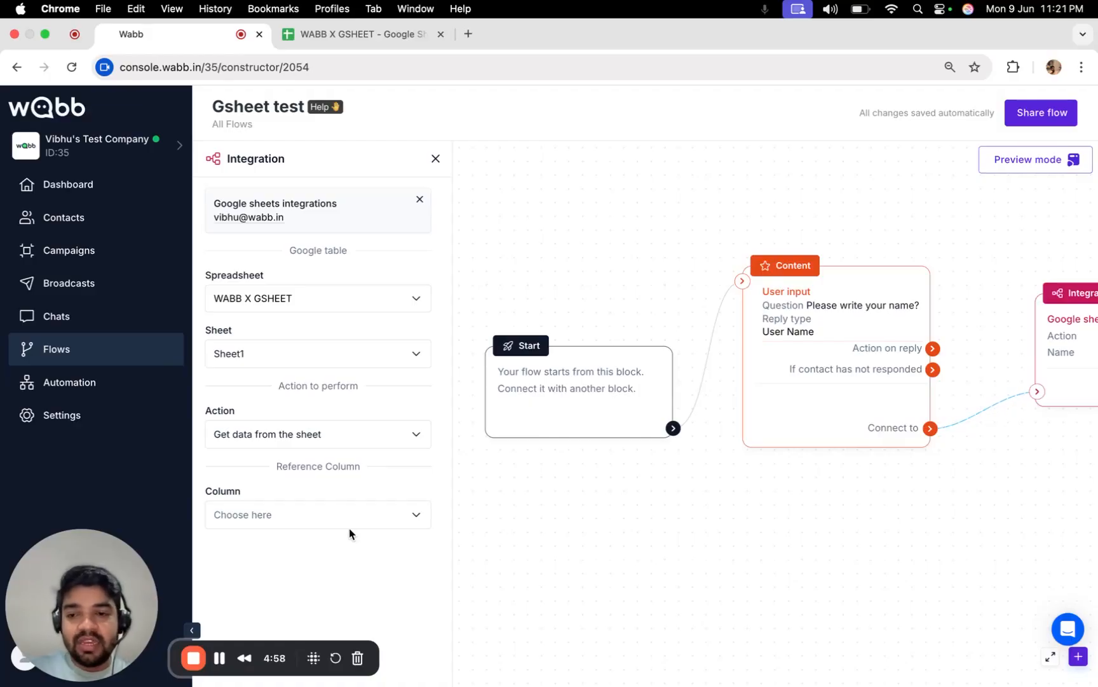
After checking the sheet's columns, set the lookup's reference column to B1: Name.
left_click_drag(799, 515, 738, 530)
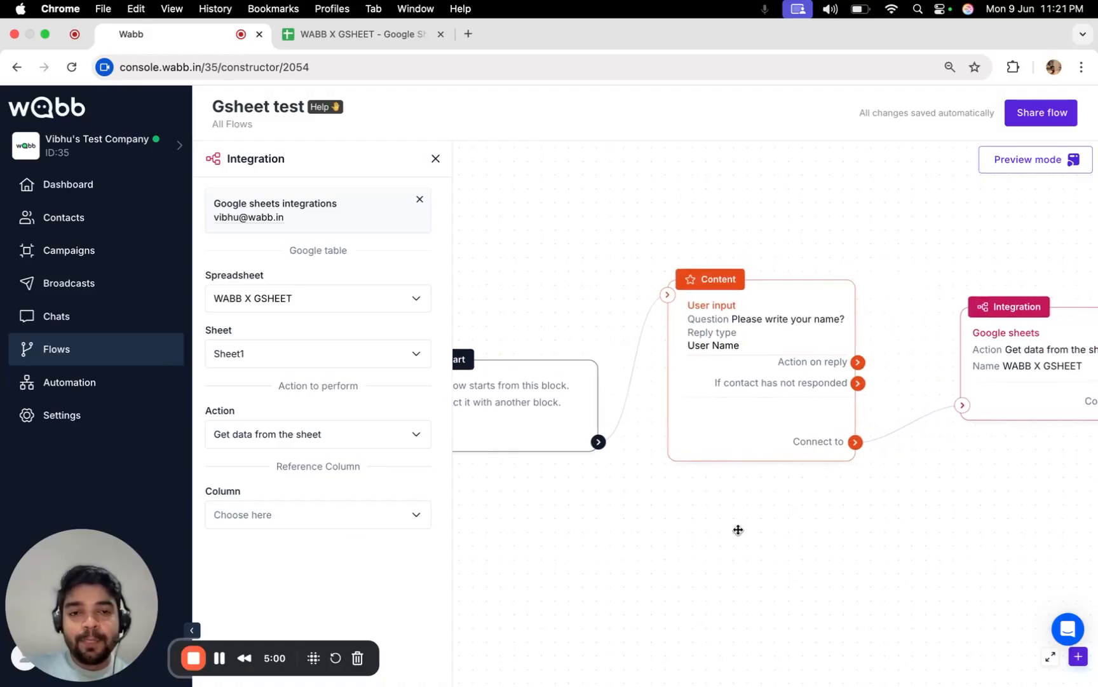
scroll(730, 321, "up", 2)
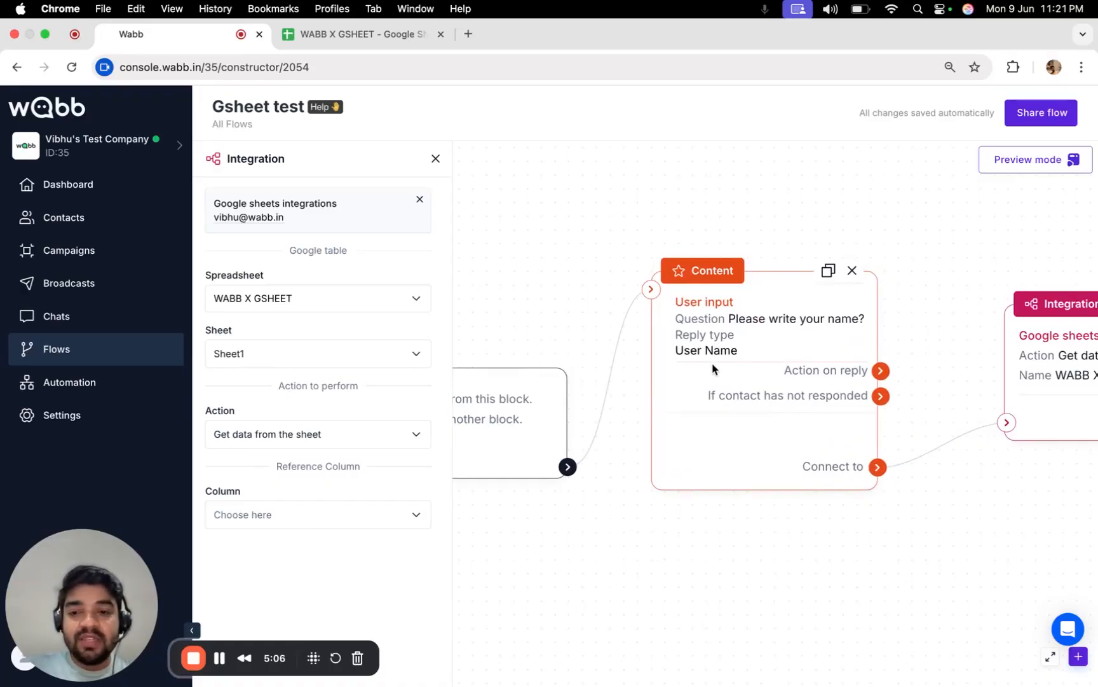
left_click(365, 35)
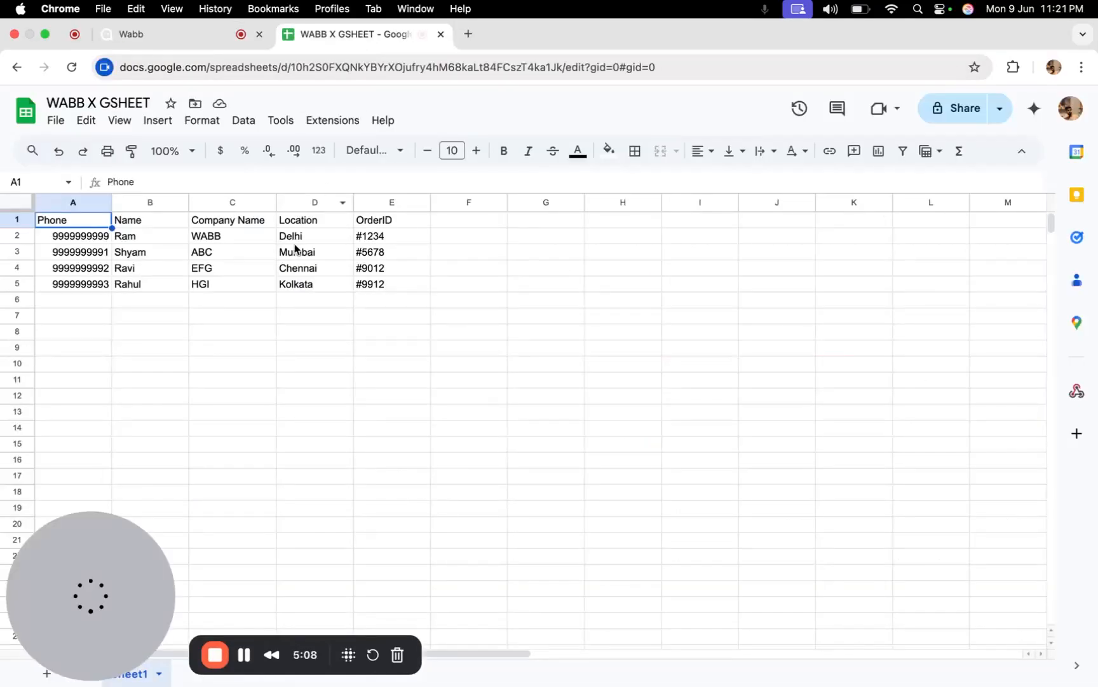
left_click(395, 238)
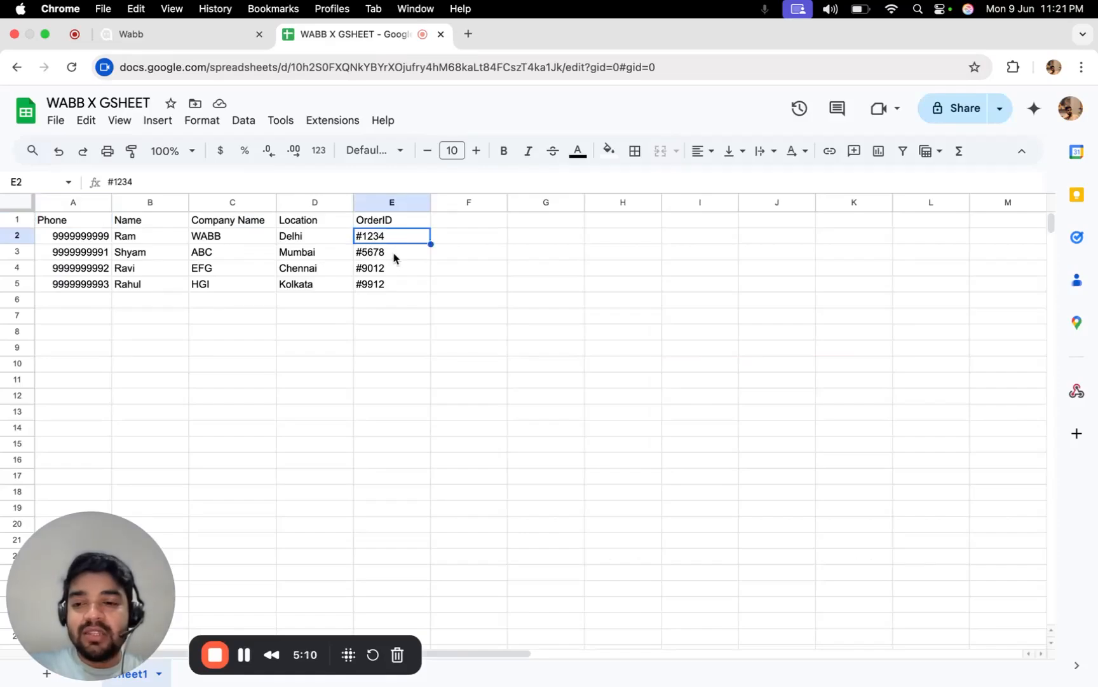
left_click(187, 38)
left_click(314, 518)
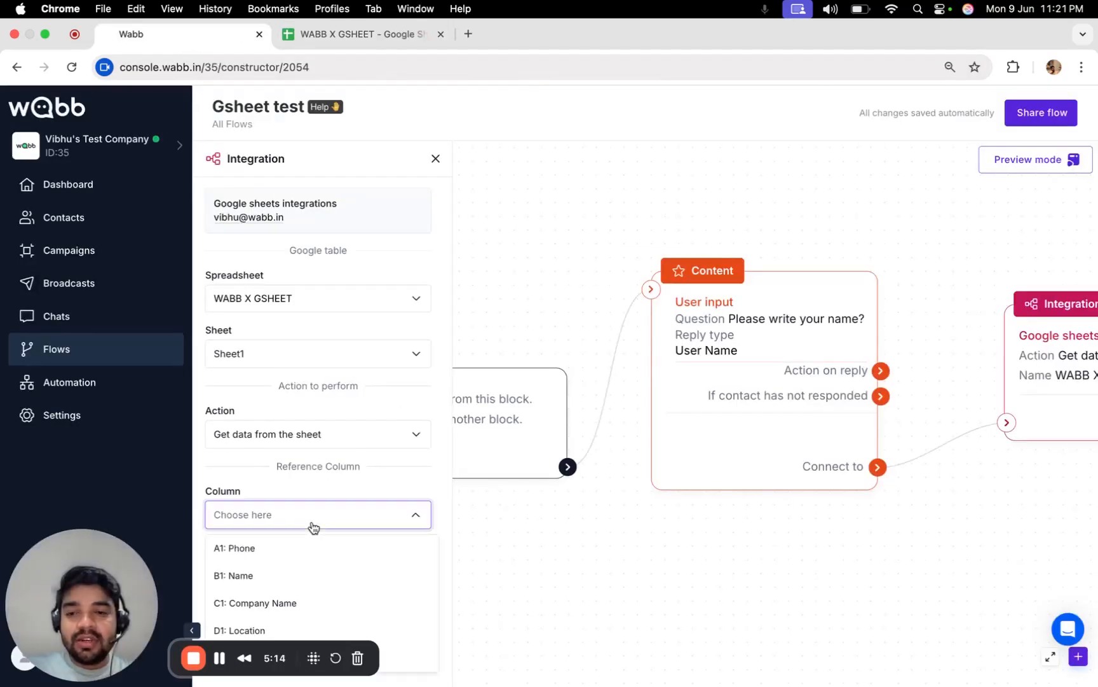
left_click(306, 486)
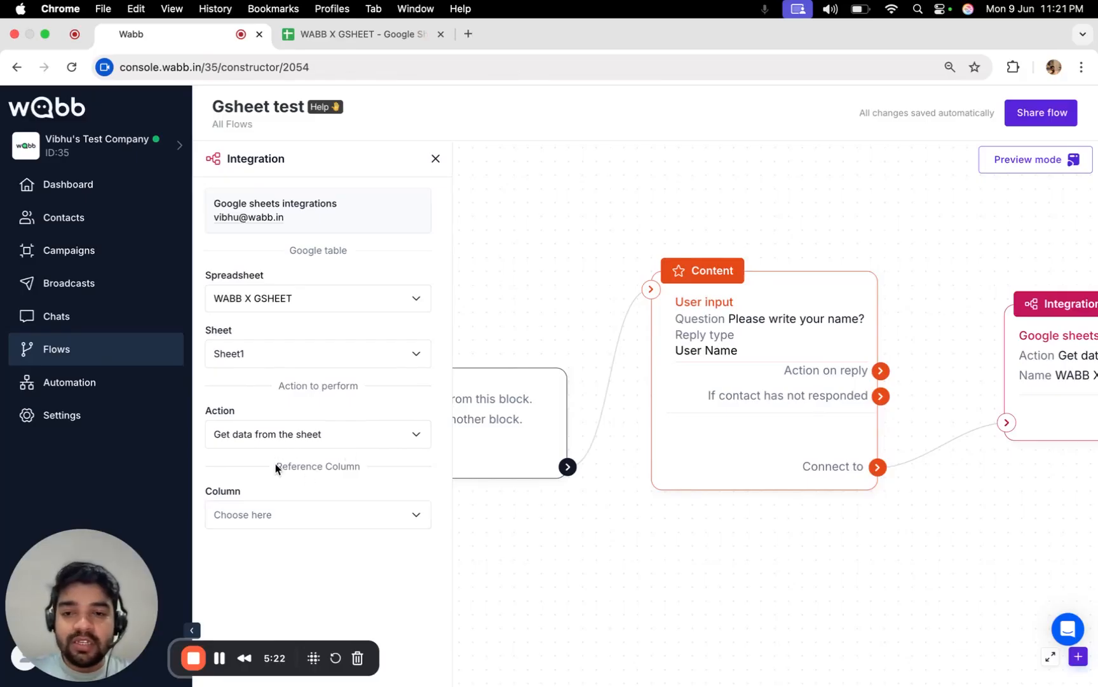
left_click_drag(275, 464, 353, 469)
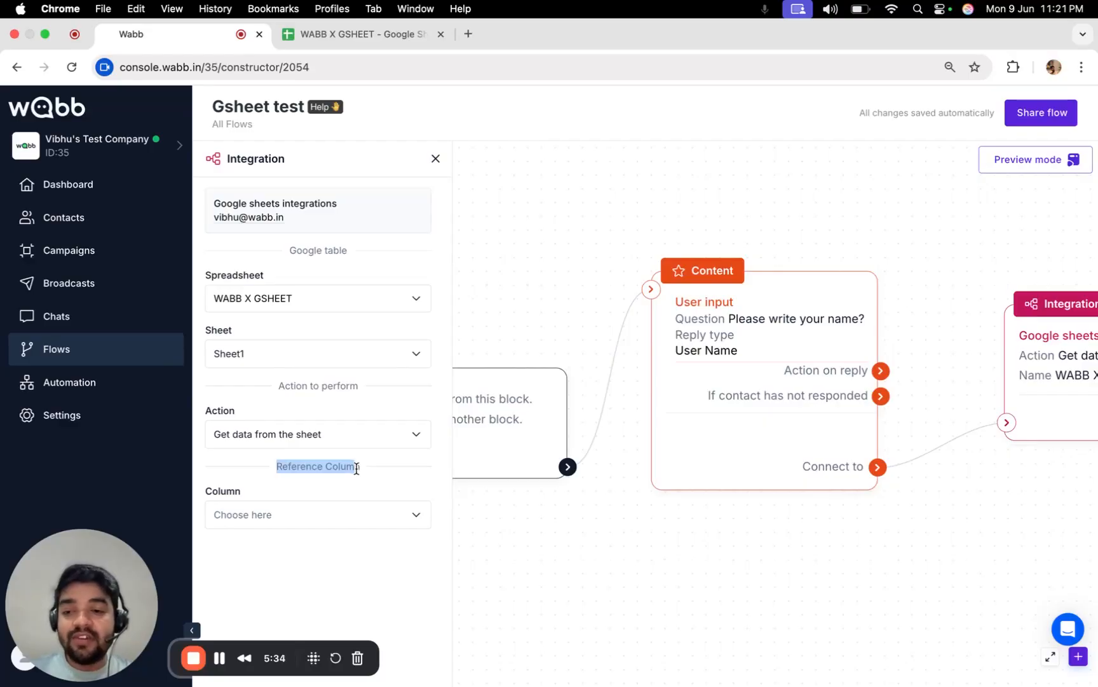
left_click(342, 520)
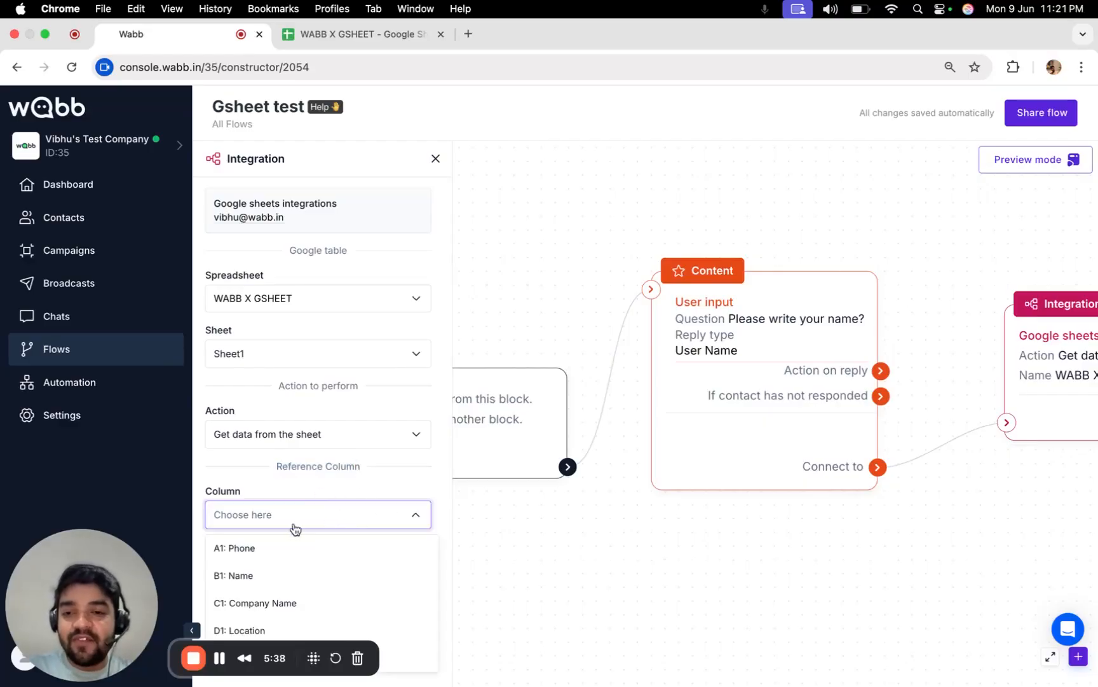
left_click(299, 576)
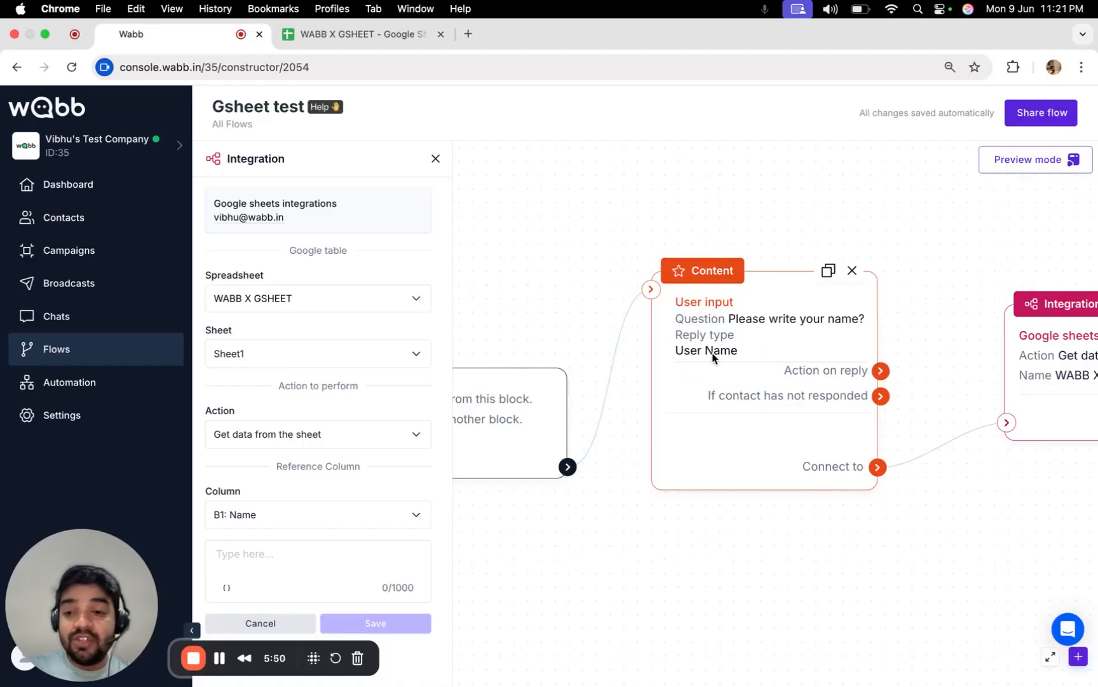
Match the reference column against the {User Name} variable, found by searching 'user', and save.
left_click(223, 593)
scroll(279, 492, "down", 10)
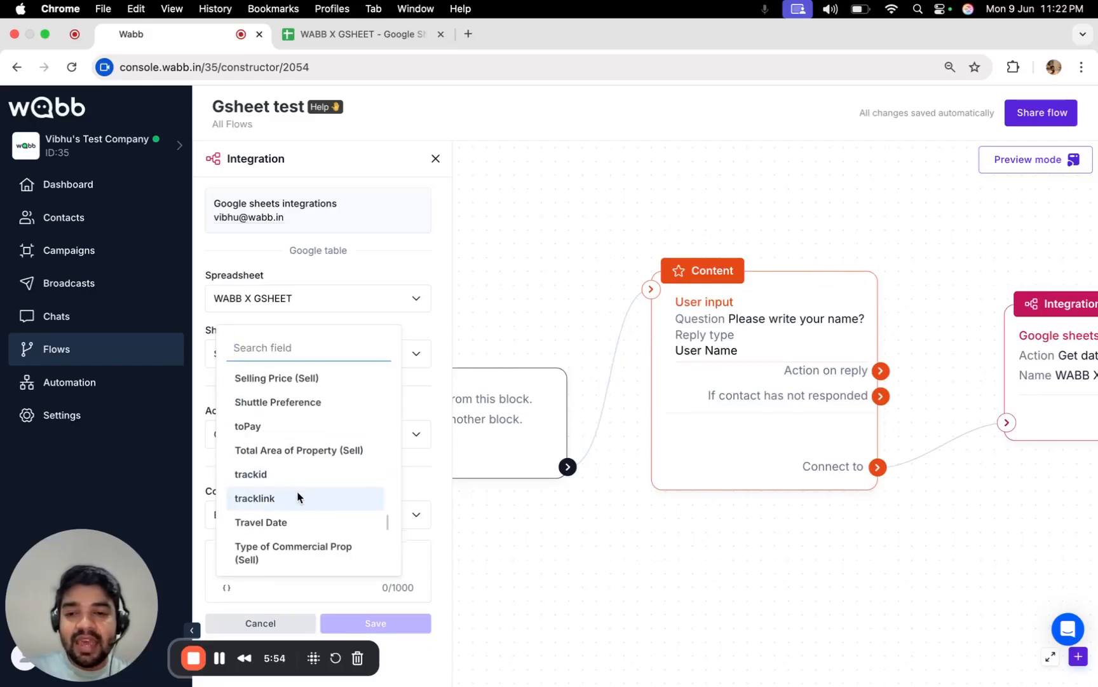
scroll(299, 496, "down", 3)
scroll(299, 495, "up", 15)
left_click(277, 350)
type("u")
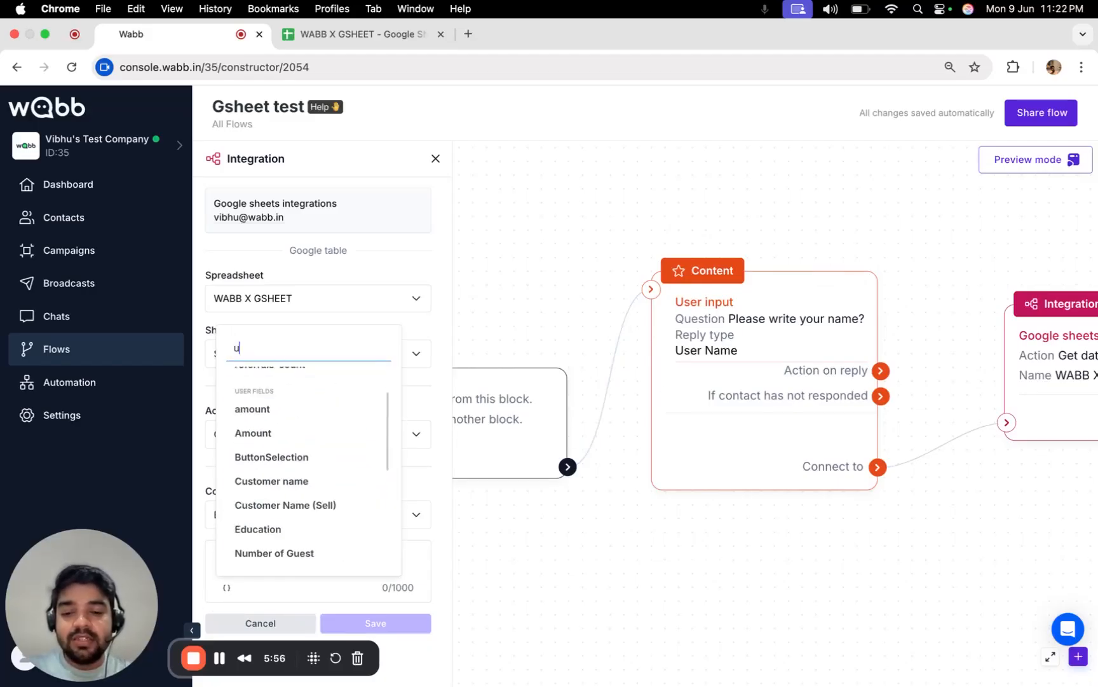
type("ser")
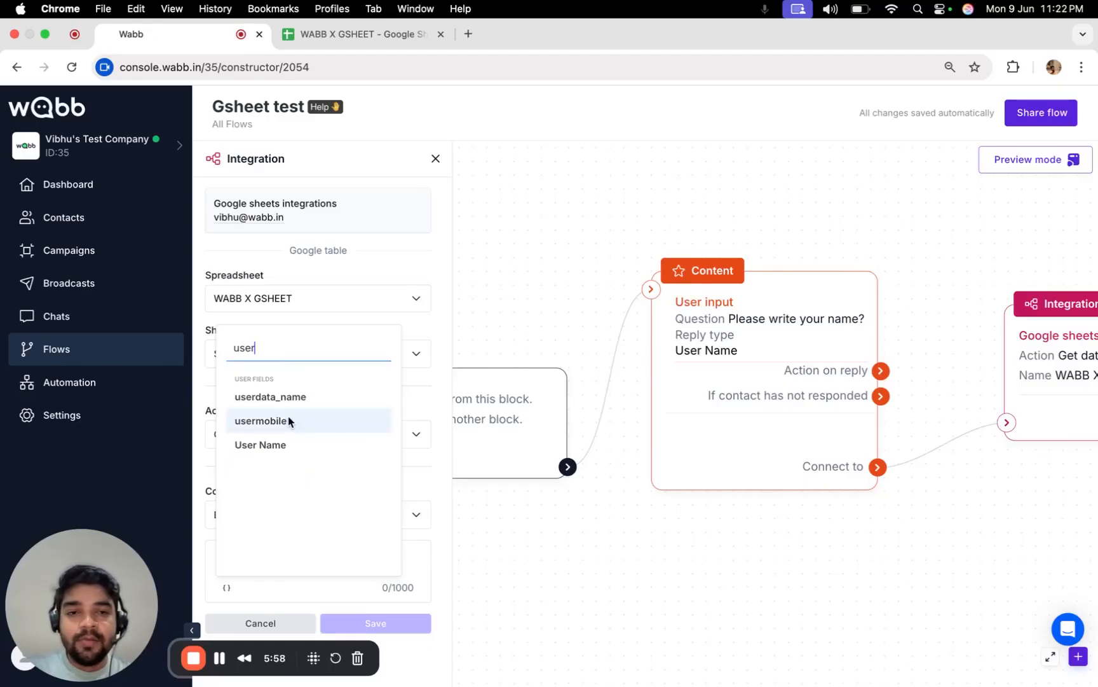
left_click(291, 446)
left_click(372, 587)
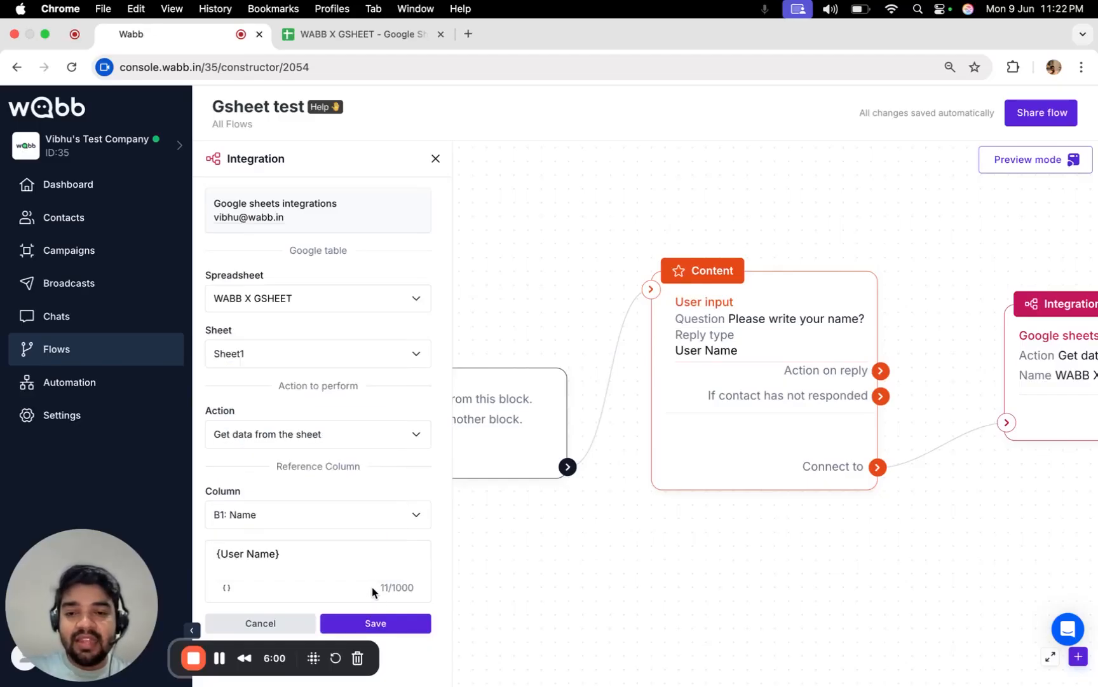
left_click(375, 623)
scroll(380, 595, "down", 1)
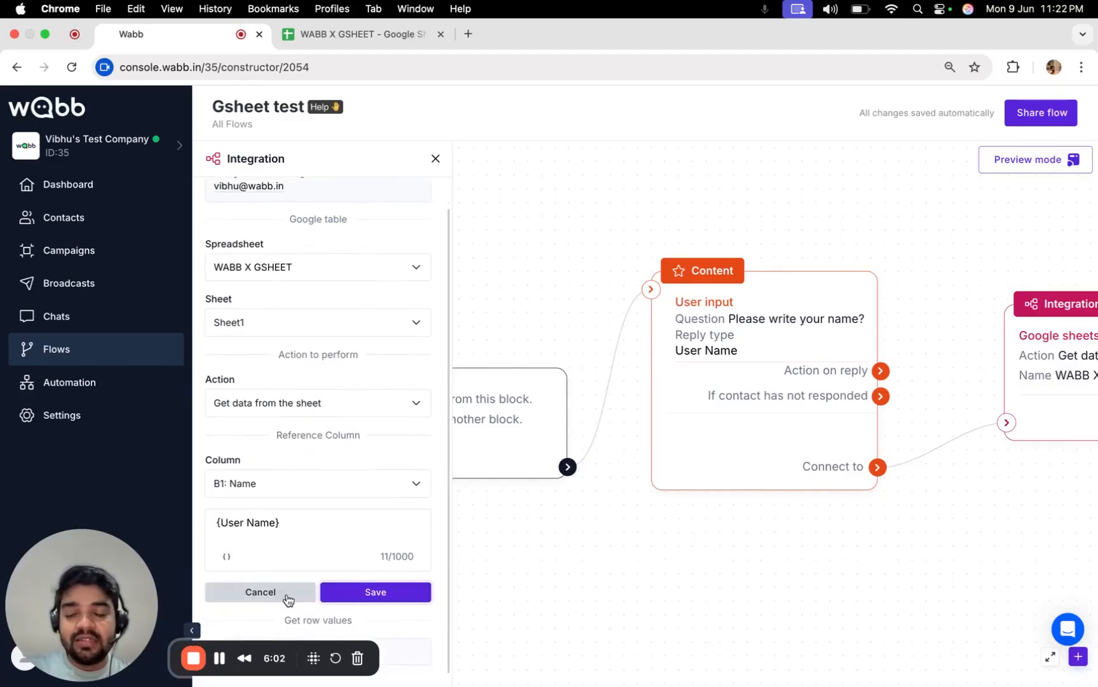
left_click_drag(119, 605, 105, 459)
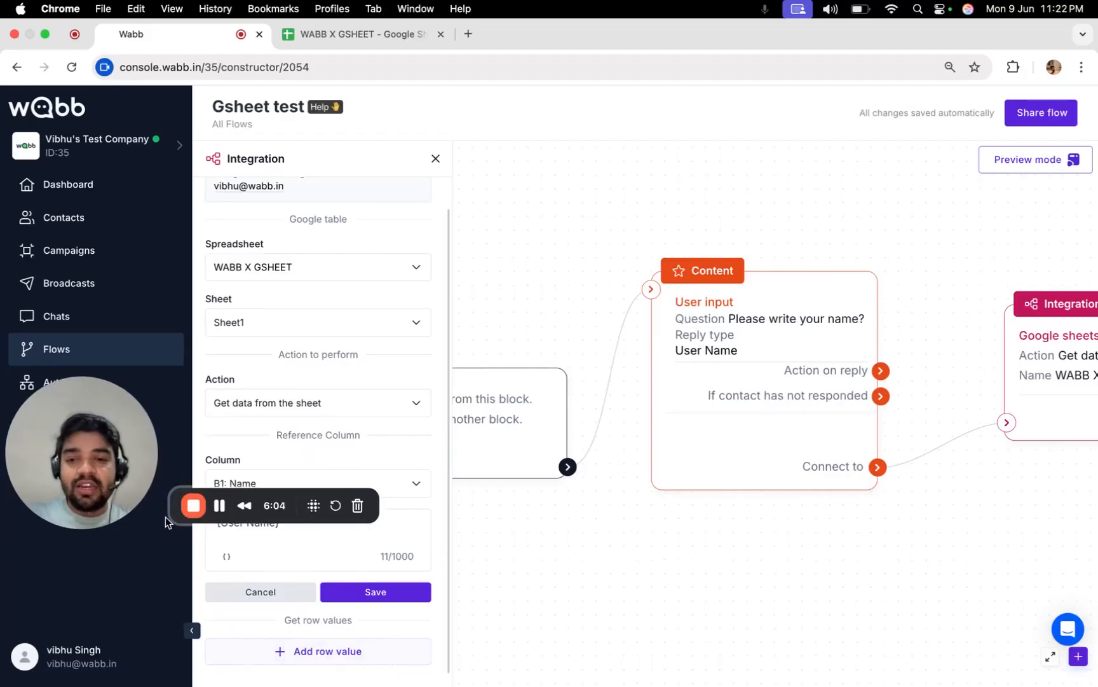
left_click_drag(166, 518, 1051, 670)
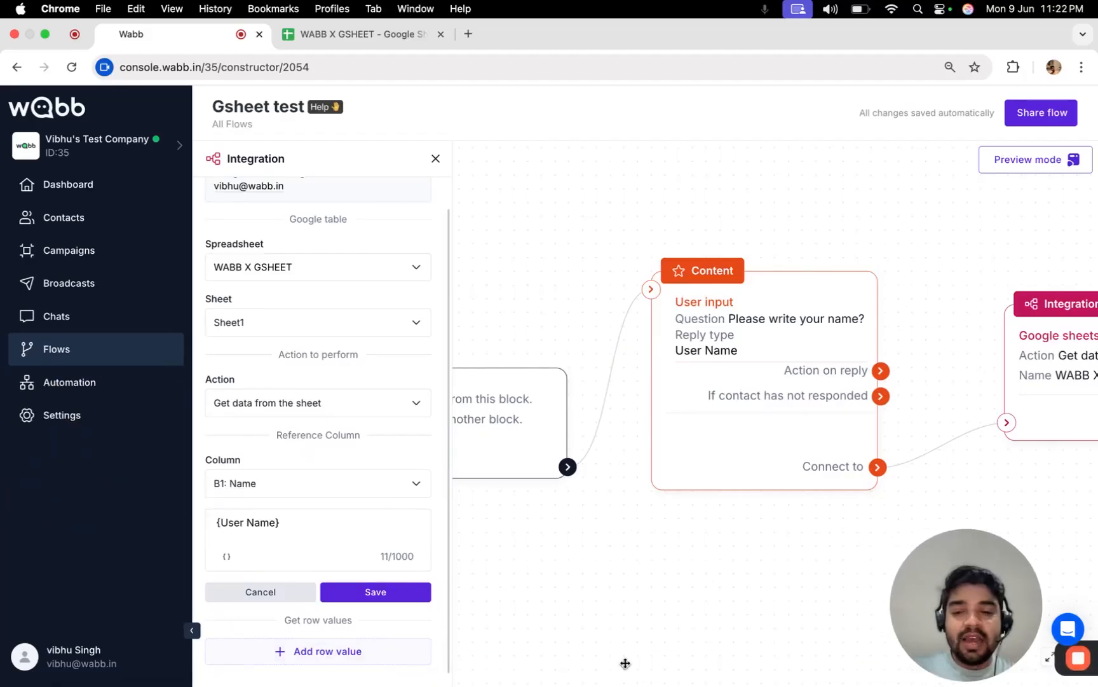
Add an empty row value under Get row values and check the sheet's OrderID column header.
left_click(343, 651)
scroll(296, 572, "down", 3)
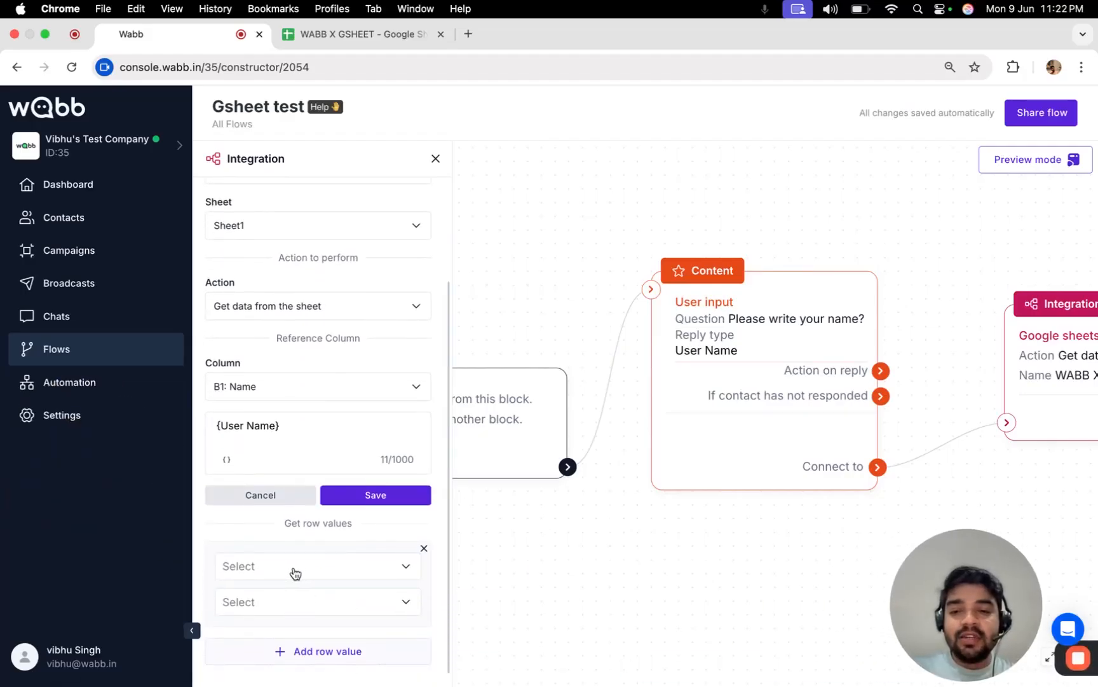
left_click(294, 573)
scroll(302, 614, "down", 1)
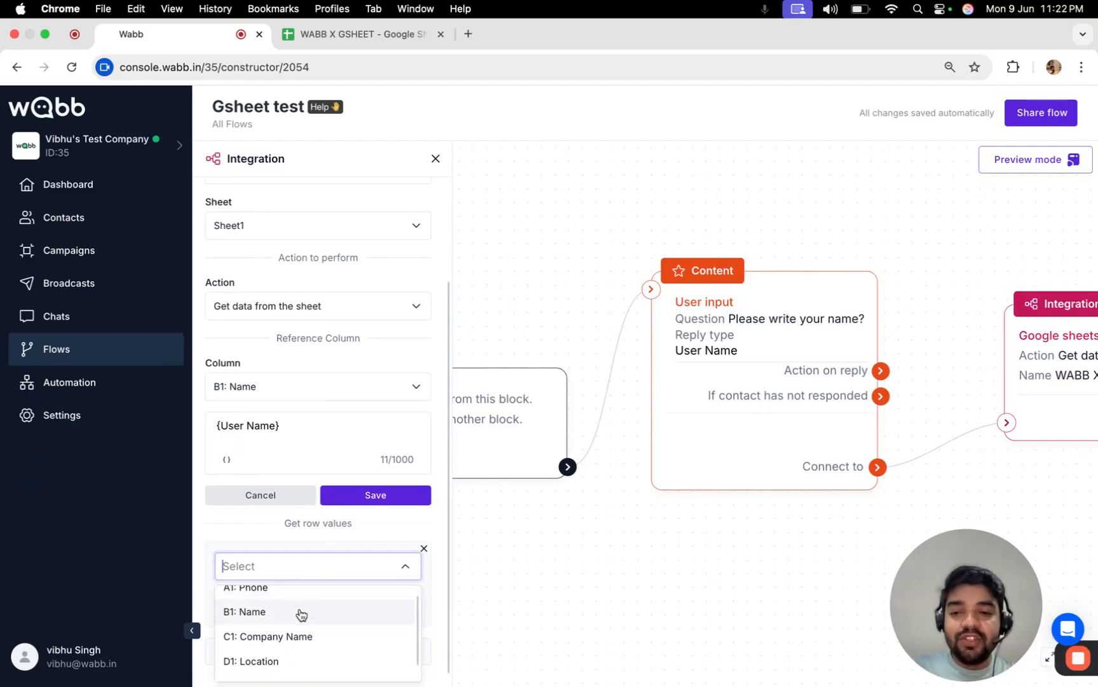
left_click(269, 517)
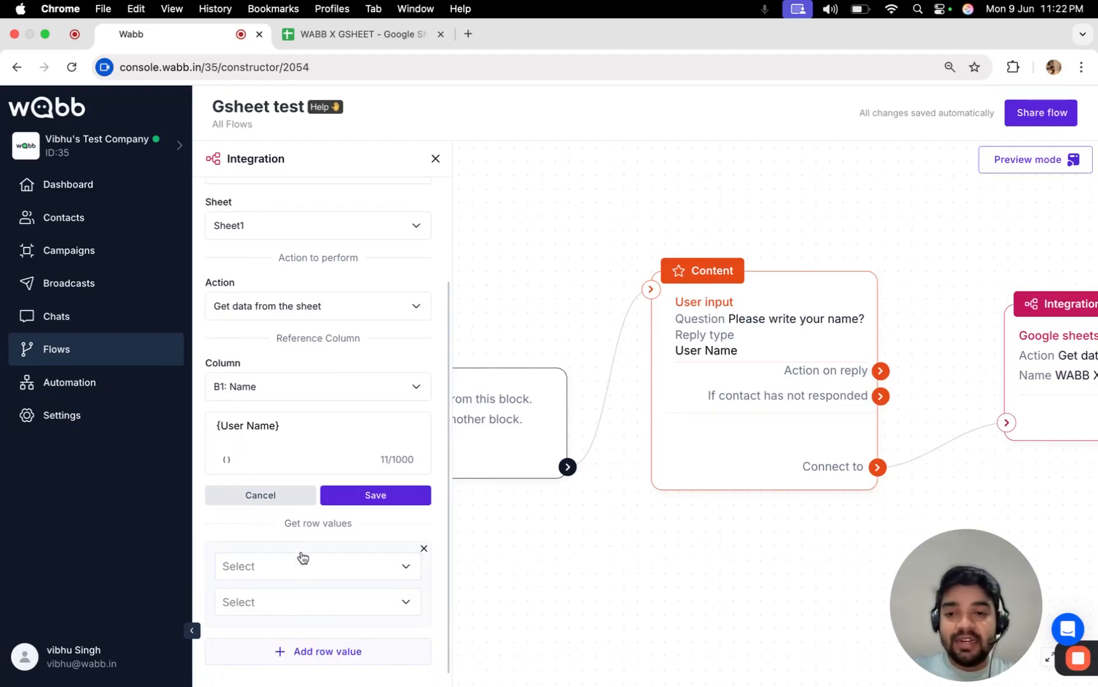
left_click(377, 35)
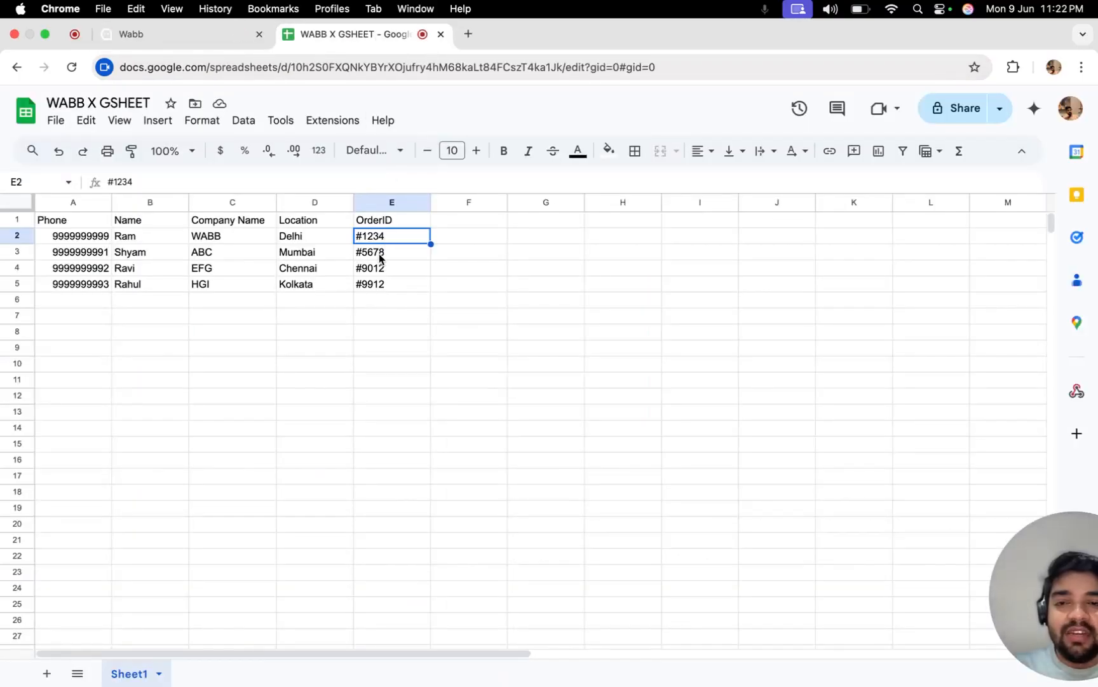
left_click(383, 221)
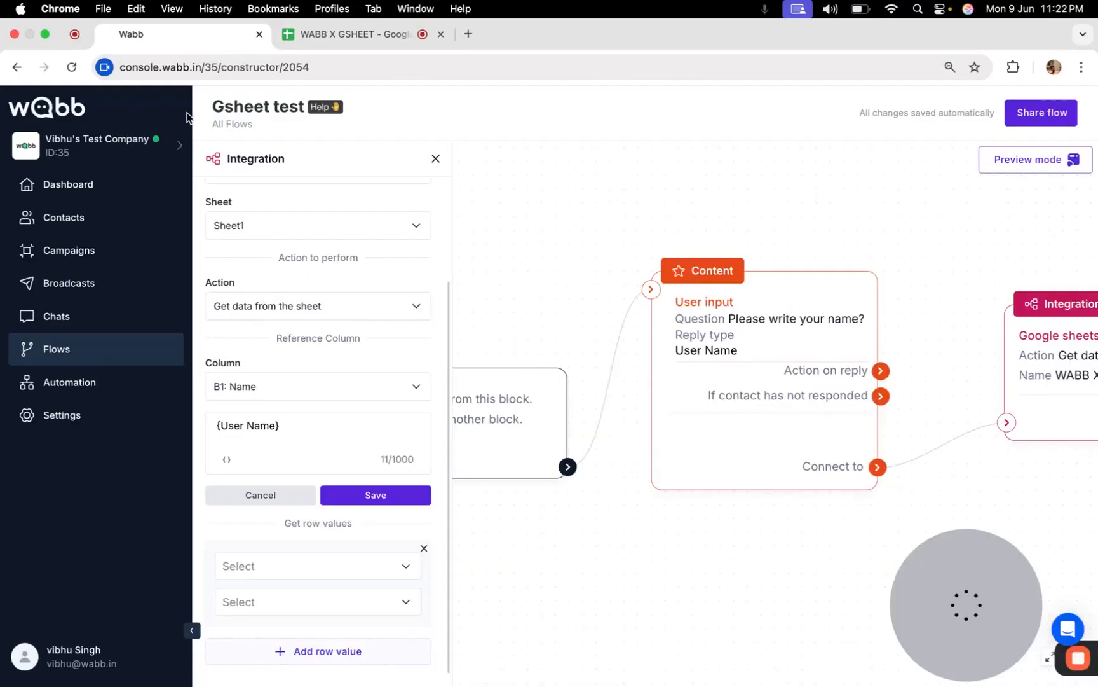
Map column E1: OrderID from the matched row into the {orderId} field.
left_click(156, 35)
left_click(262, 568)
scroll(280, 623, "down", 1)
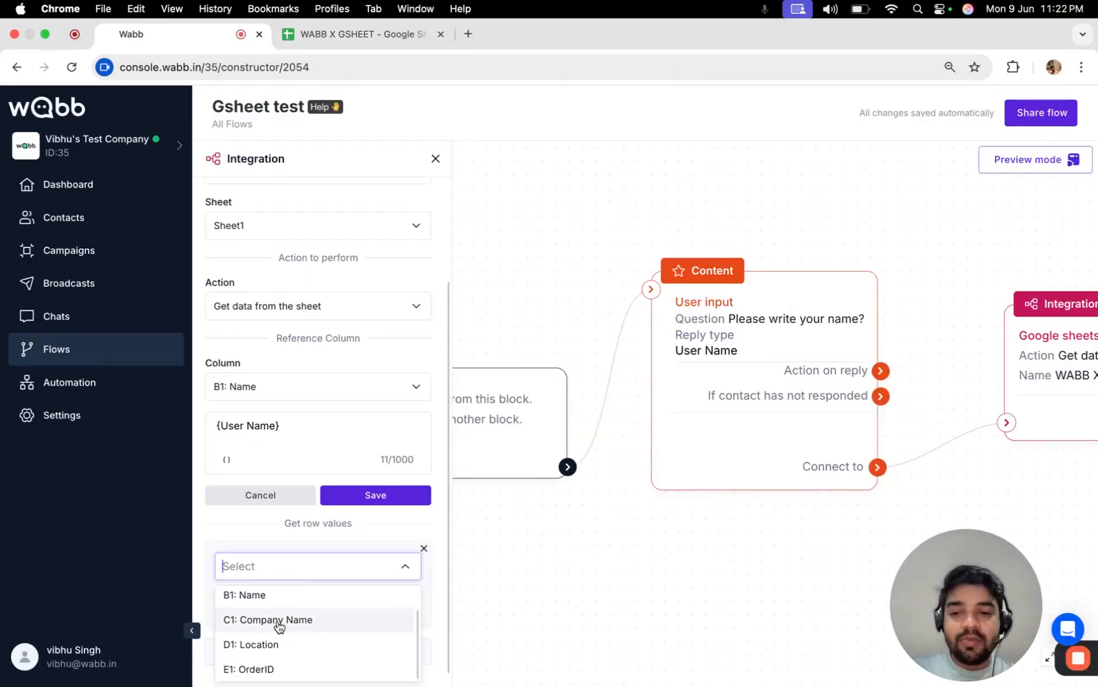
left_click(284, 669)
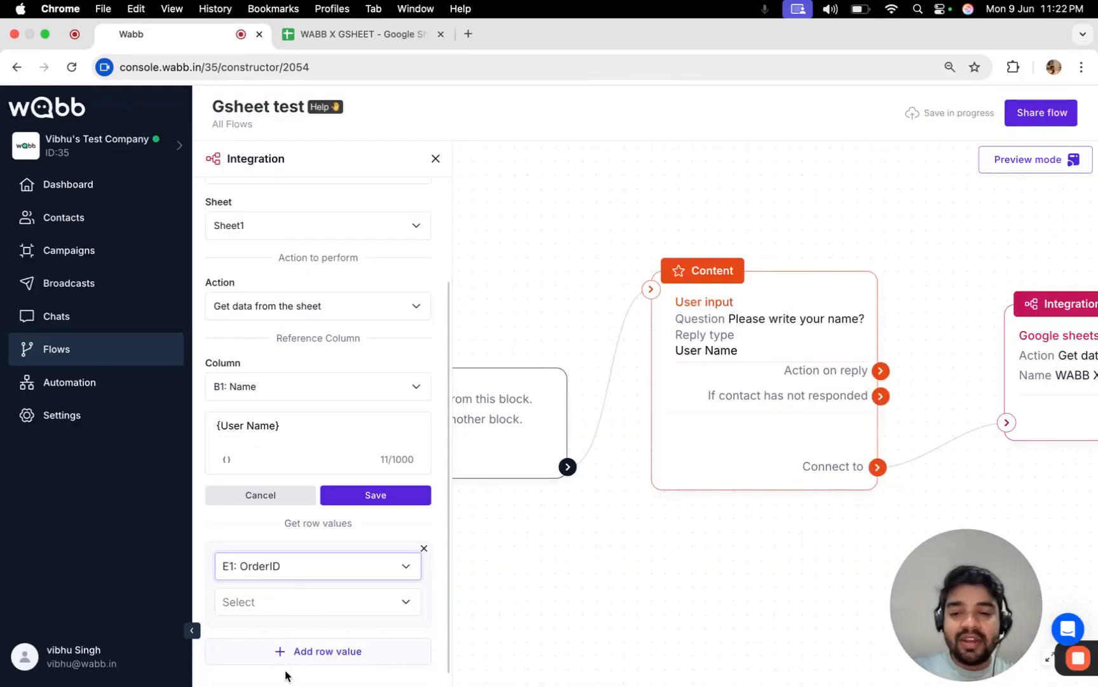
left_click(260, 603)
scroll(285, 551, "down", 1)
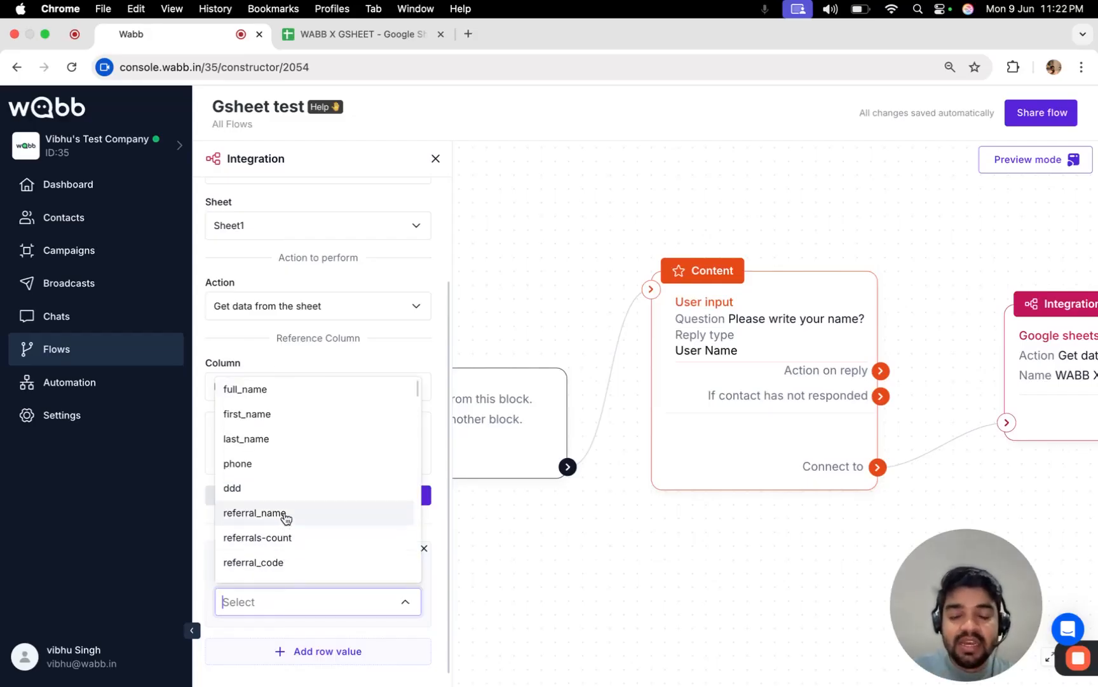
scroll(284, 477, "down", 5)
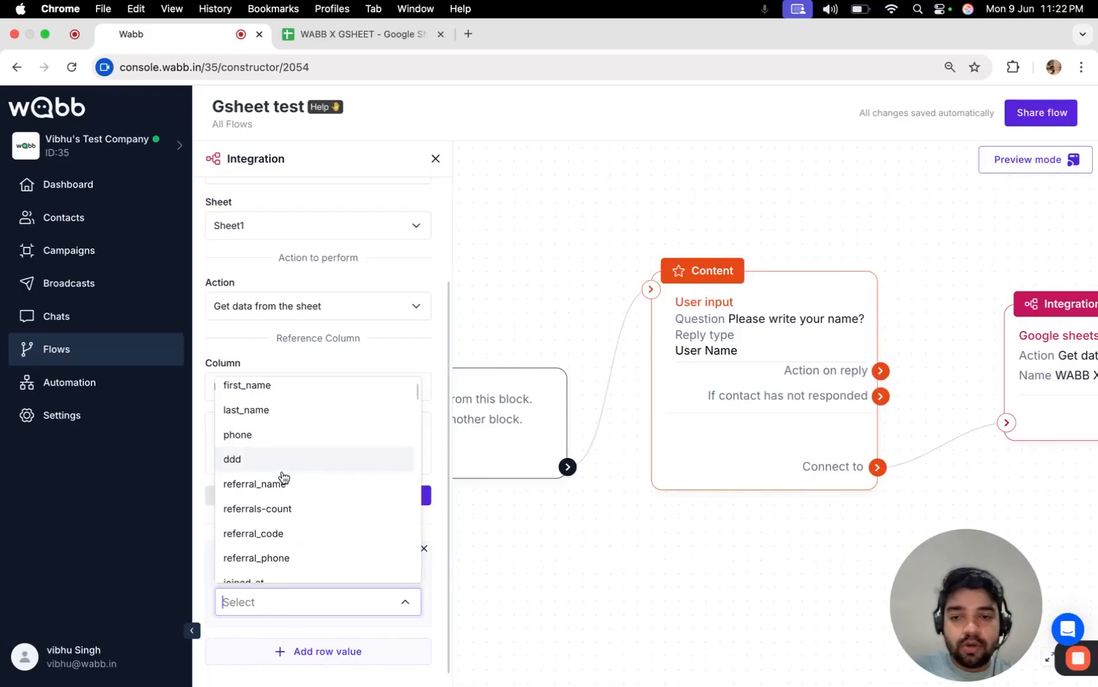
scroll(283, 483, "down", 5)
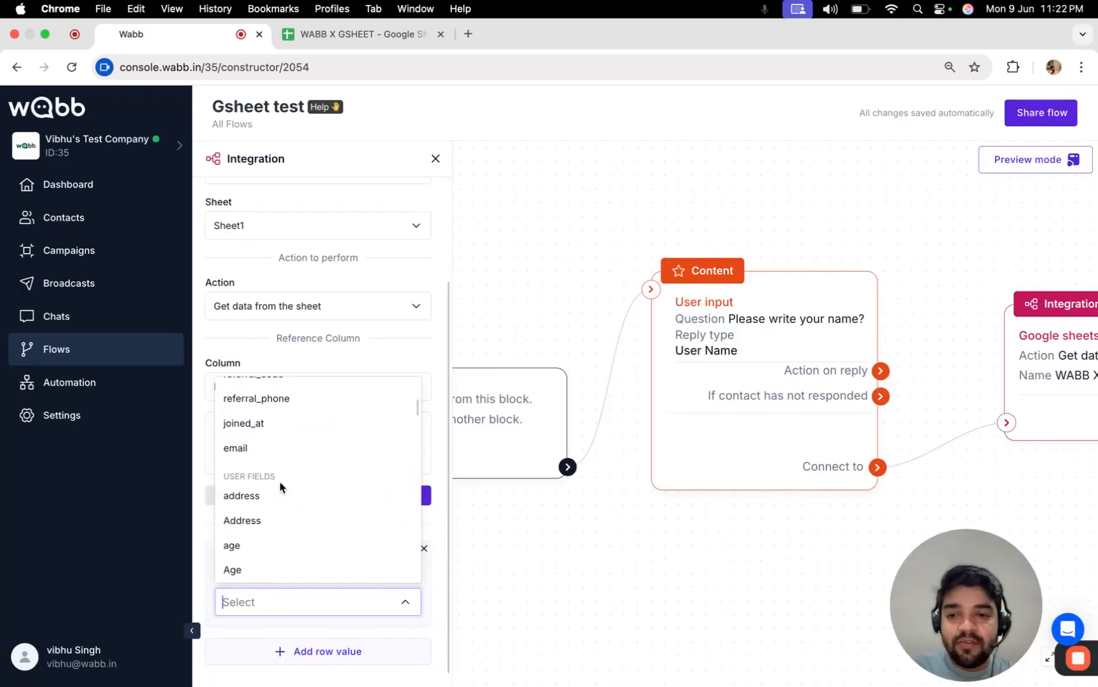
scroll(283, 495, "down", 5)
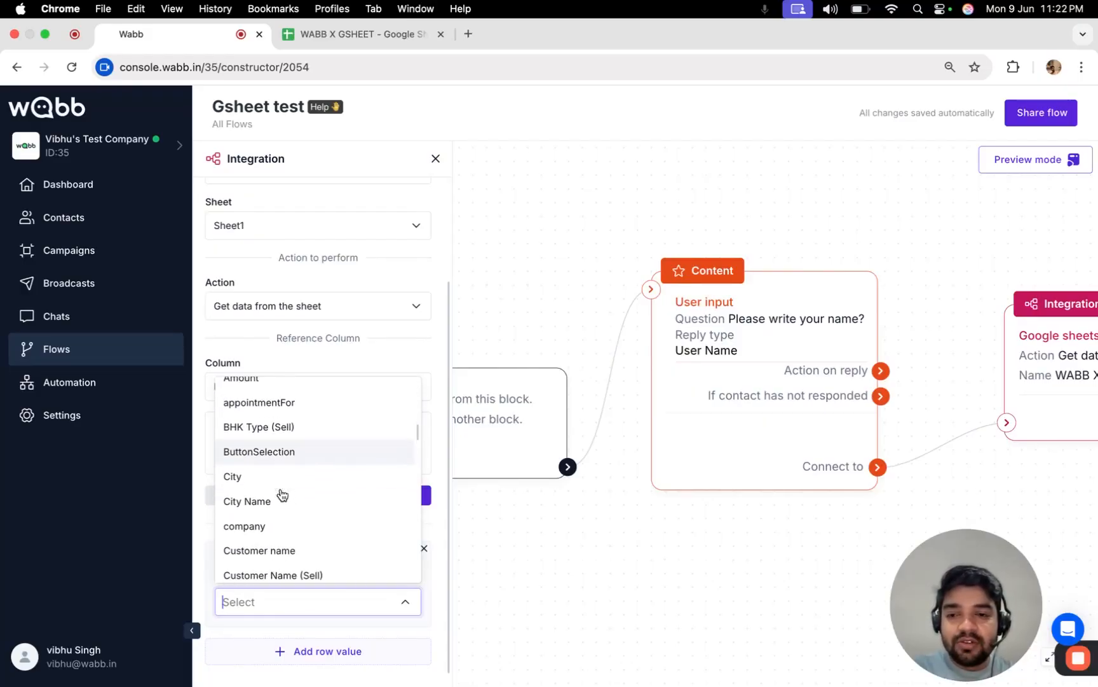
scroll(283, 494, "down", 5)
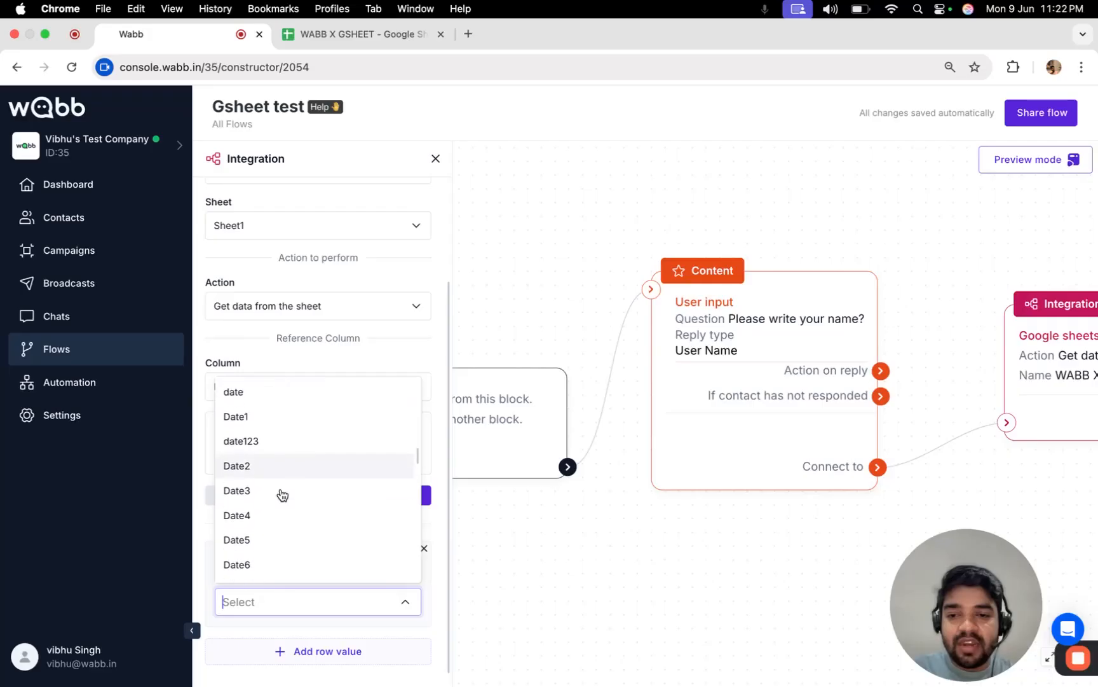
scroll(283, 495, "down", 6)
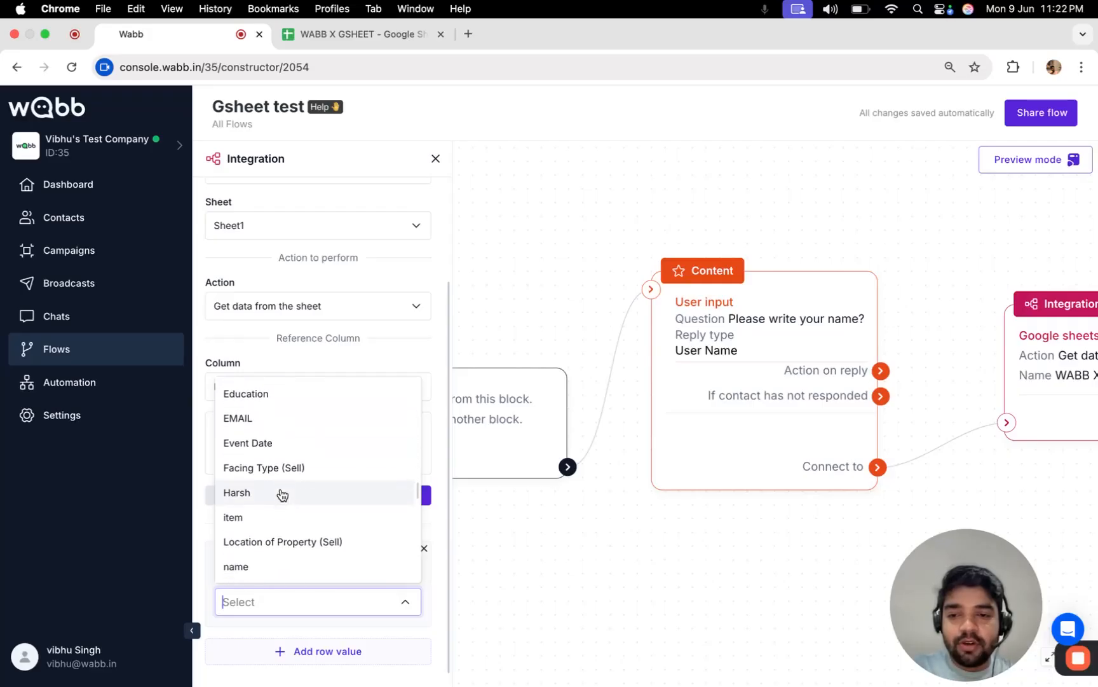
scroll(283, 495, "down", 3)
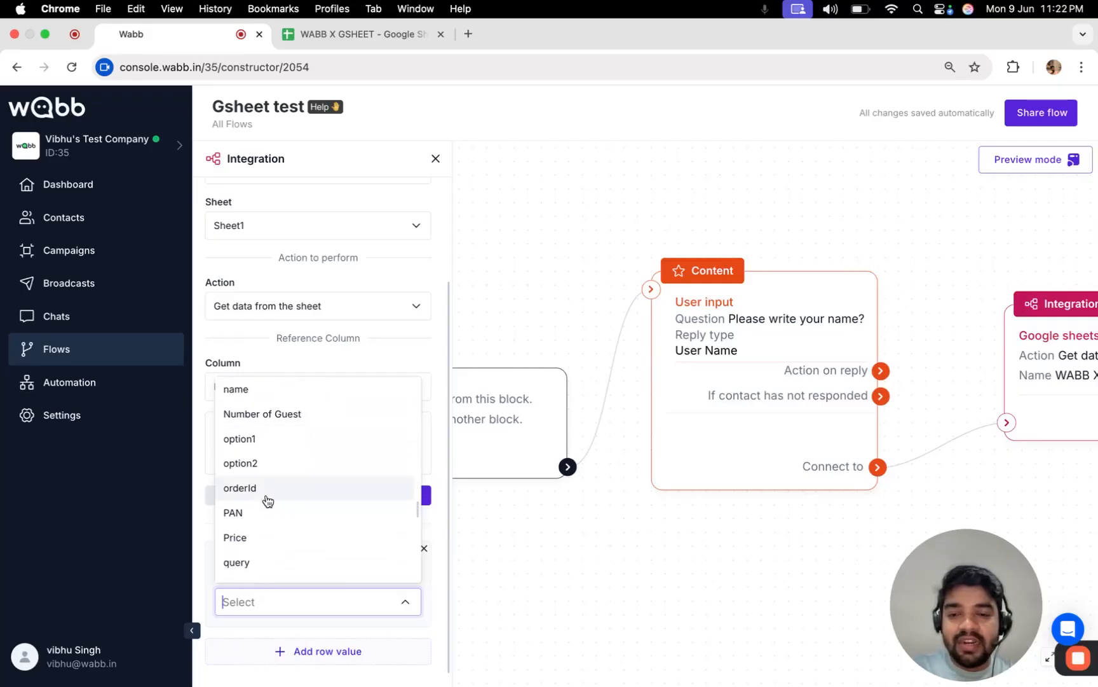
left_click(262, 491)
left_click(505, 601)
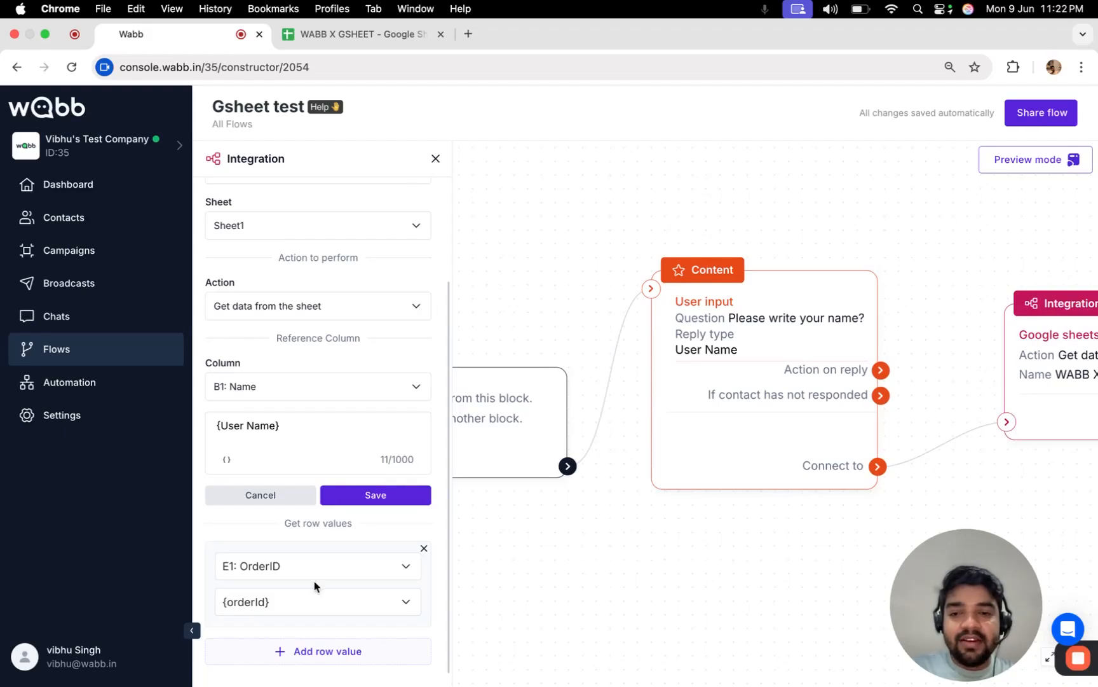
scroll(310, 341, "up", 2)
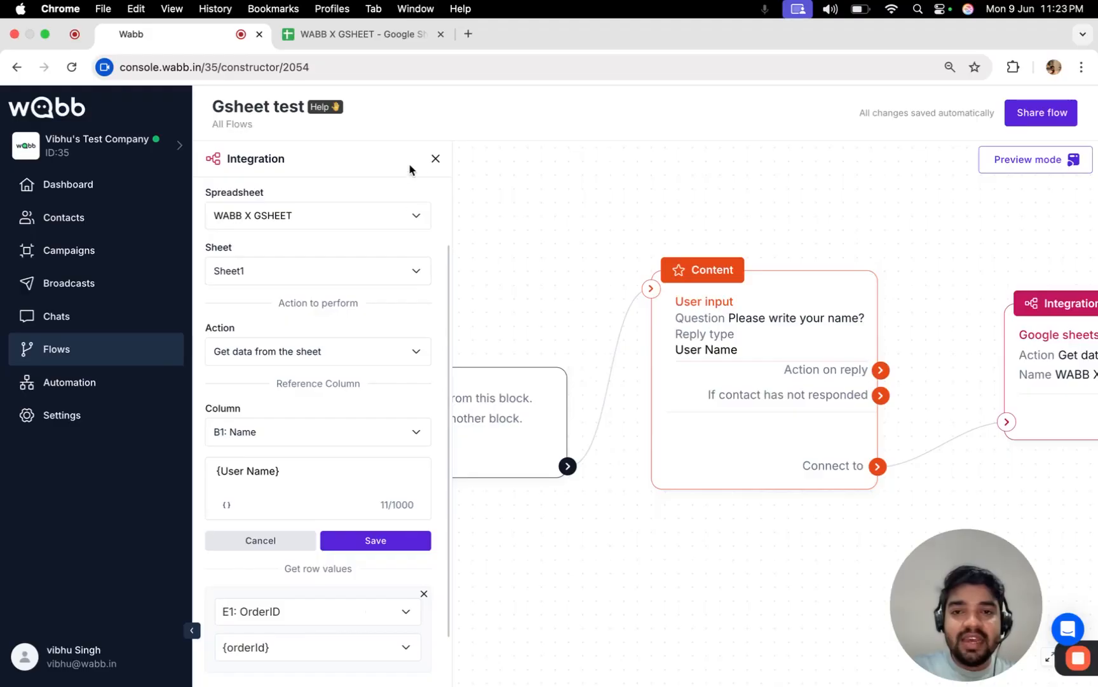
Close the Sheets settings and connect the Google Sheets block to the Order ID message.
left_click(436, 159)
scroll(574, 189, "right", 10)
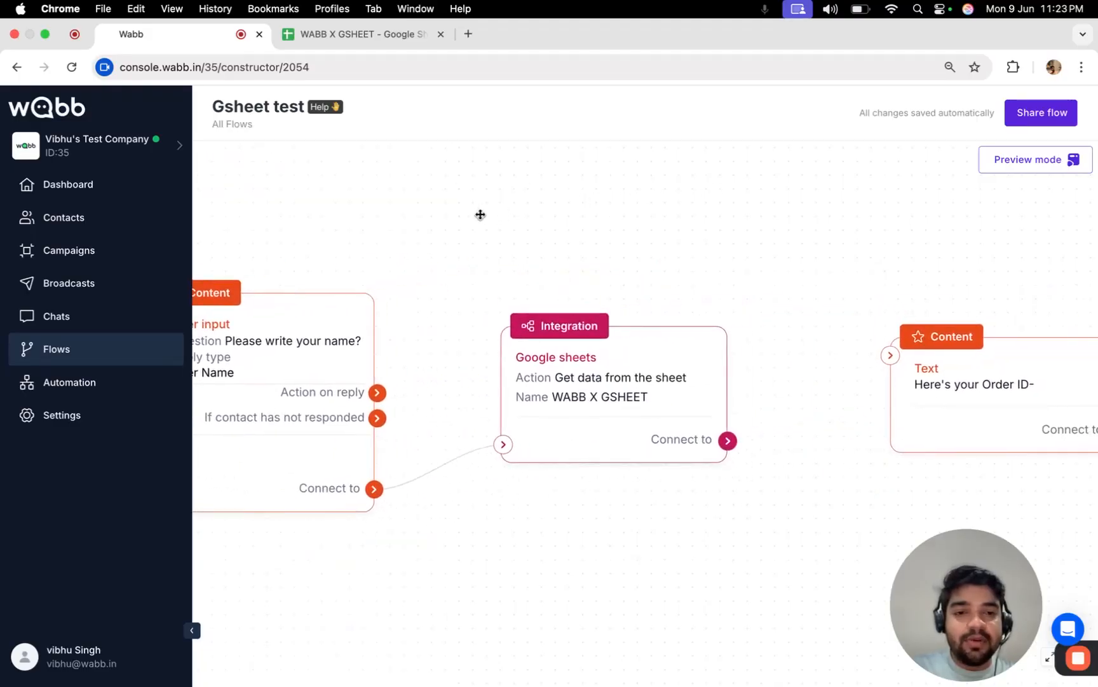
left_click_drag(799, 329, 732, 266)
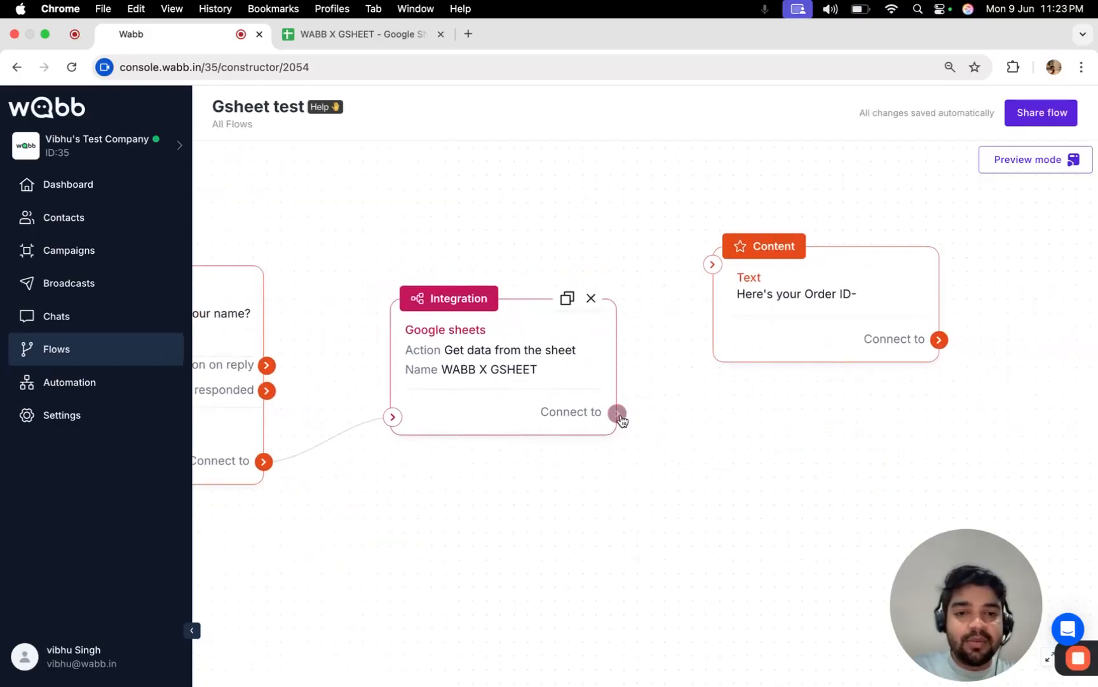
left_click_drag(617, 414, 757, 288)
Make the message read "Here's your Order ID- {orderId}" and save it.
left_click(797, 289)
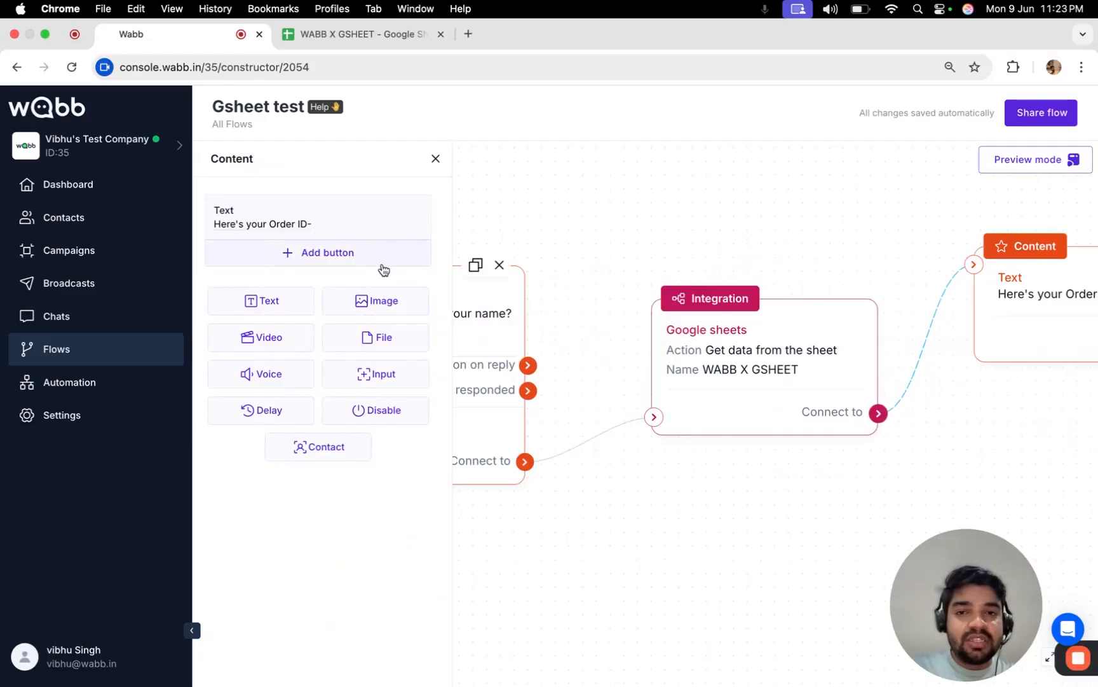
mouse_move(355, 226)
left_click(233, 305)
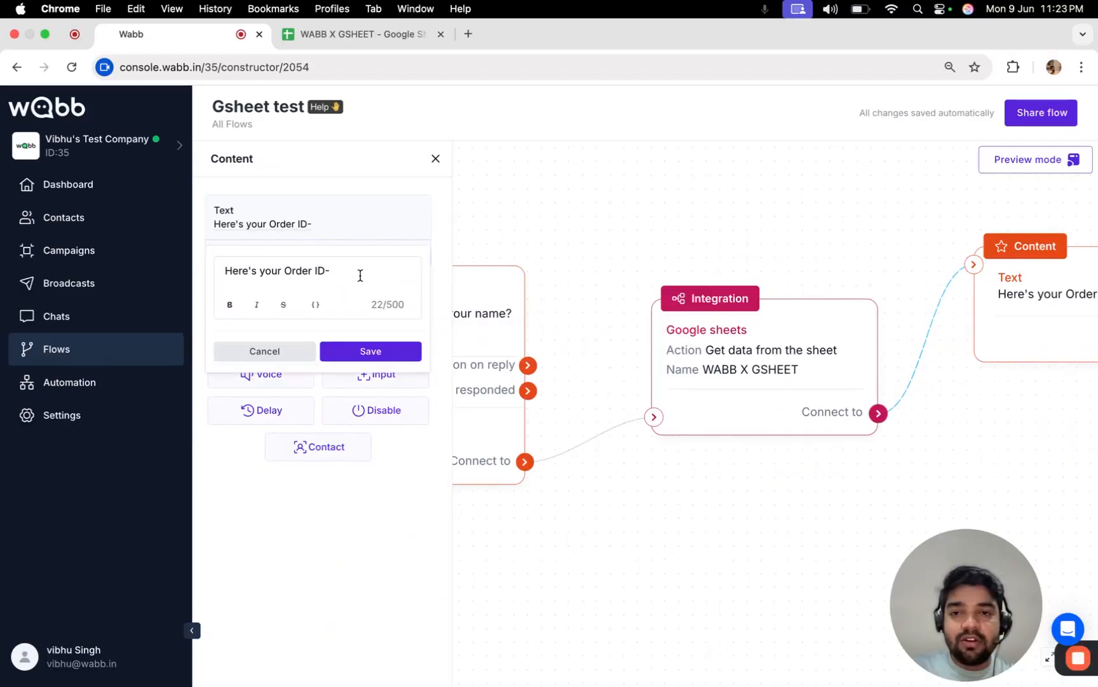
left_click(317, 305)
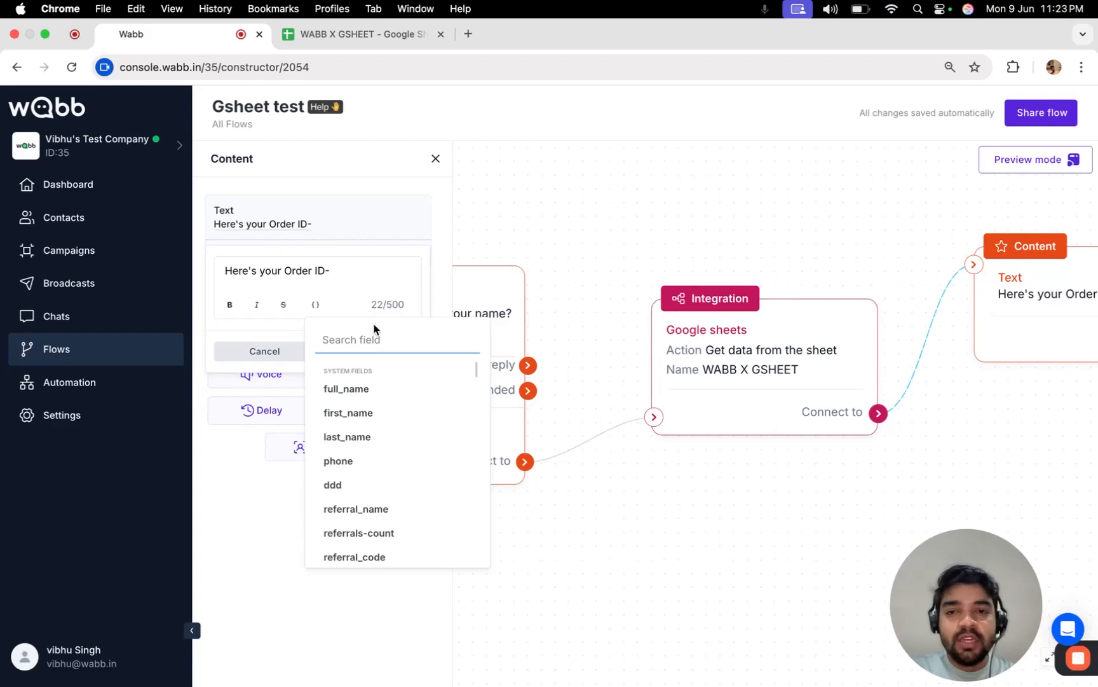
left_click(361, 277)
left_click(356, 273)
left_click(320, 304)
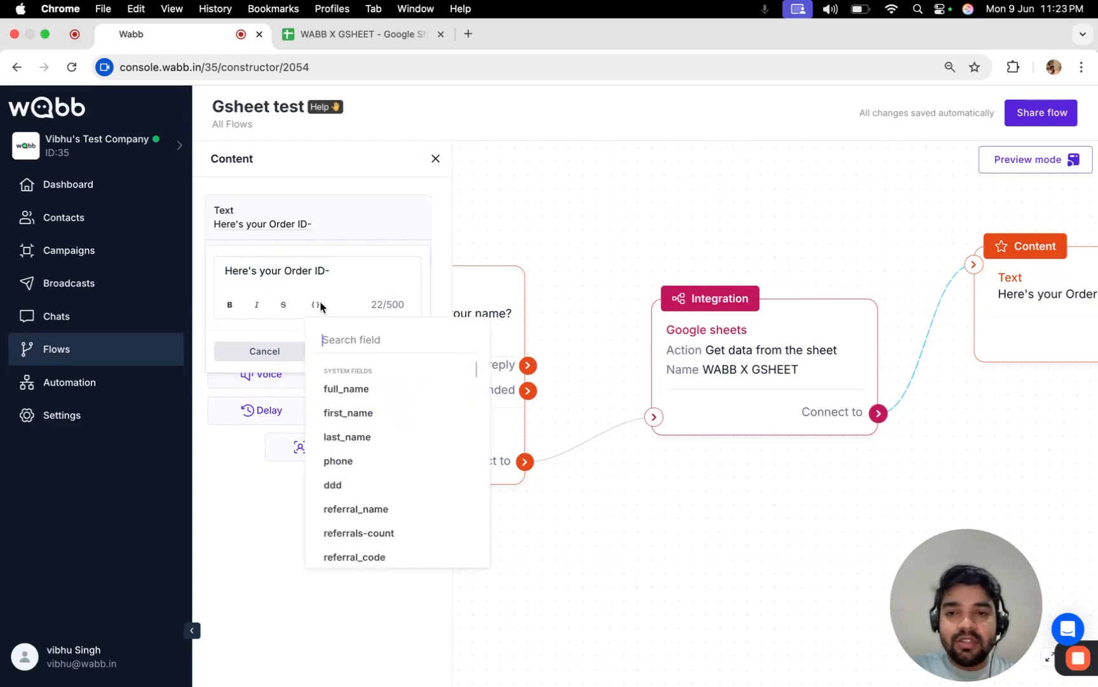
type("ord")
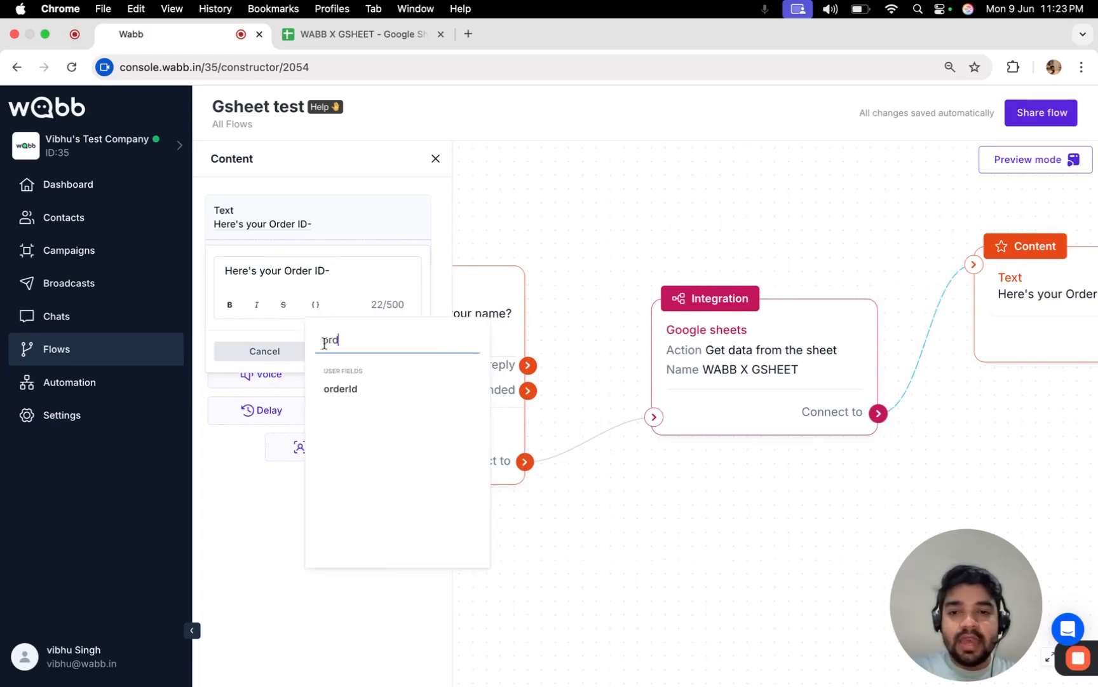
left_click(343, 387)
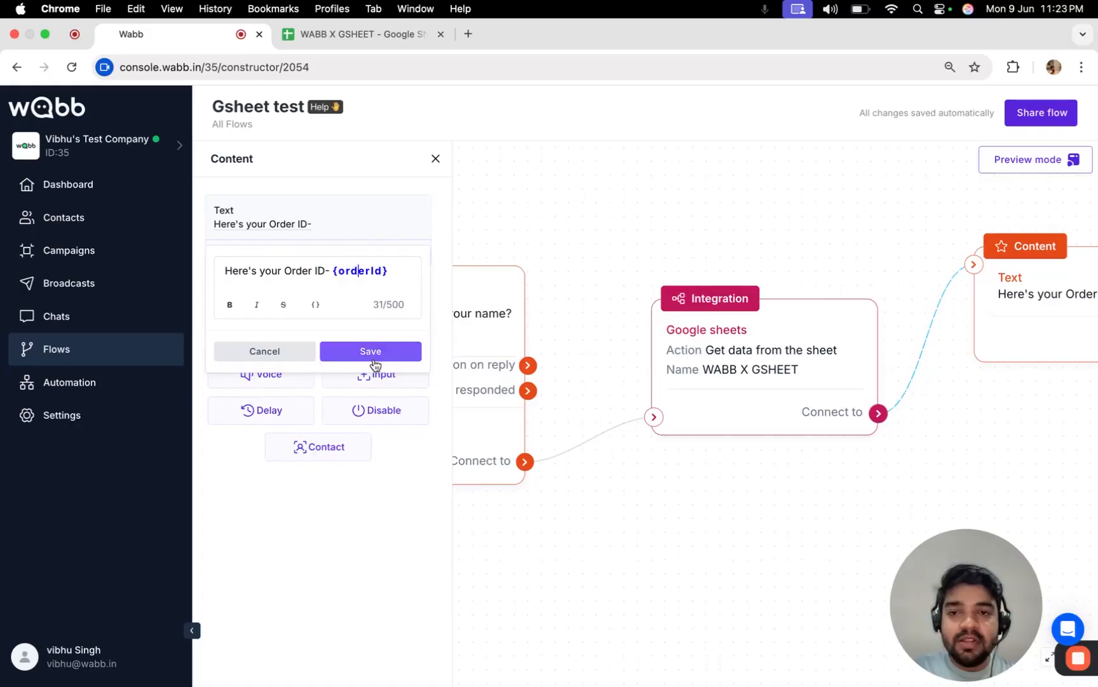
left_click(374, 354)
Close the message settings and pan the flow to show the User input block.
left_click(436, 159)
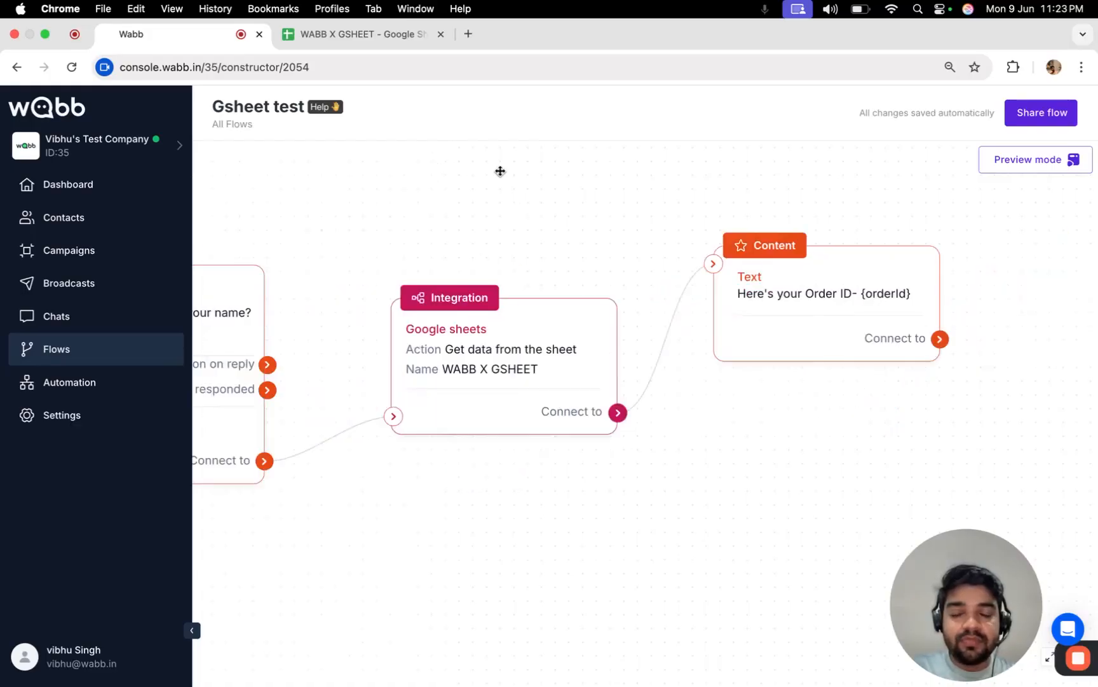
left_click_drag(363, 210, 513, 234)
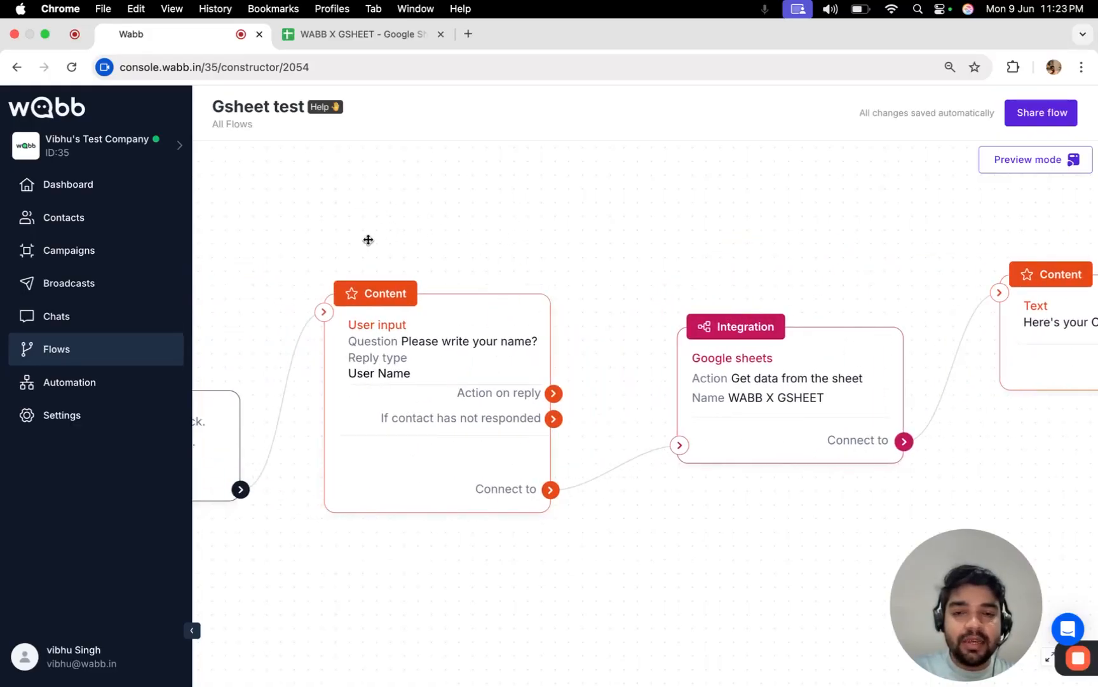
left_click_drag(368, 240, 459, 223)
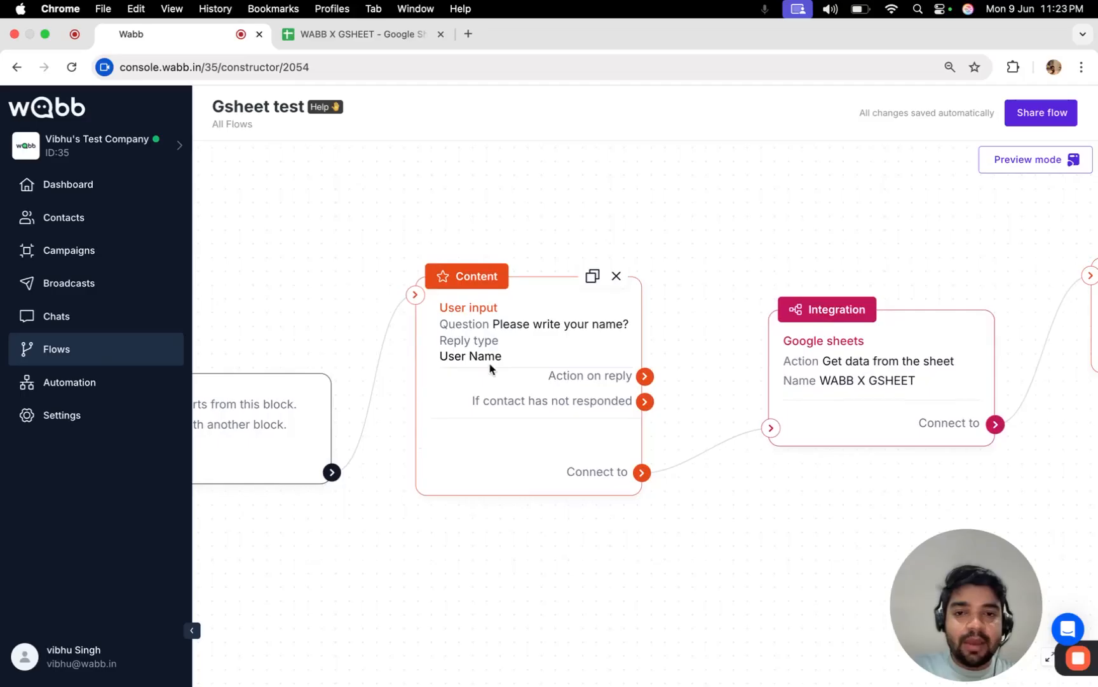
Review the Google Sheets block's User Name lookup settings, then switch to the WABB X GSHEET spreadsheet.
left_click(864, 376)
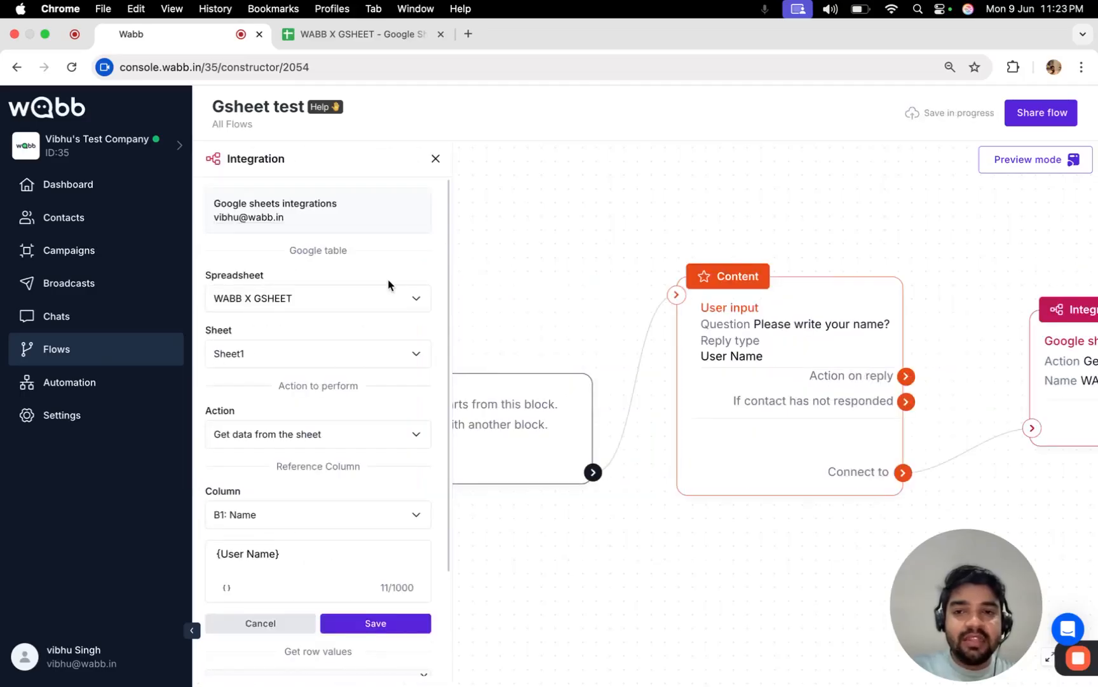
scroll(346, 316, "down", 3)
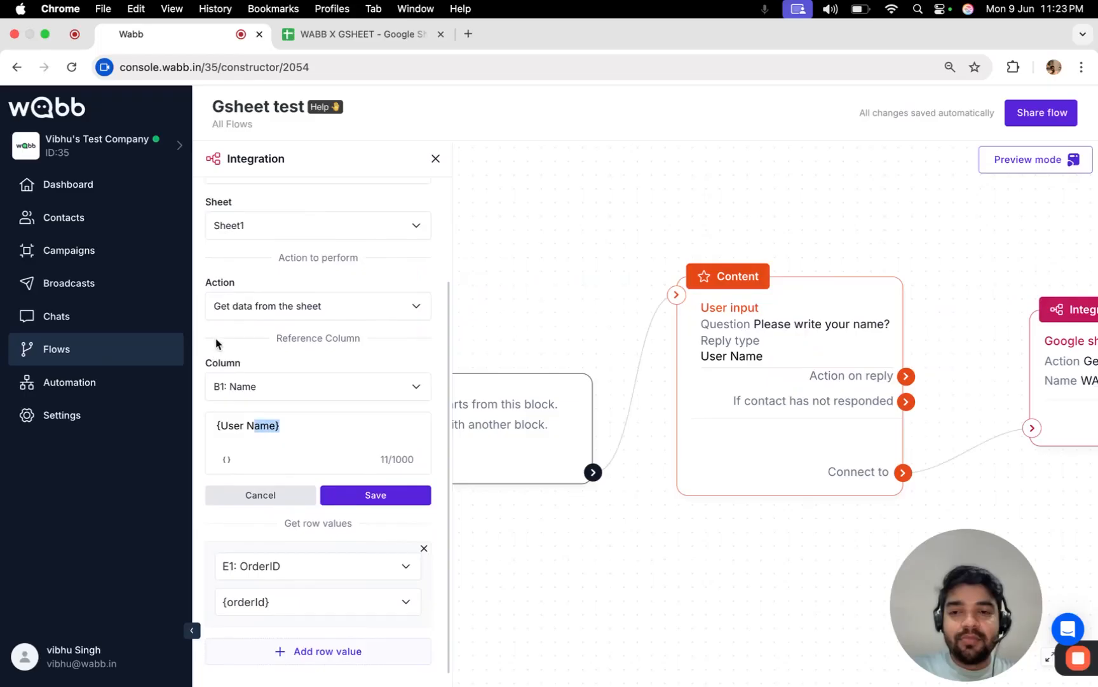
left_click(256, 328)
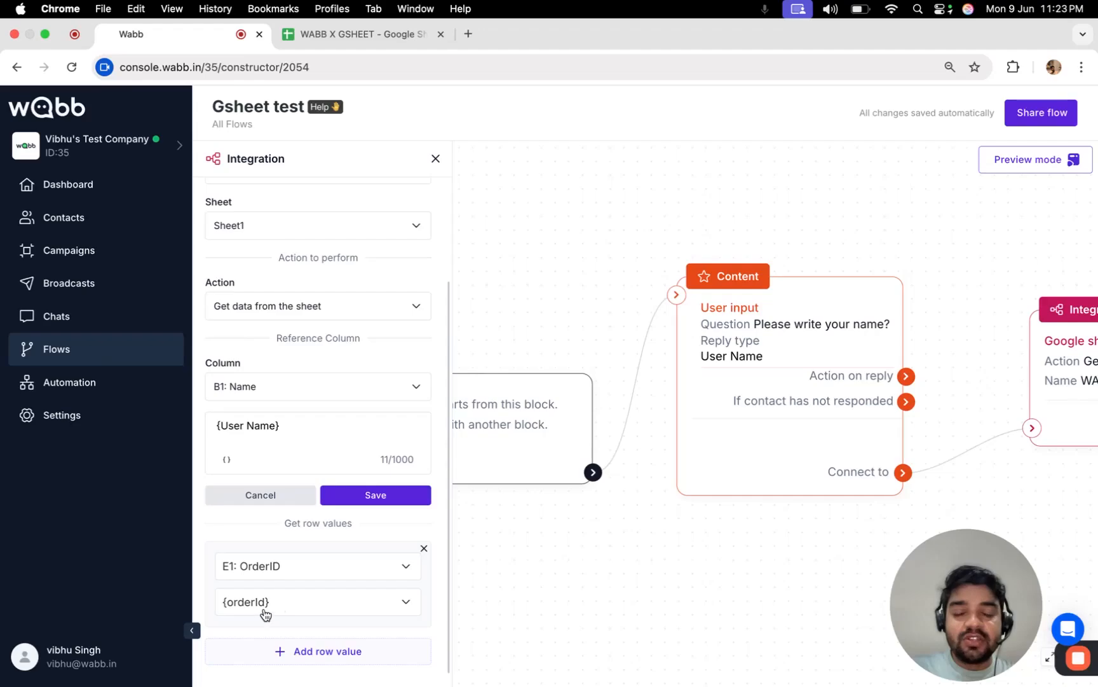
scroll(559, 575, "right", 5)
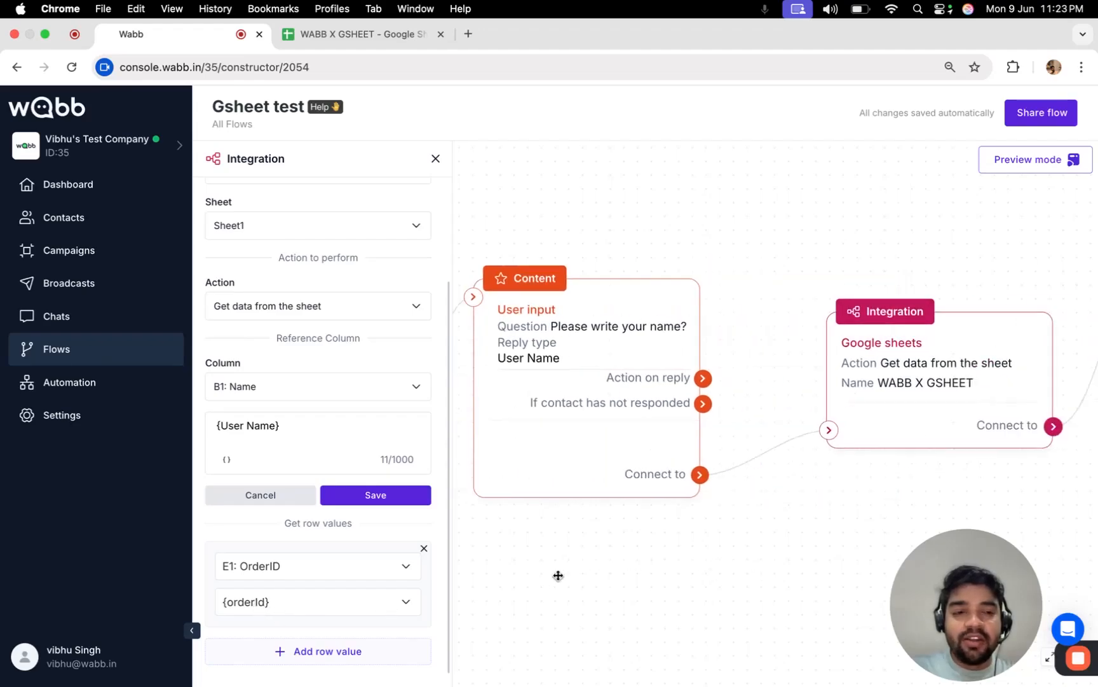
scroll(878, 503, "right", 6)
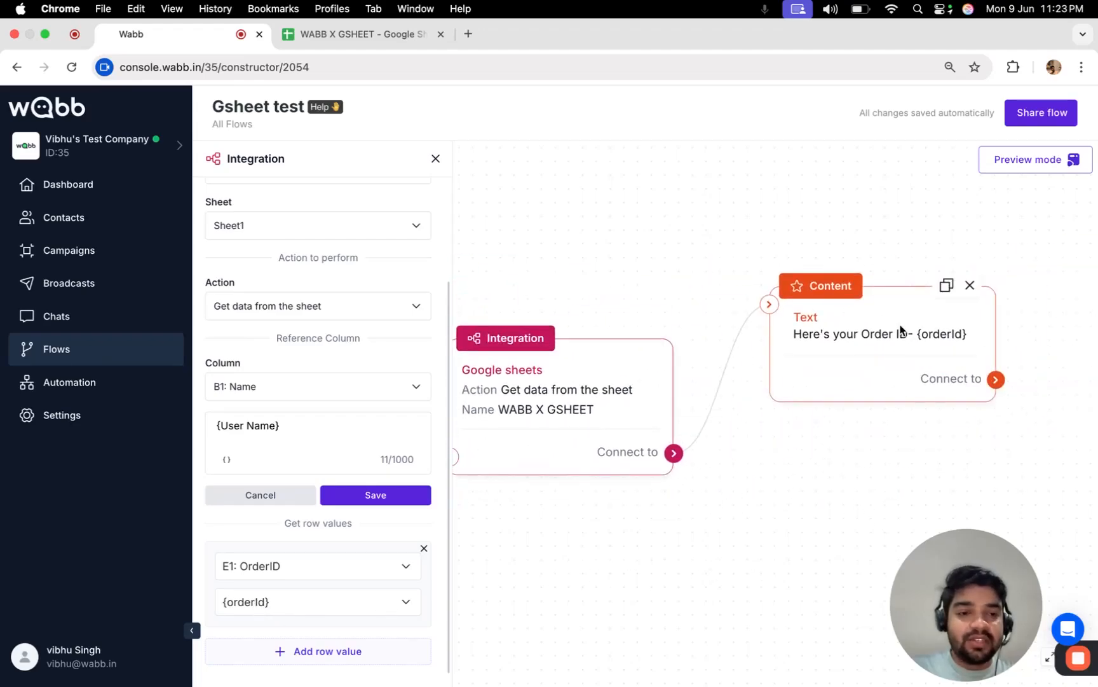
left_click(436, 159)
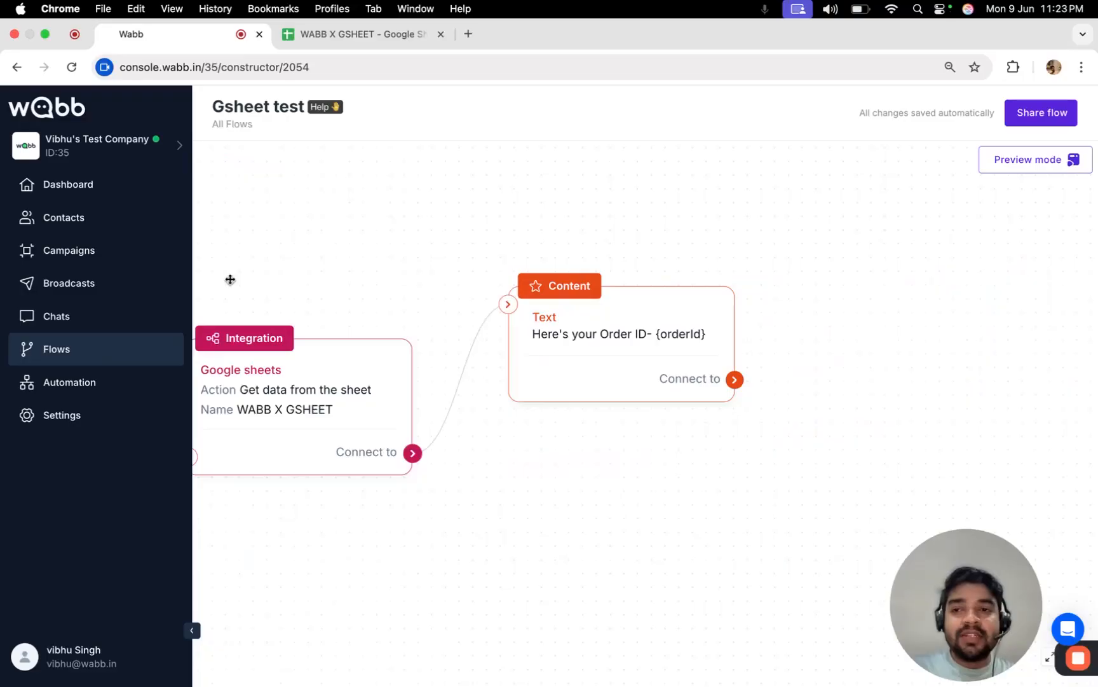
scroll(383, 267, "left", 6)
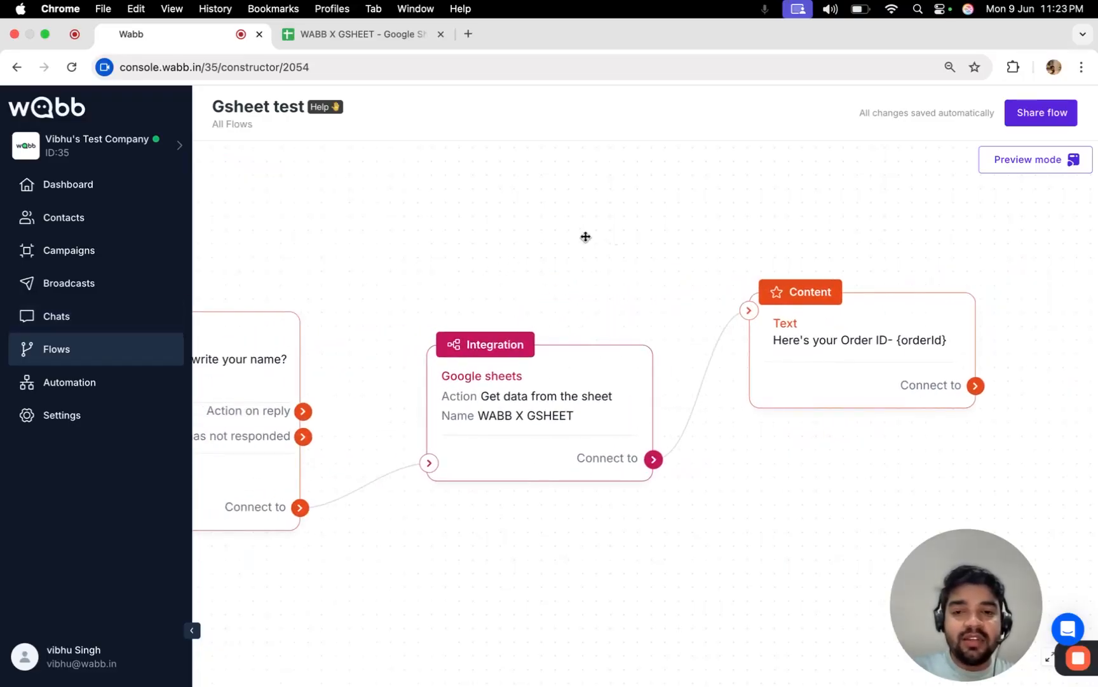
left_click(364, 32)
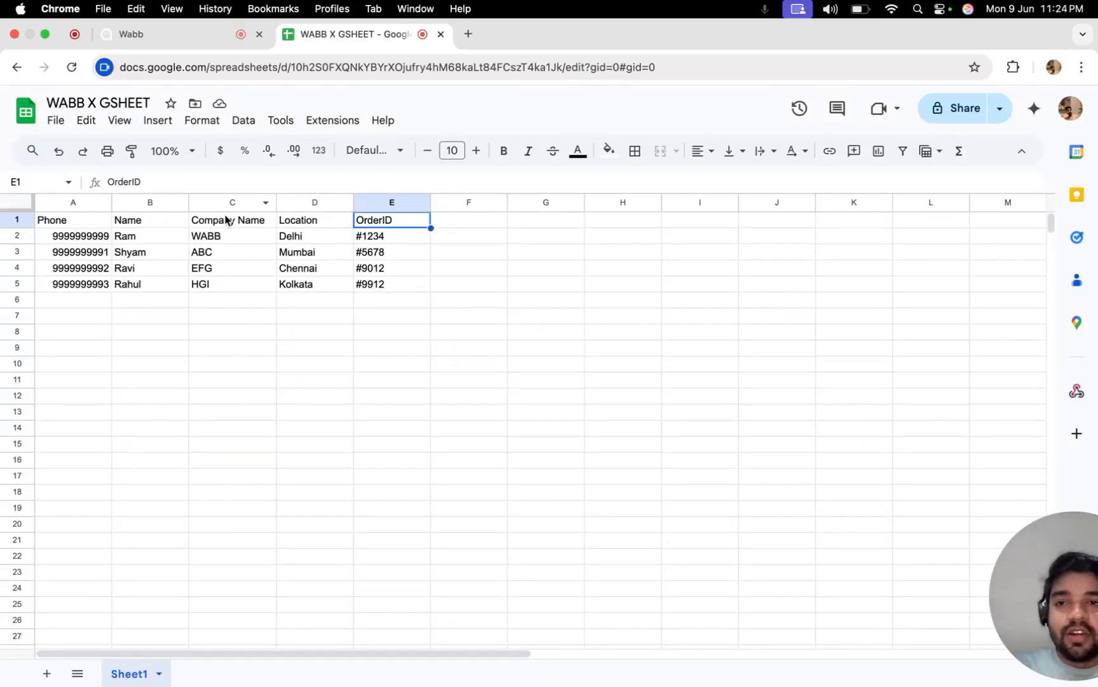
Inspect the customer name in B2 and order ID in E2, then return to the Gsheet test flow.
left_click(163, 237)
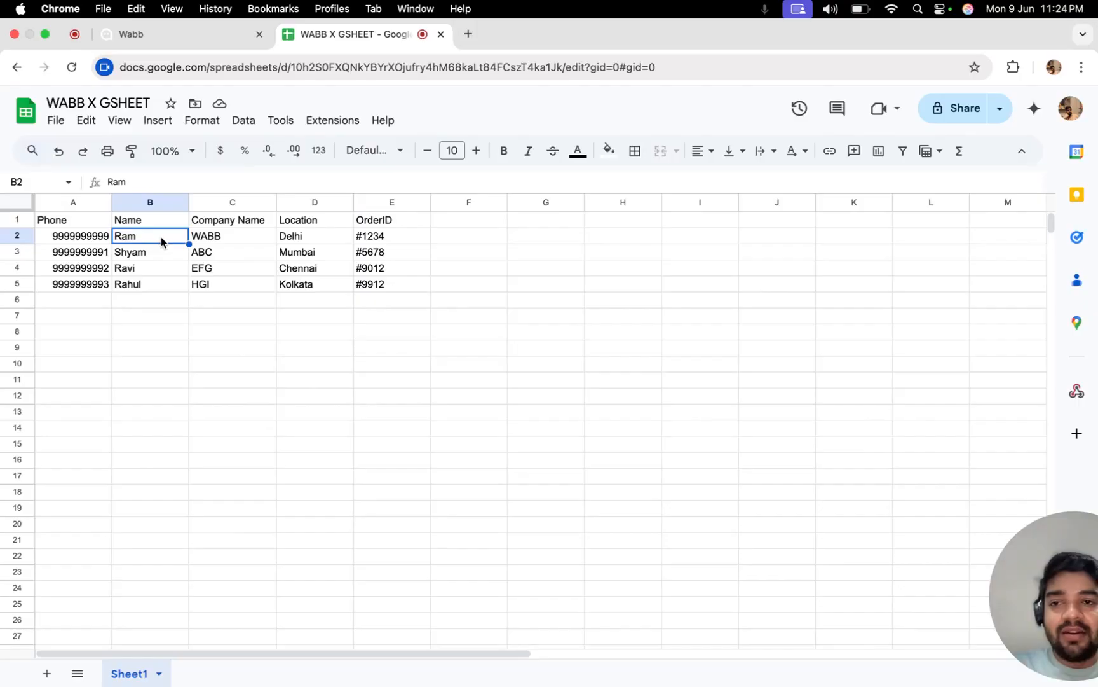
left_click(386, 240)
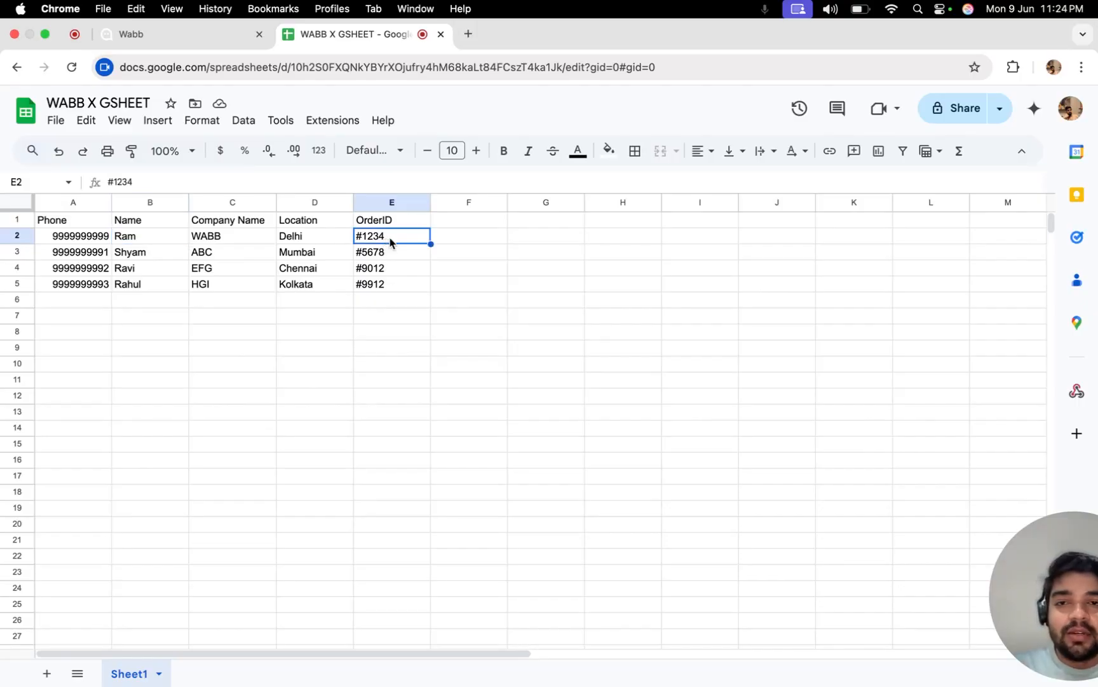
left_click(160, 238)
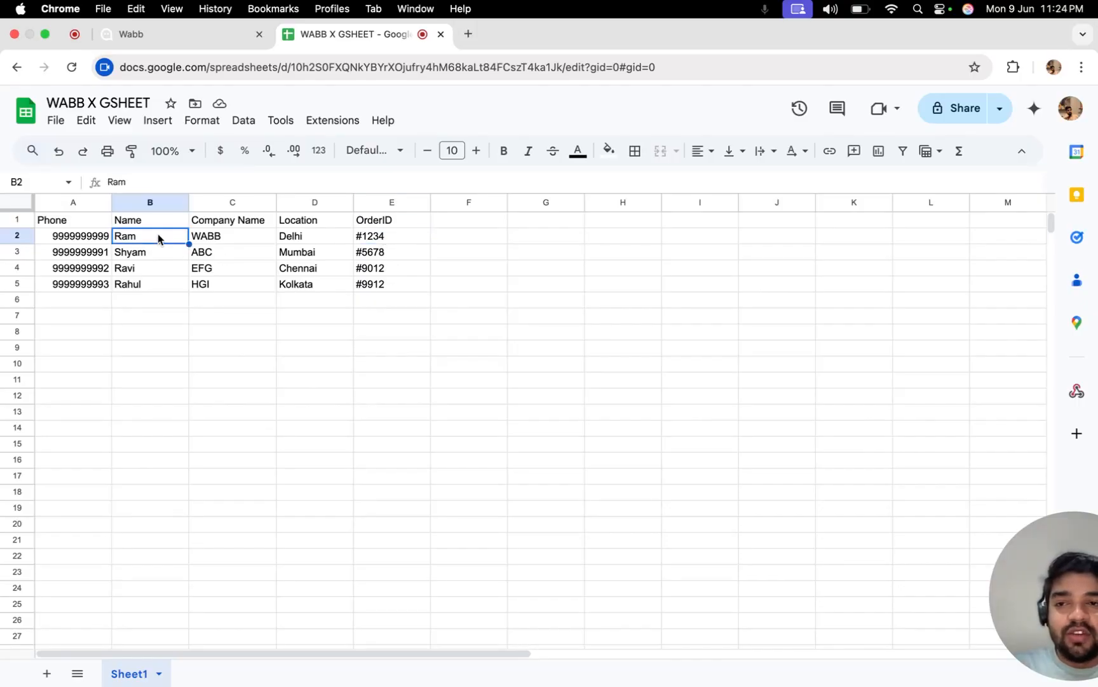
left_click(205, 33)
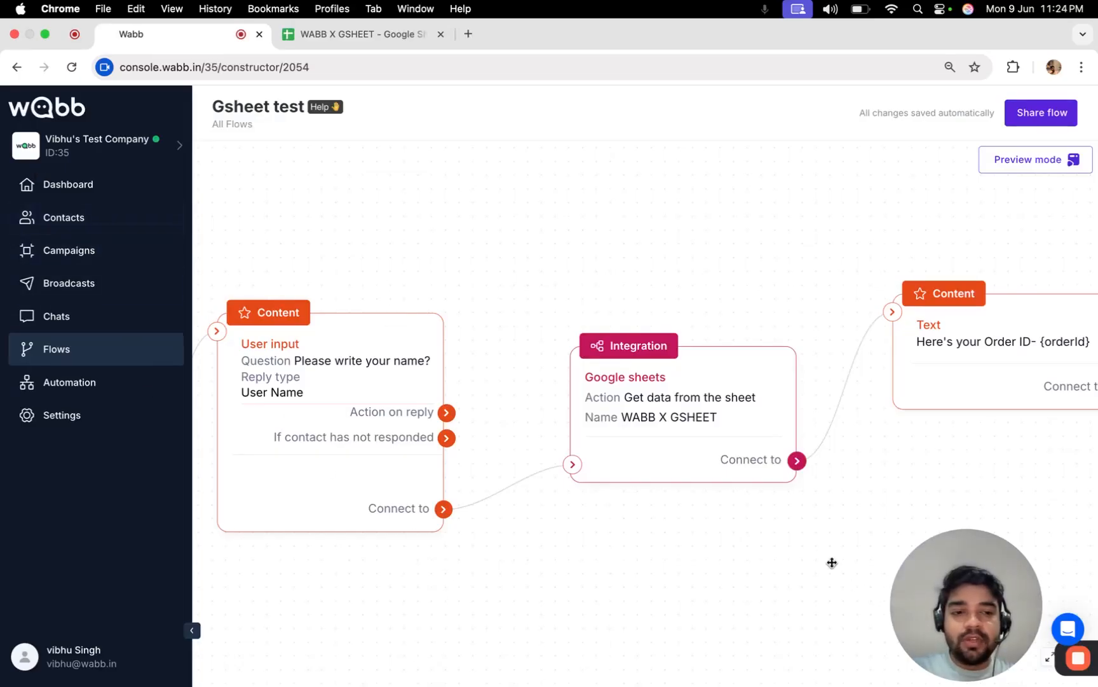
Find the test contact in Chats and open their conversation.
left_click_drag(947, 609, 2, 618)
left_click(67, 318)
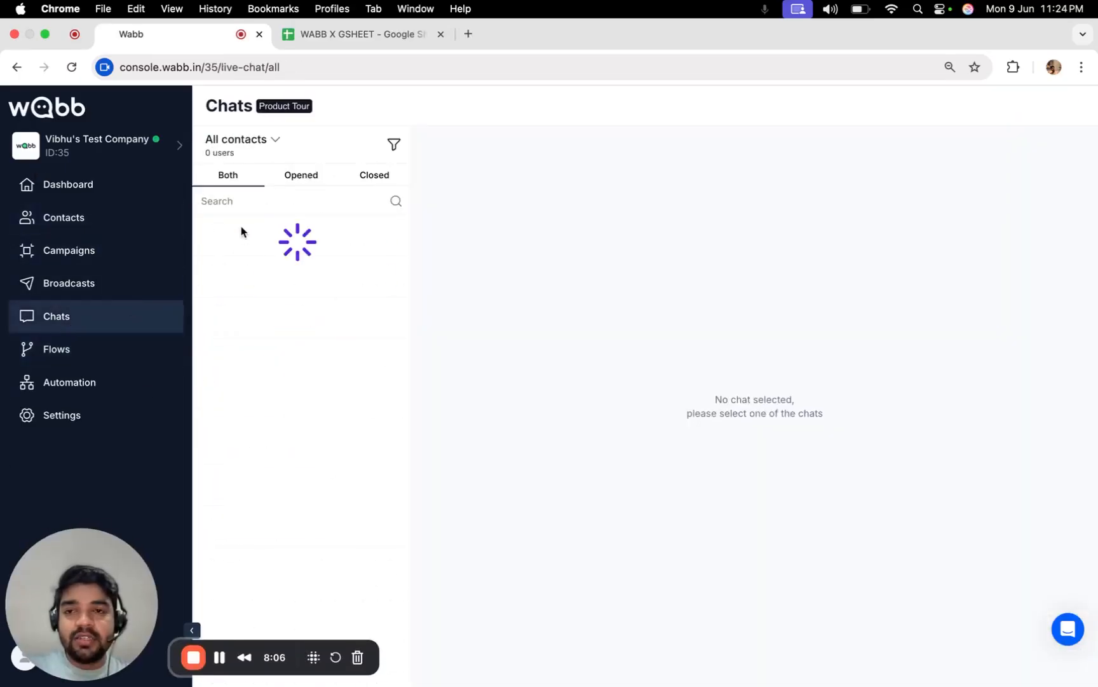
left_click(254, 207)
type("vibhu")
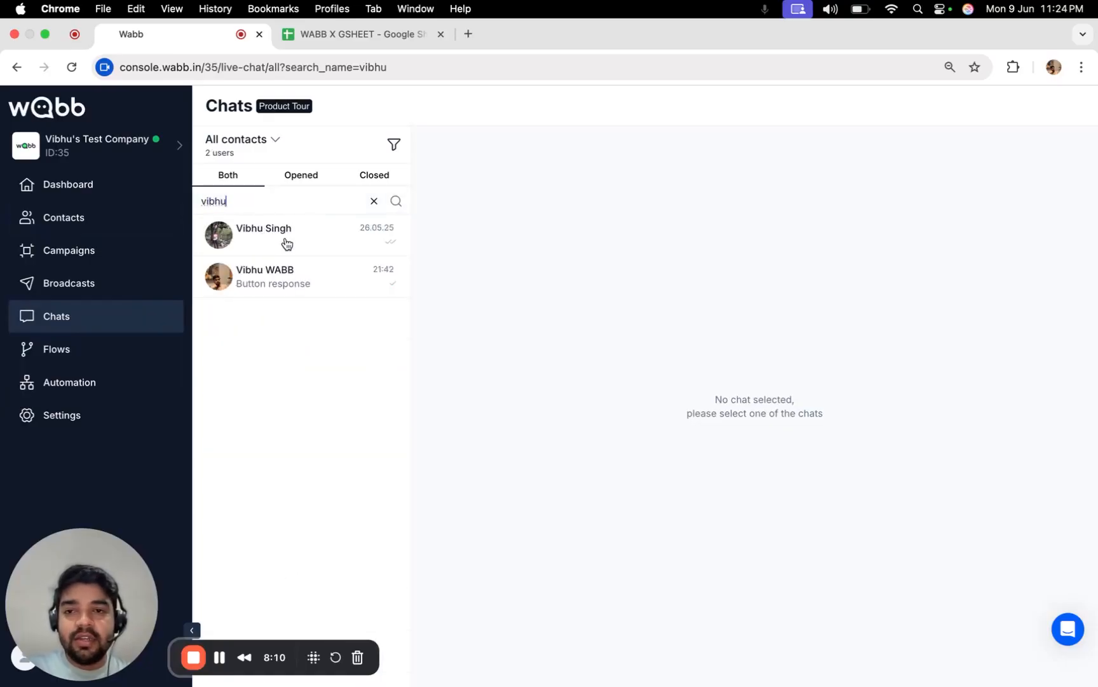
left_click(292, 269)
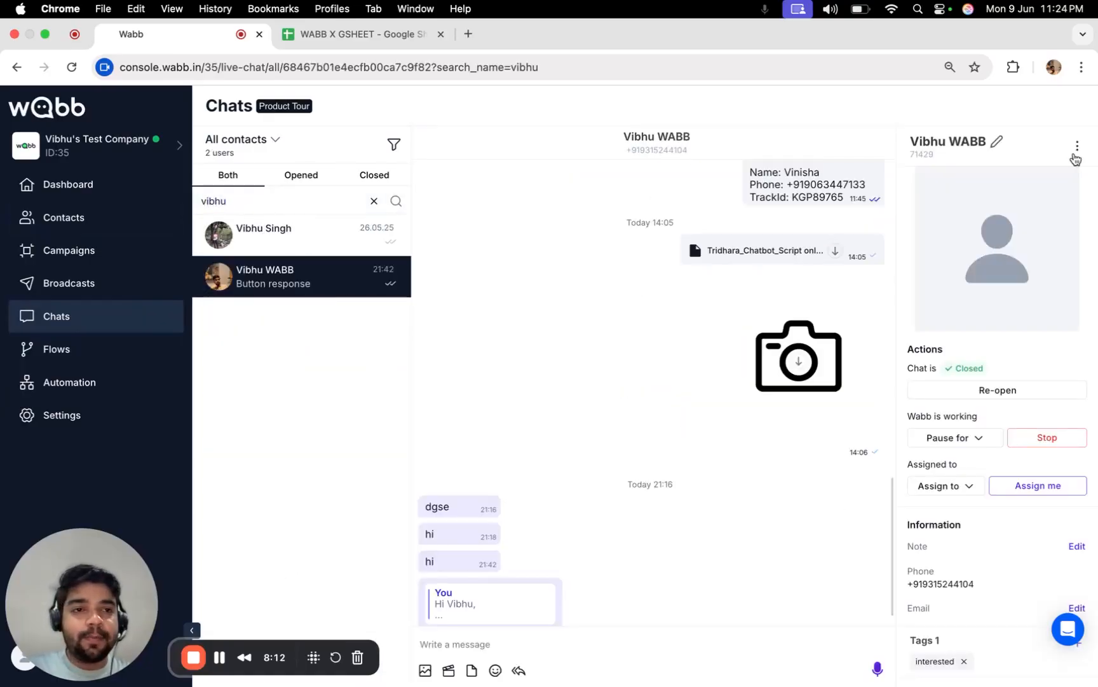
Run the Gsheet test flow on this contact.
left_click(1079, 148)
left_click(1050, 176)
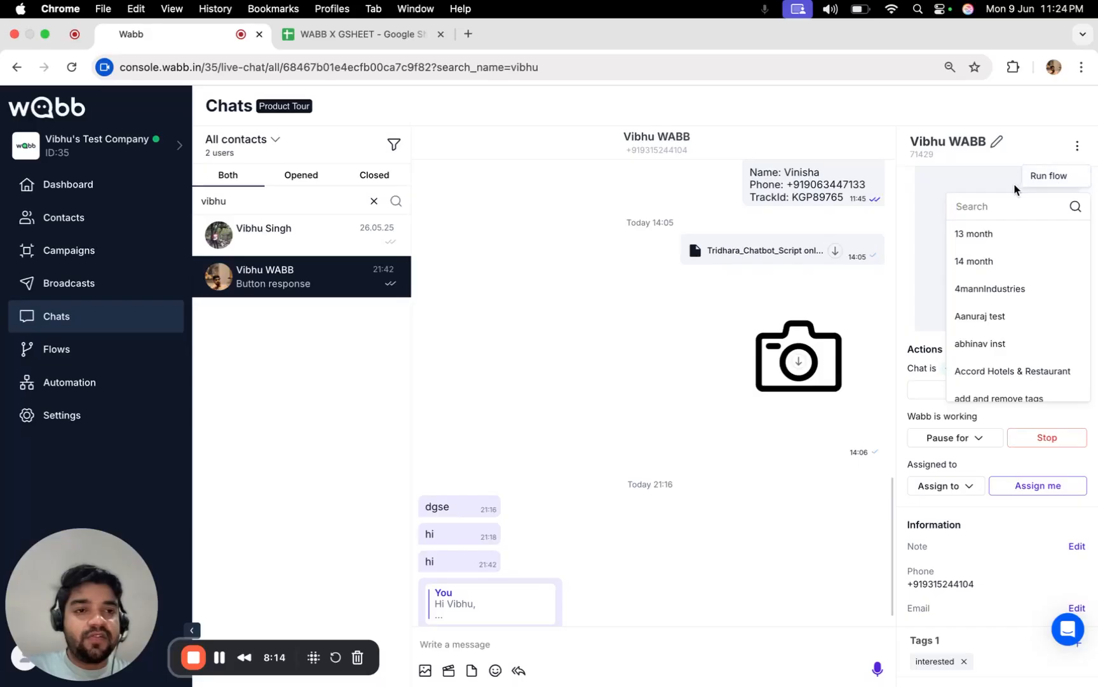
type("gsh")
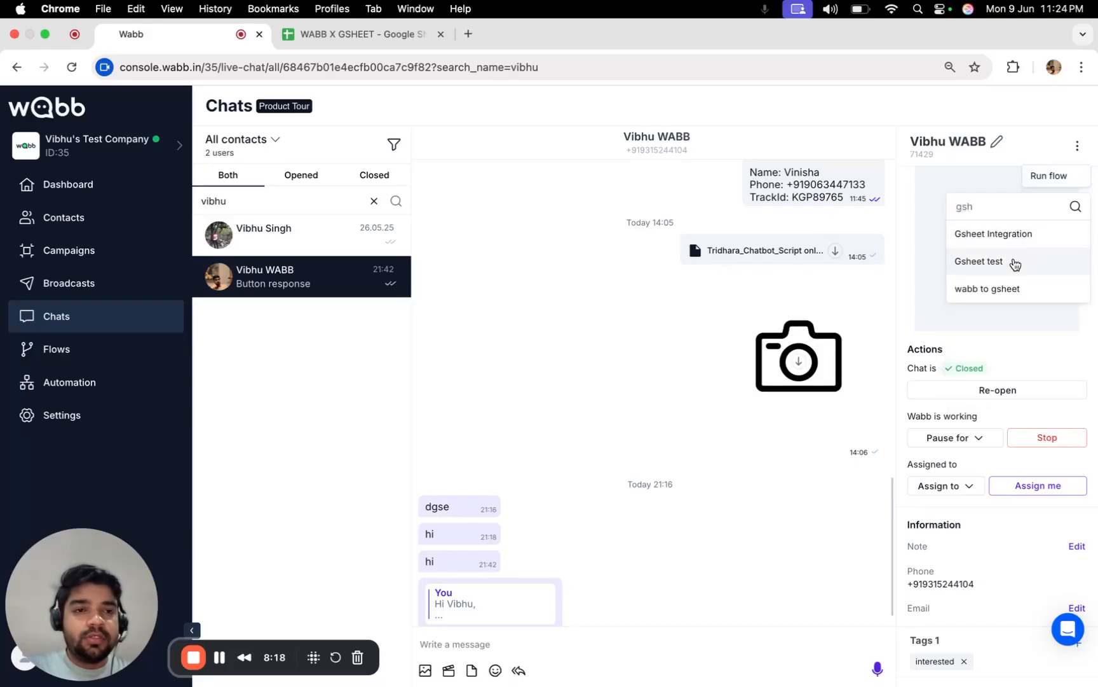
left_click(1013, 262)
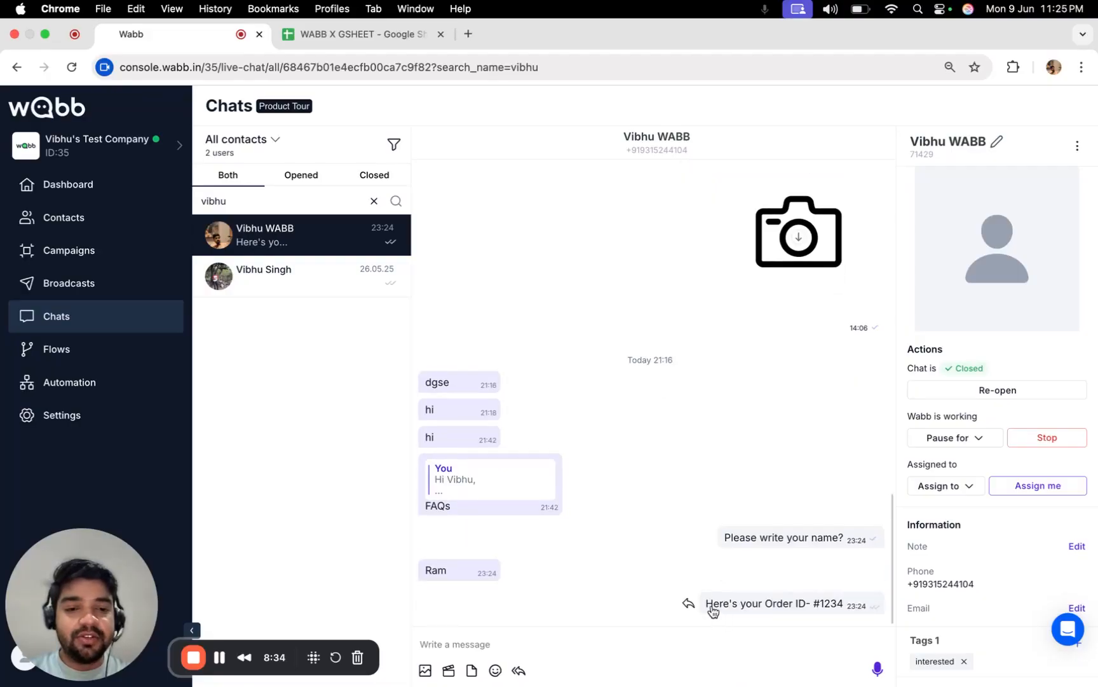
Confirm the returned Order ID #1234 matches the sheet row, then return to the WABB console.
left_click_drag(876, 605, 792, 612)
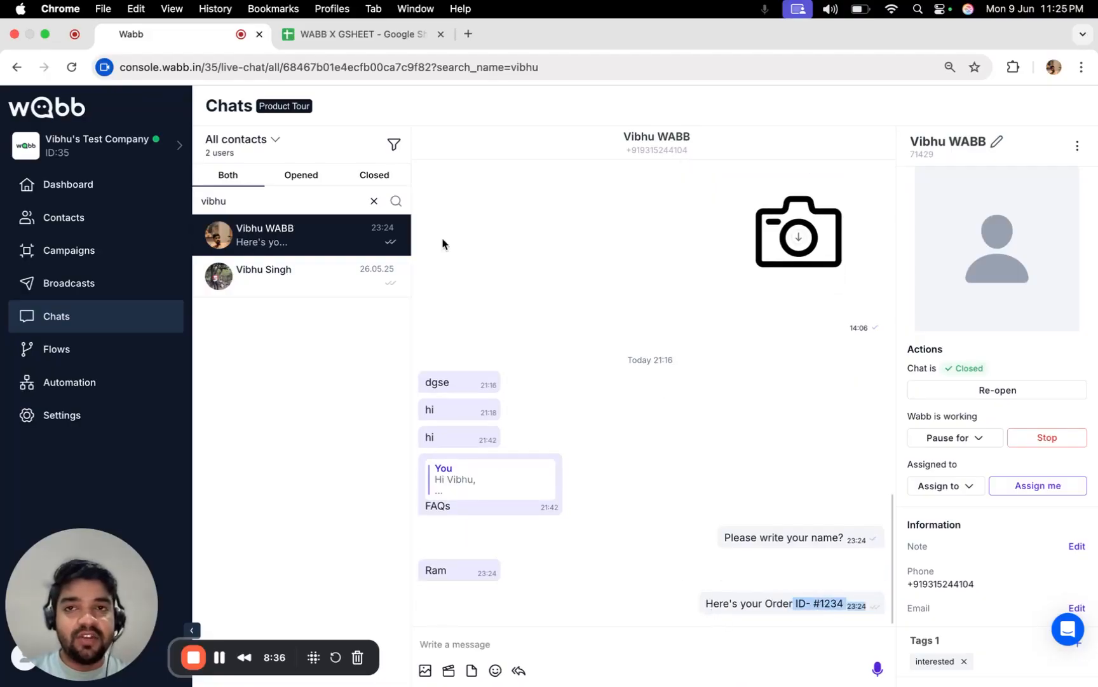
left_click_drag(450, 572, 430, 574)
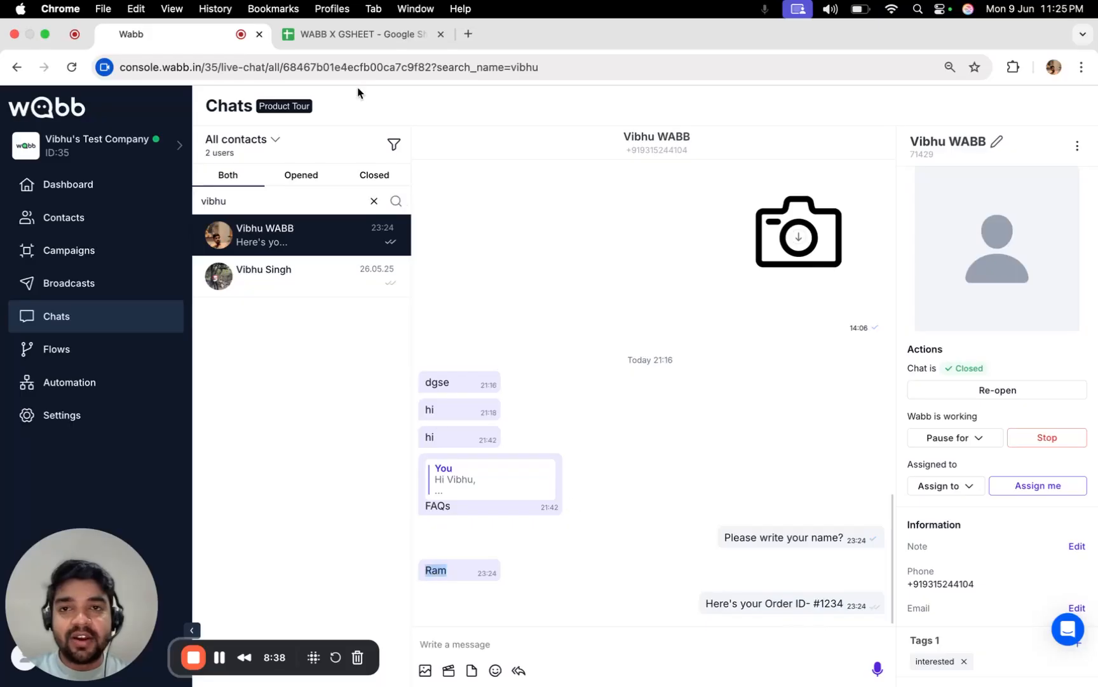
left_click(333, 32)
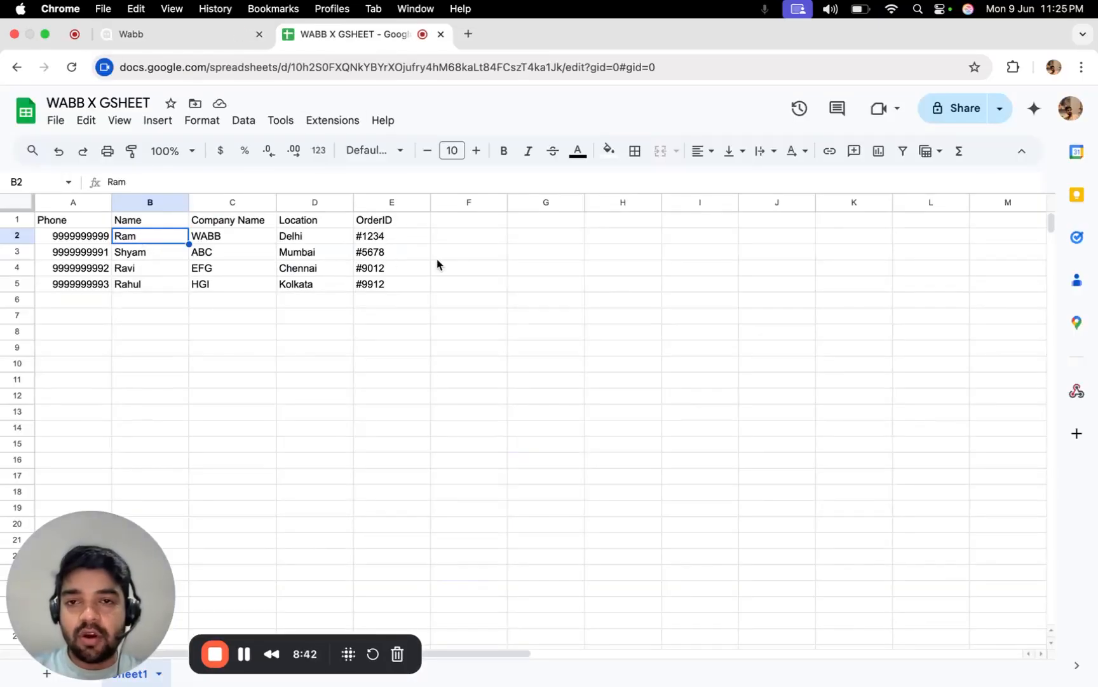
left_click(393, 240)
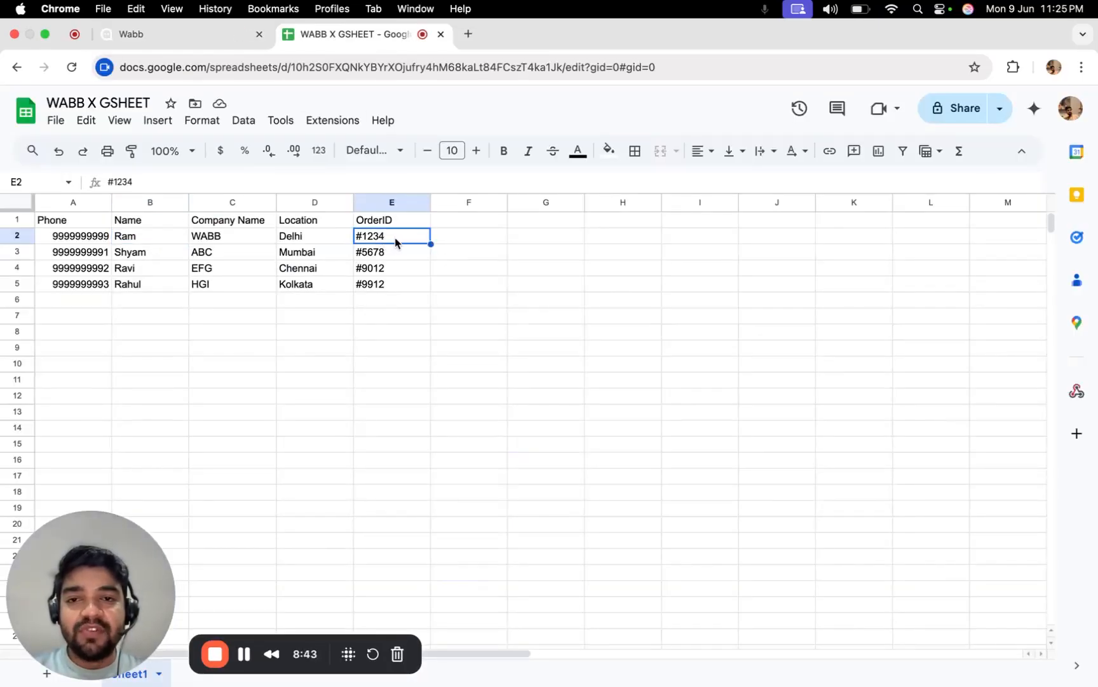
left_click(209, 37)
In the Gsheet test flow, switch the Google Sheets step's action to Insert a new row.
left_click(93, 349)
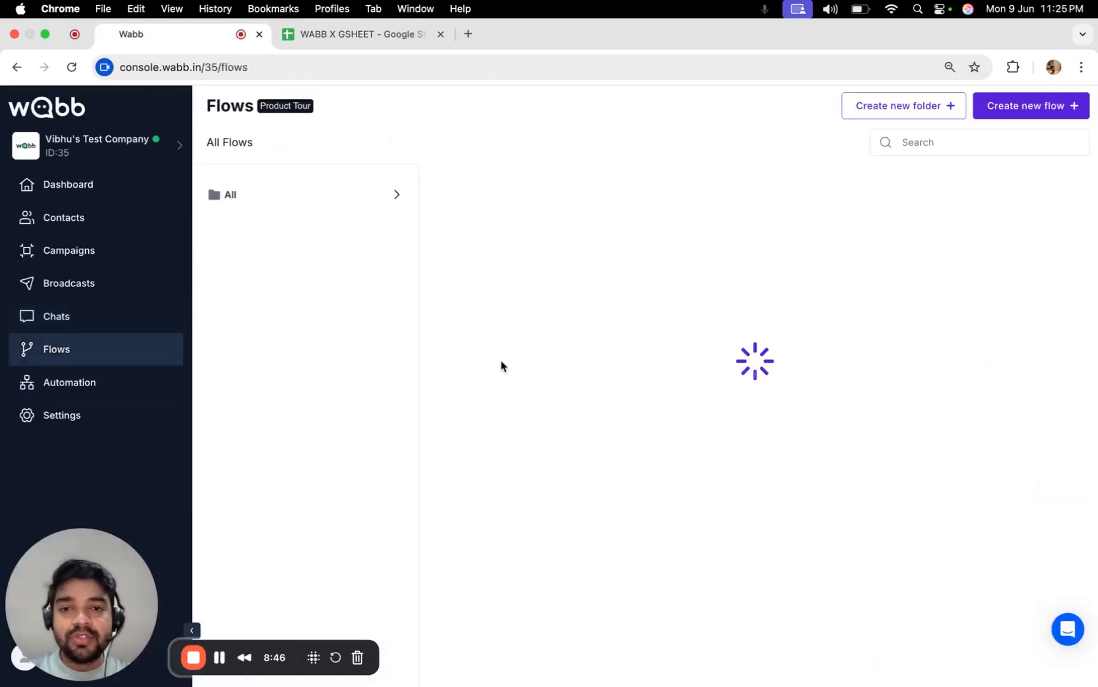
left_click(532, 513)
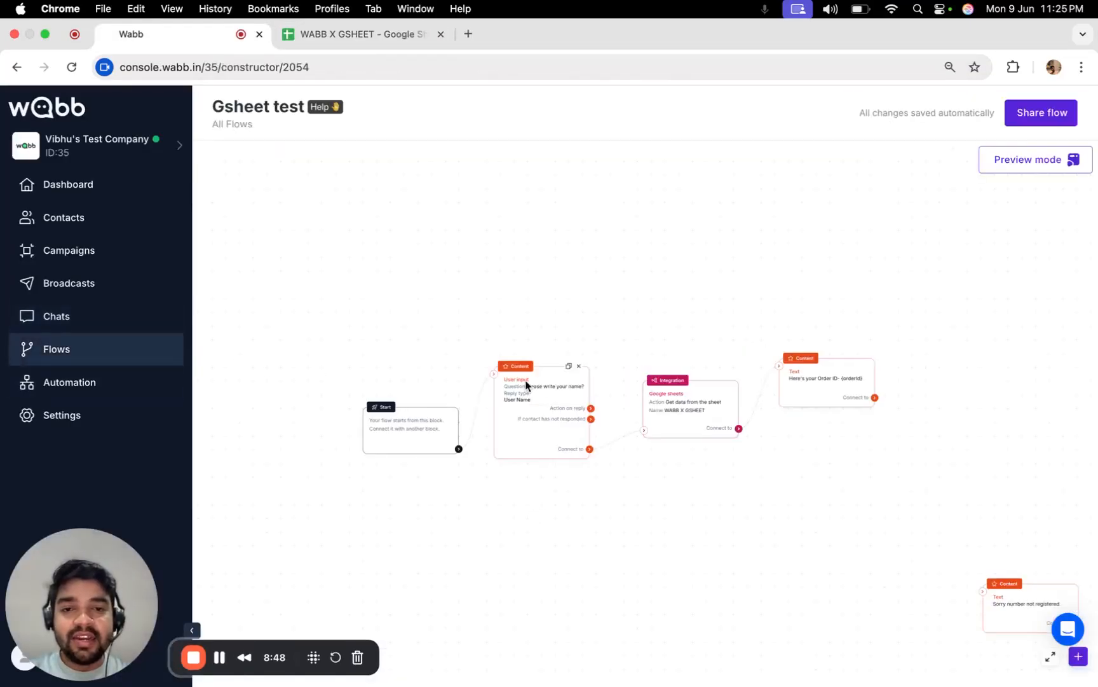
left_click(683, 412)
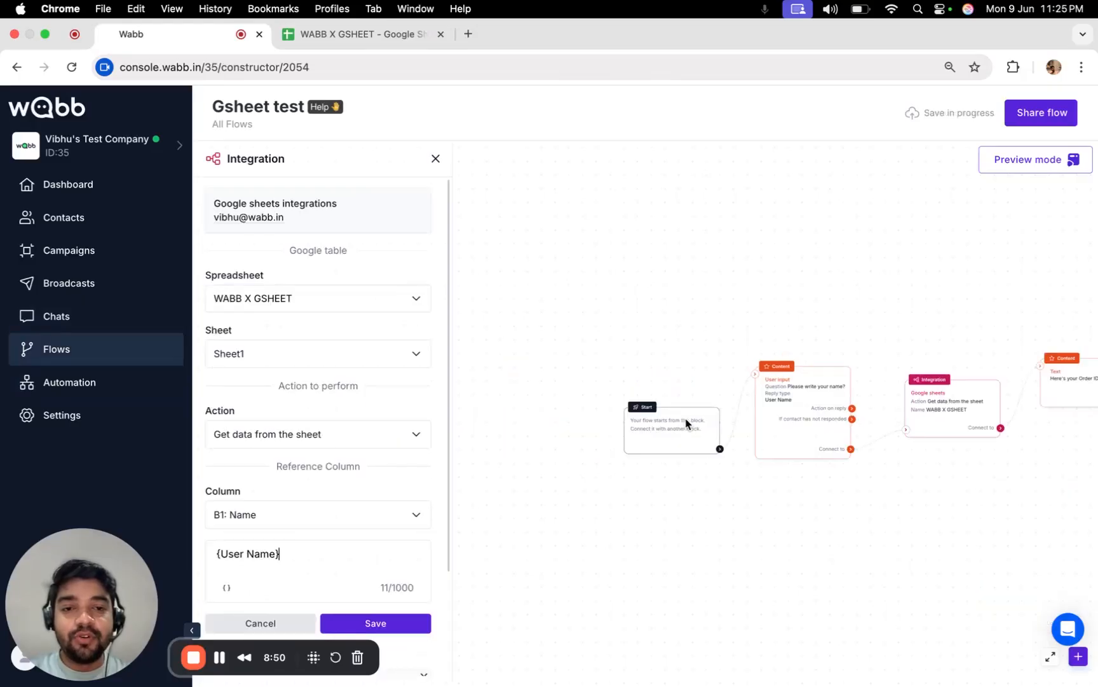
scroll(316, 434, "down", 1)
left_click(316, 432)
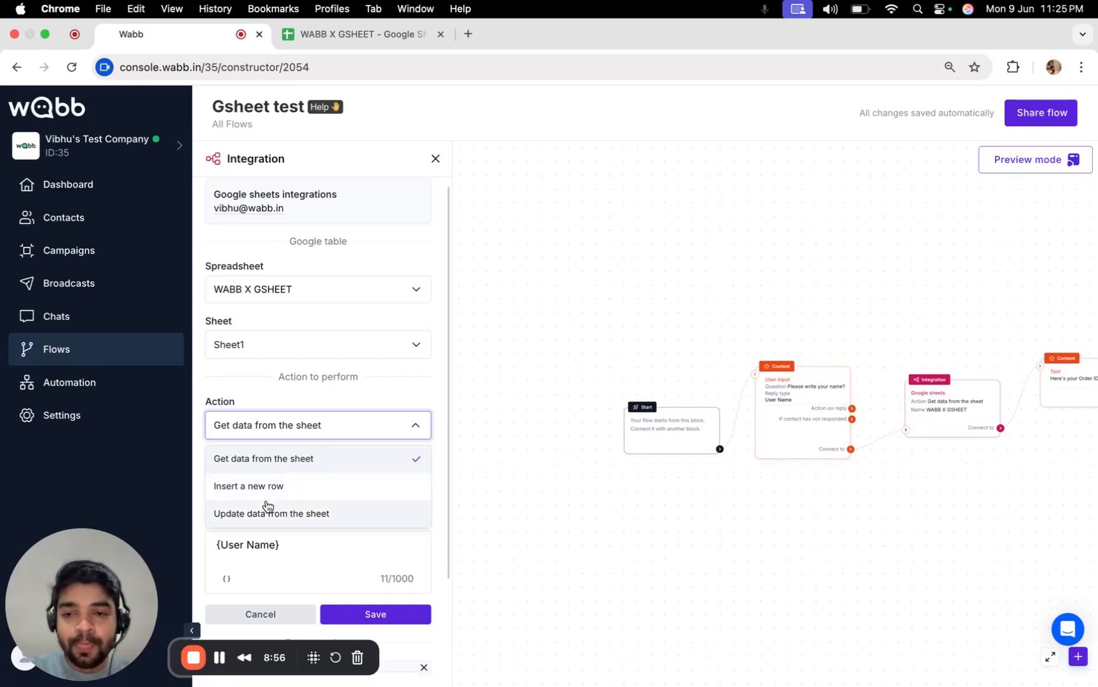
left_click(281, 487)
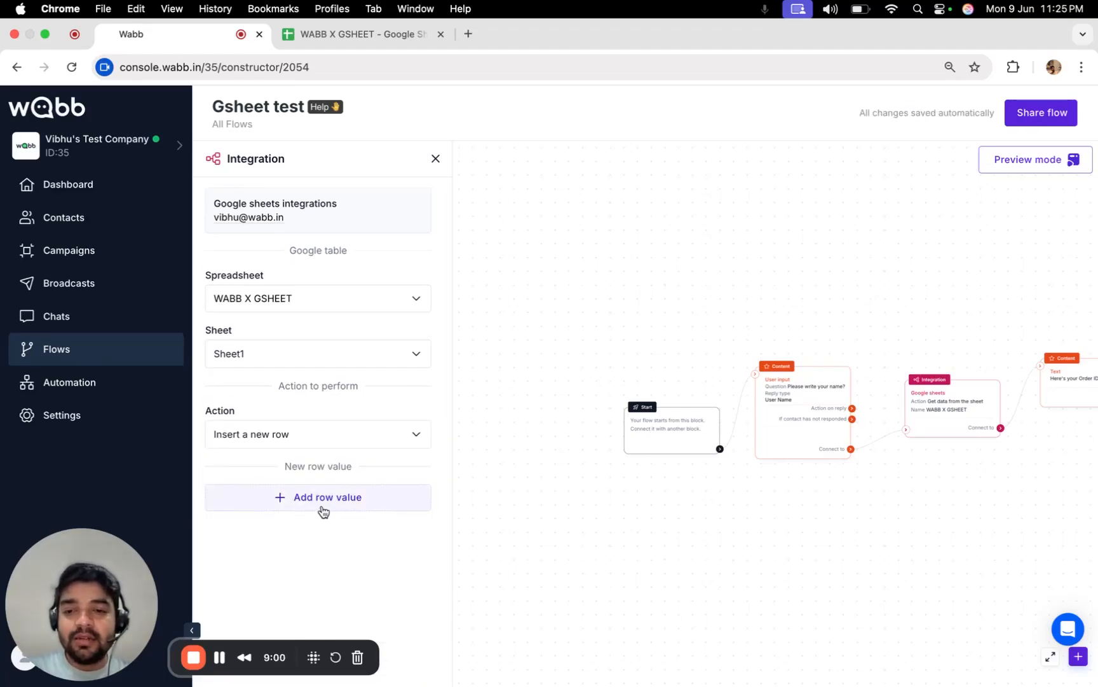
Add a row value mapping the A1: Phone column to the contact's {phone}, replacing the leftover {orderId}.
left_click_drag(286, 470, 361, 477)
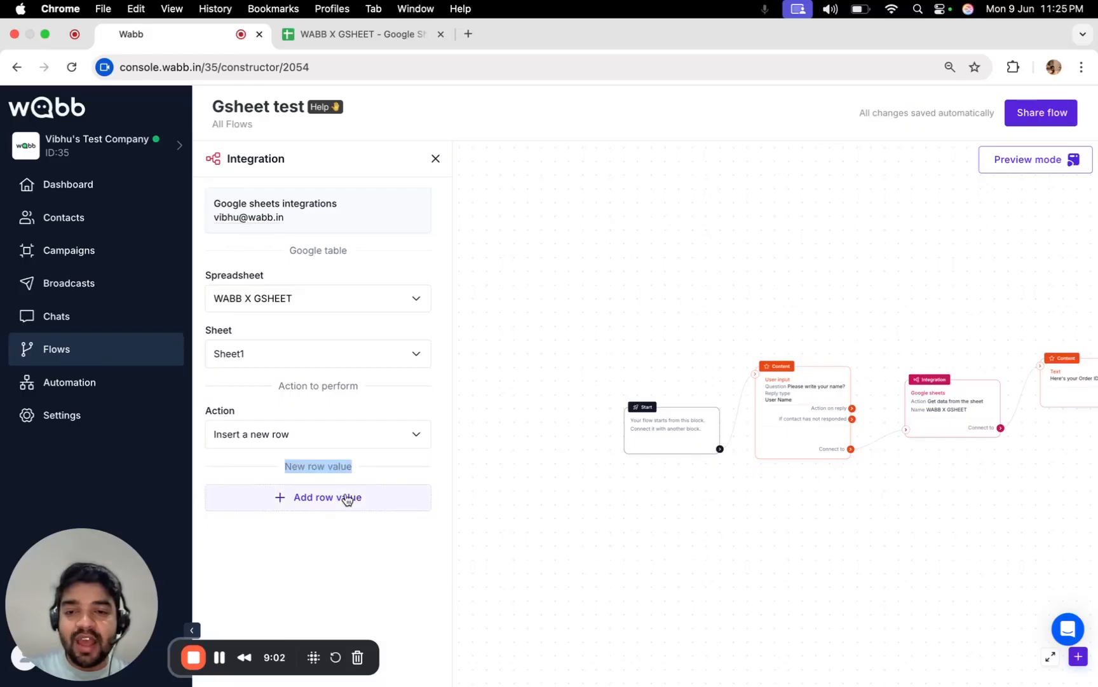
left_click(347, 499)
scroll(308, 511, "down", 1)
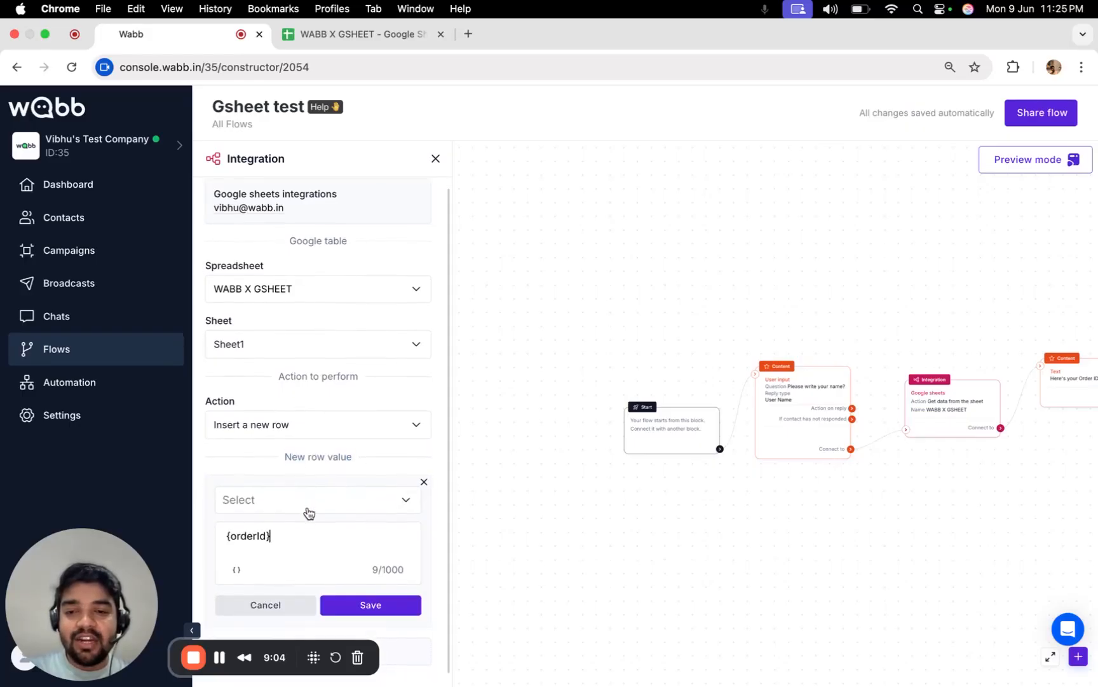
left_click(298, 506)
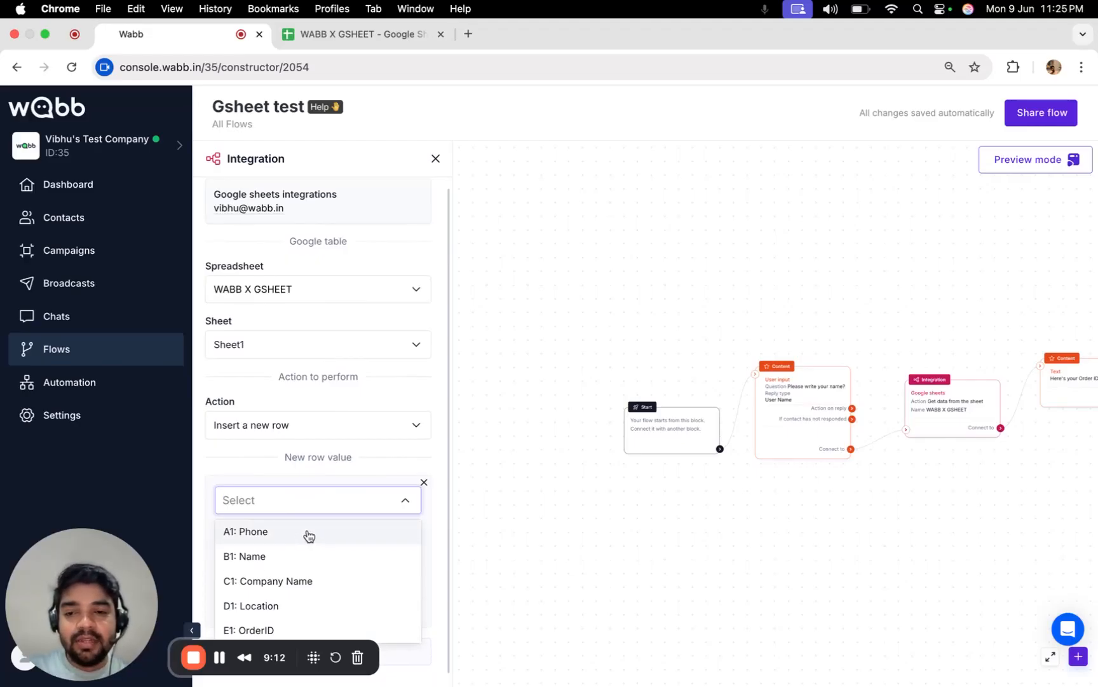
left_click(309, 536)
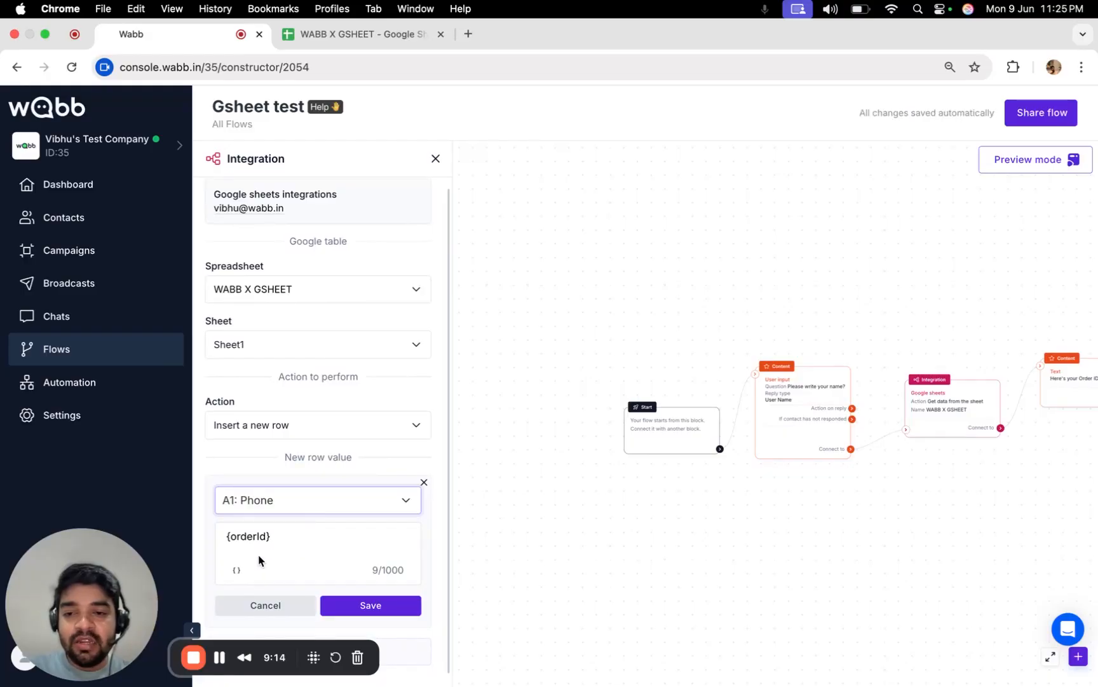
left_click(238, 570)
left_click(224, 563)
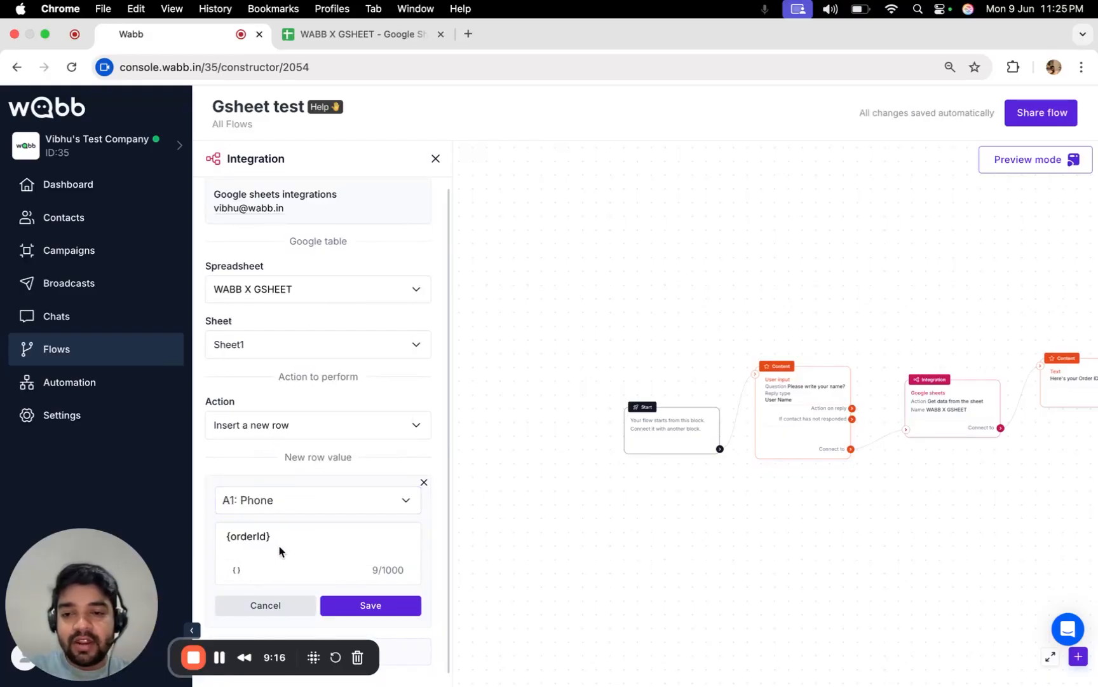
left_click_drag(279, 548, 212, 536)
key("BackSpace")
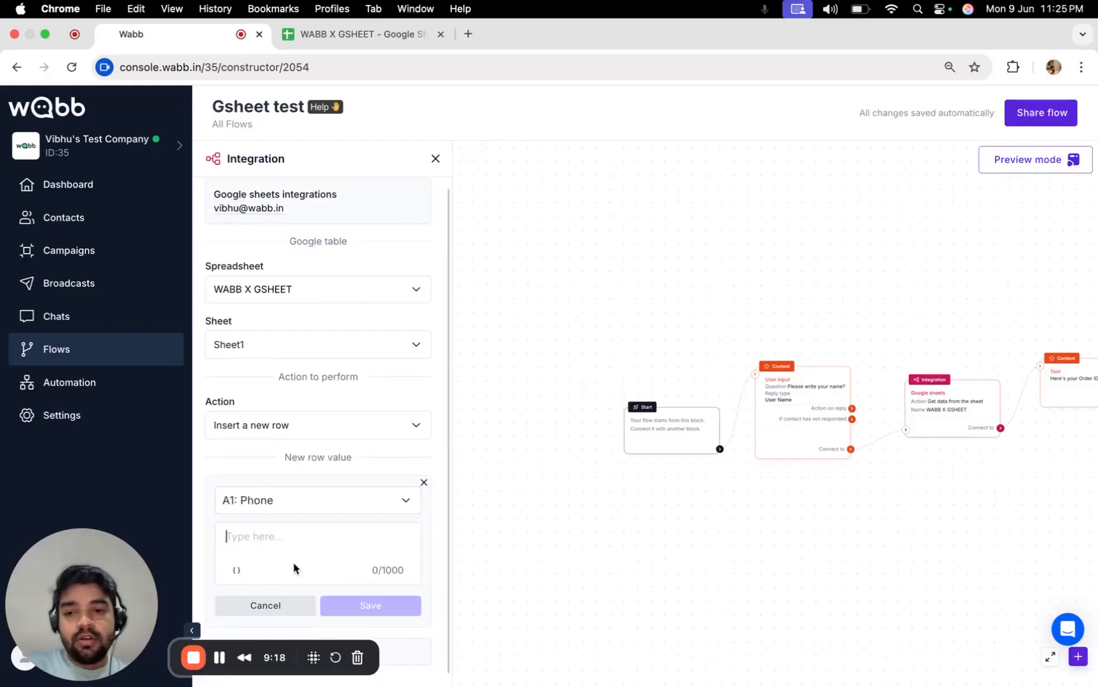
left_click(236, 570)
left_click(276, 452)
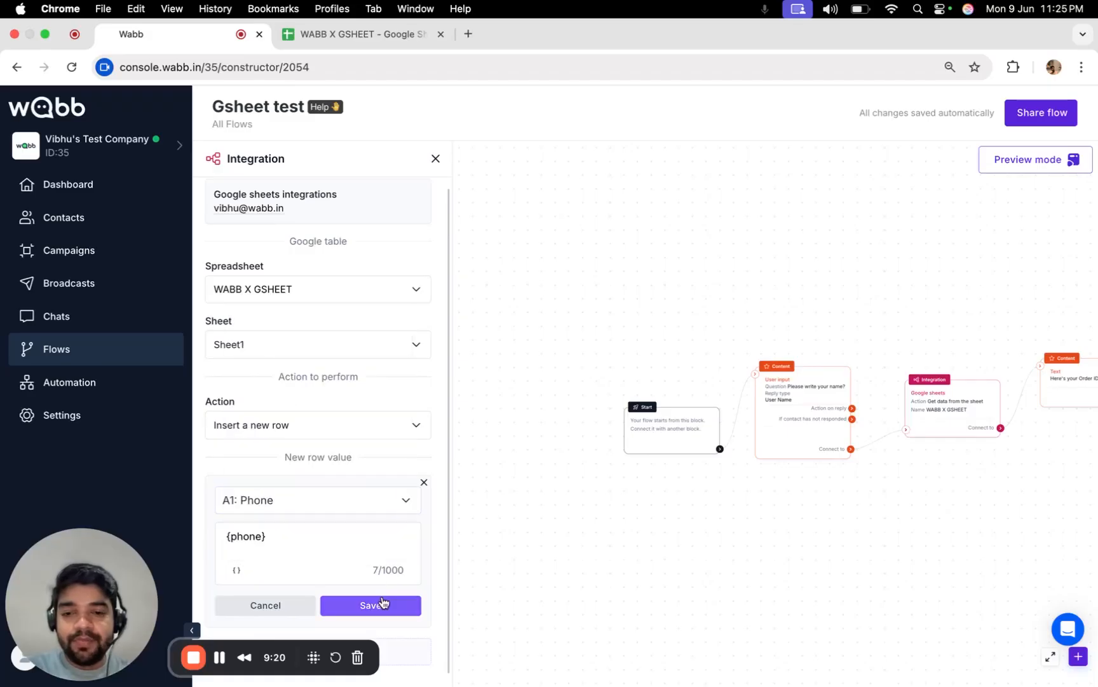
Add a second row value mapping B1: Name to the User Name field and save.
left_click_drag(144, 601, 144, 464)
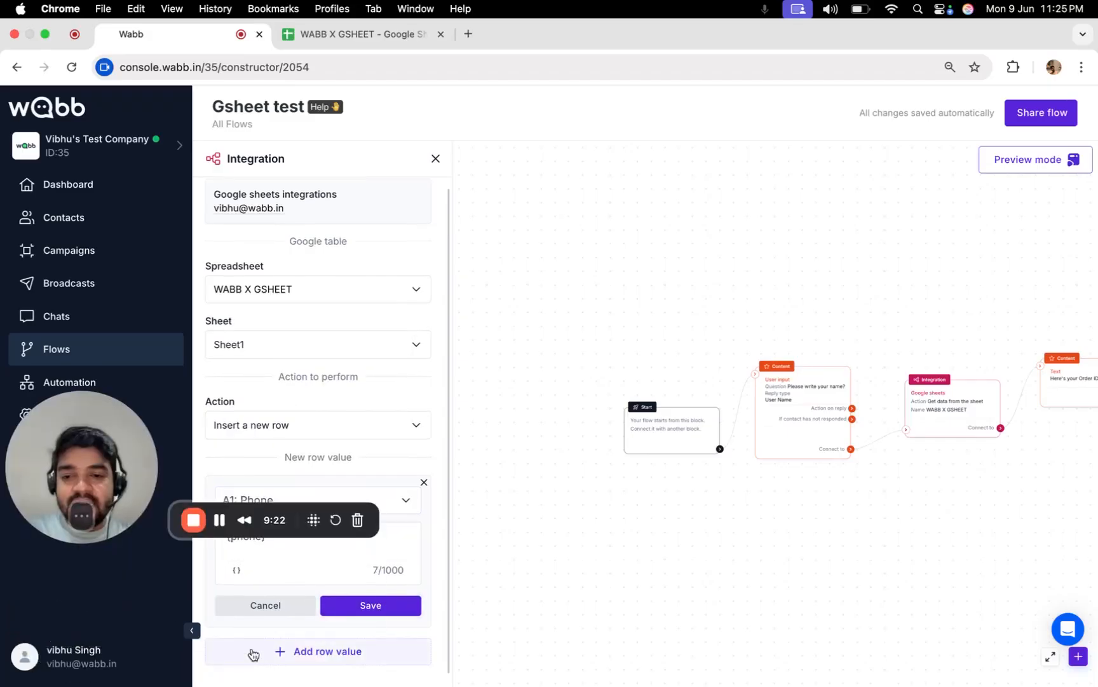
left_click(295, 653)
left_click_drag(73, 486, 614, 576)
scroll(303, 586, "down", 3)
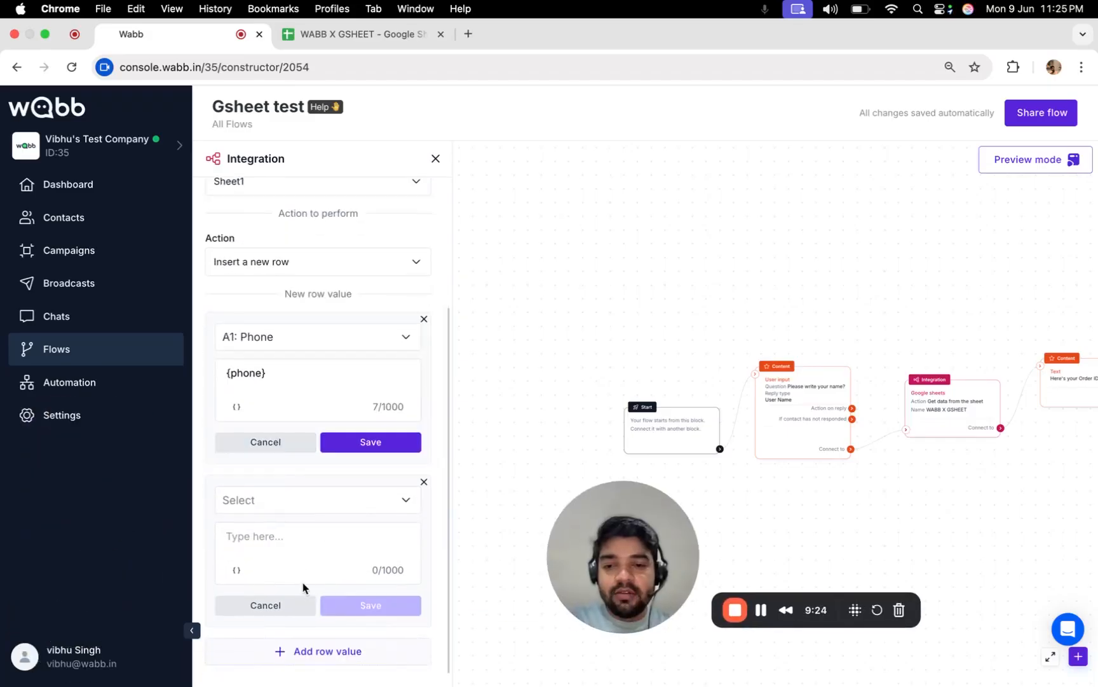
left_click(270, 496)
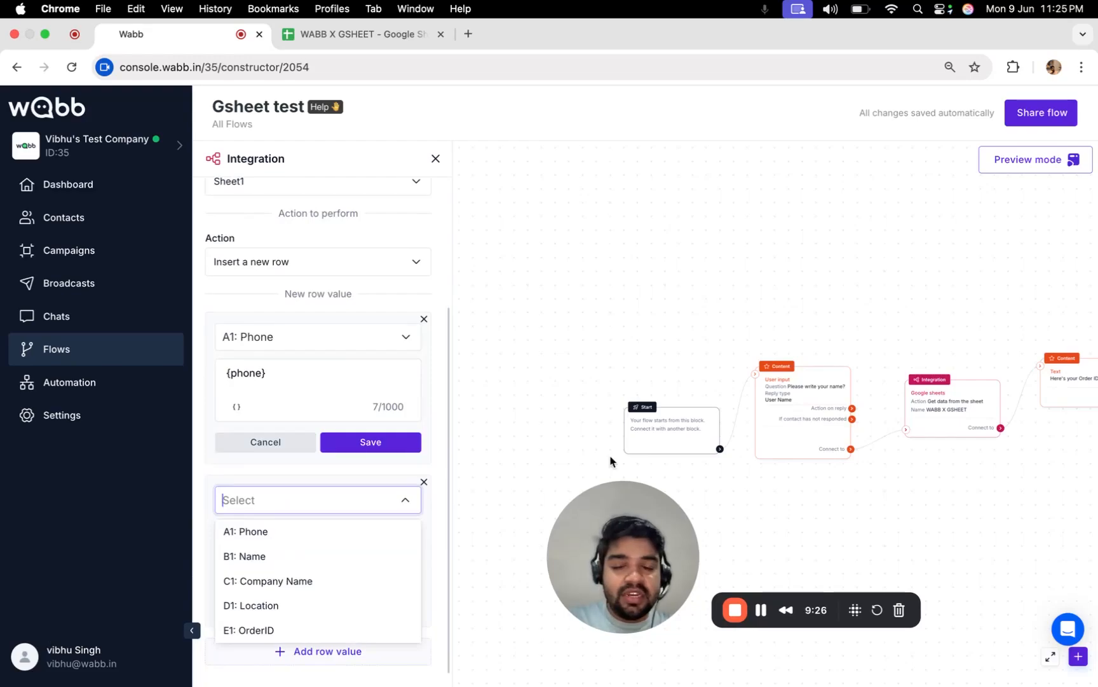
left_click(285, 556)
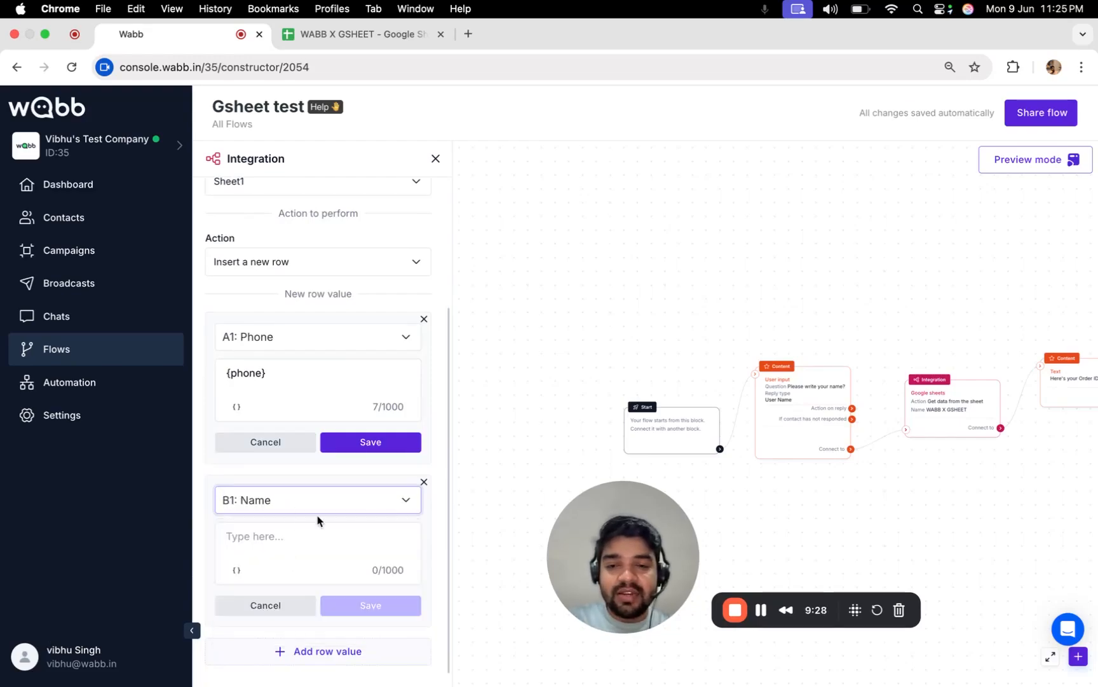
left_click(236, 570)
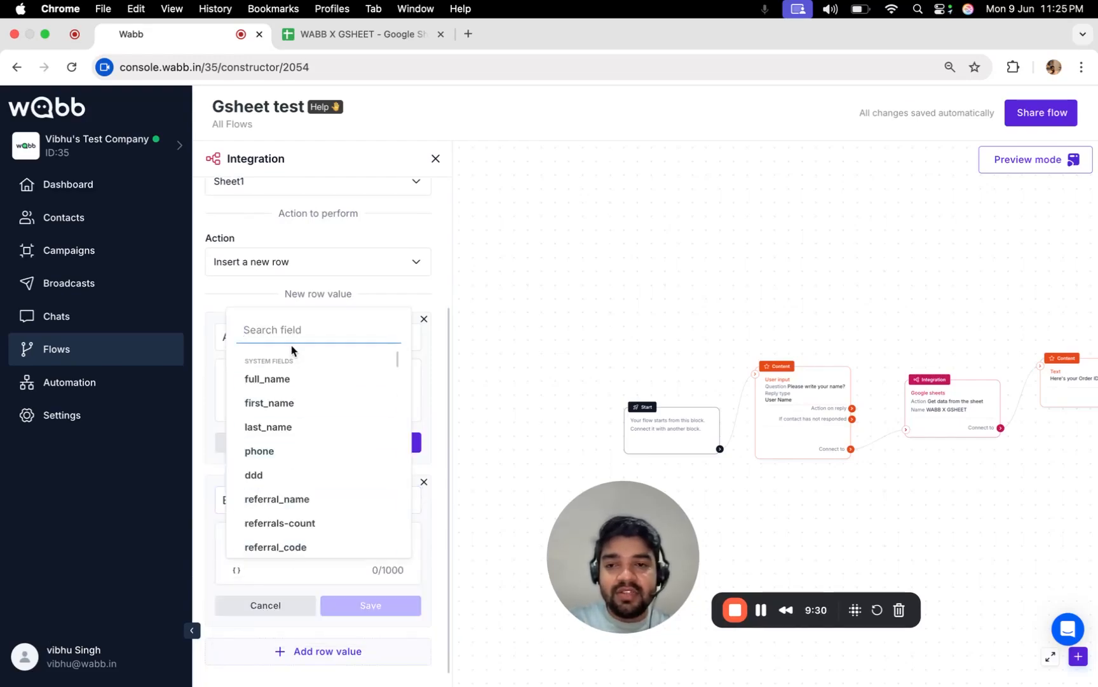
type("v")
key("BackSpace")
type("user")
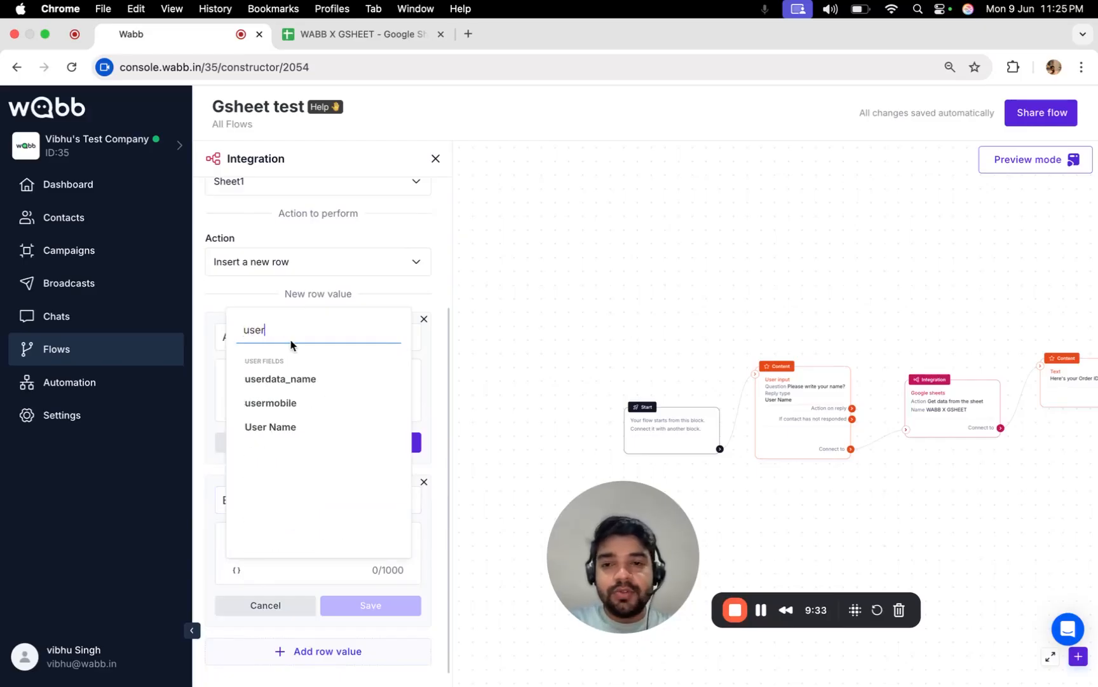
left_click(304, 435)
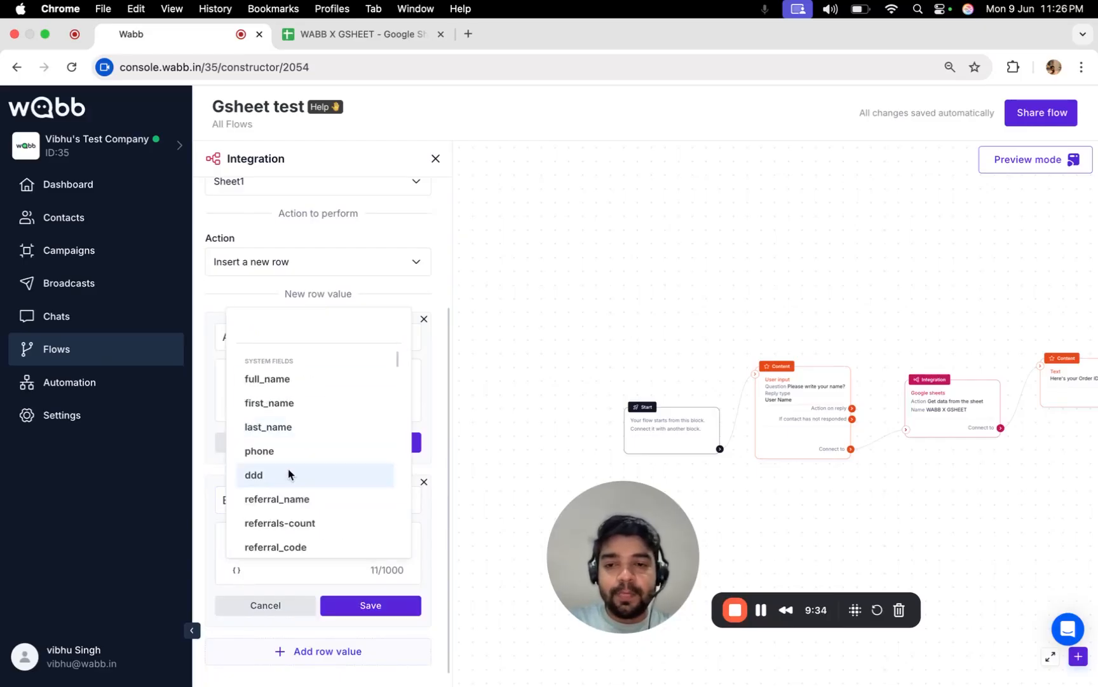
left_click(377, 604)
left_click(380, 608)
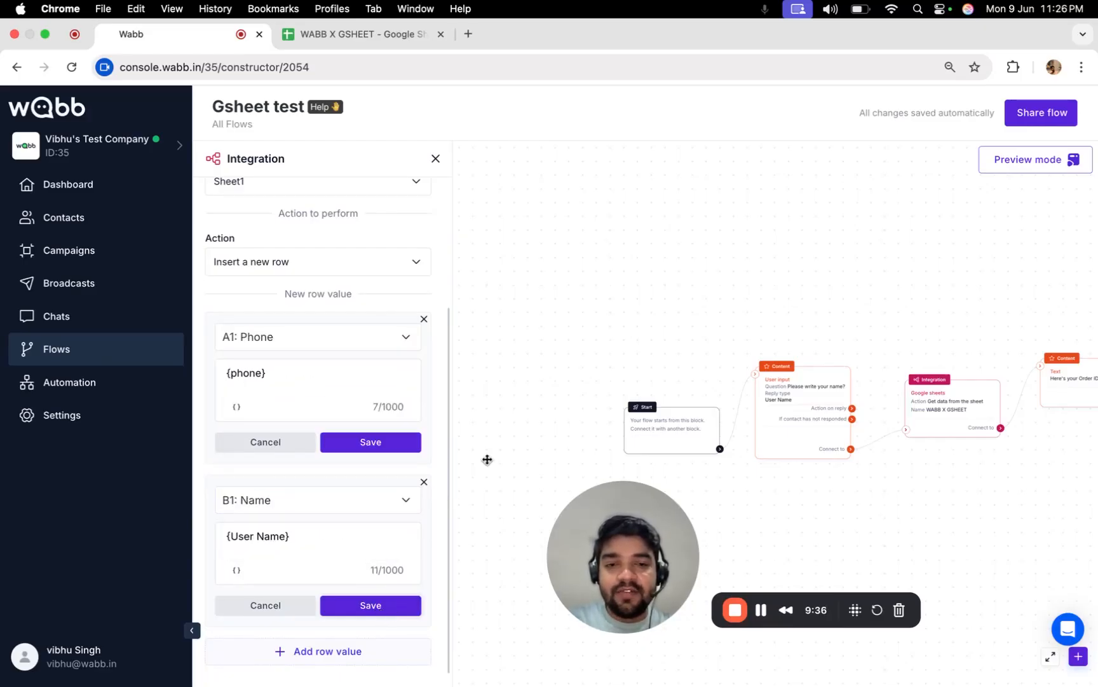
scroll(341, 320, "up", 1)
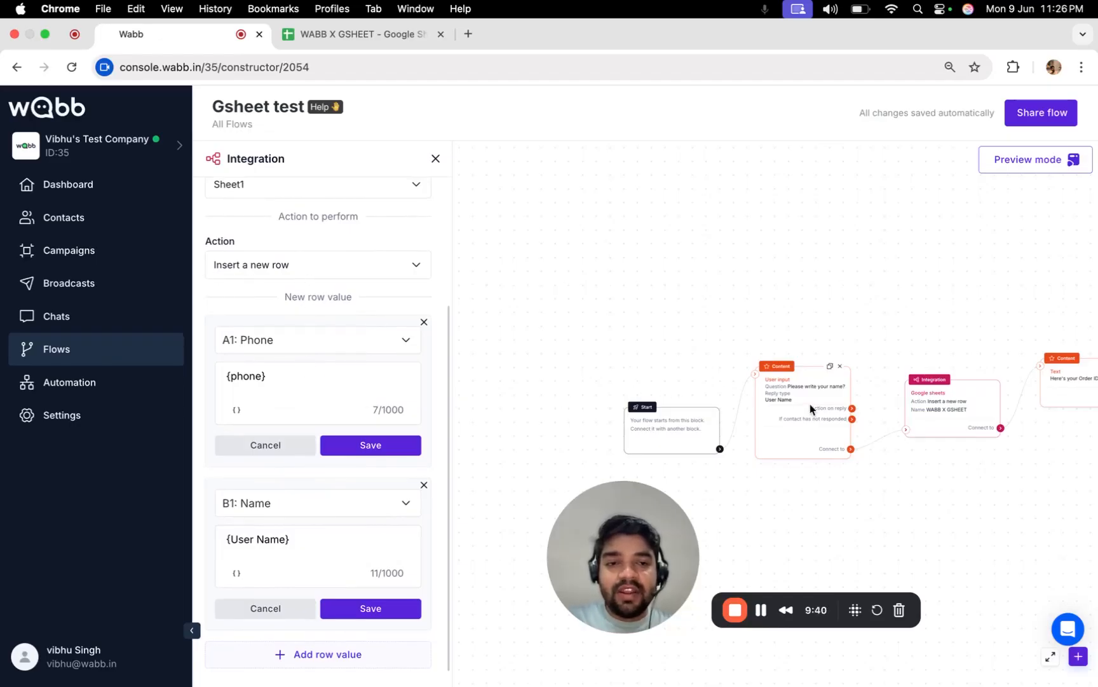
scroll(810, 403, "up", 3)
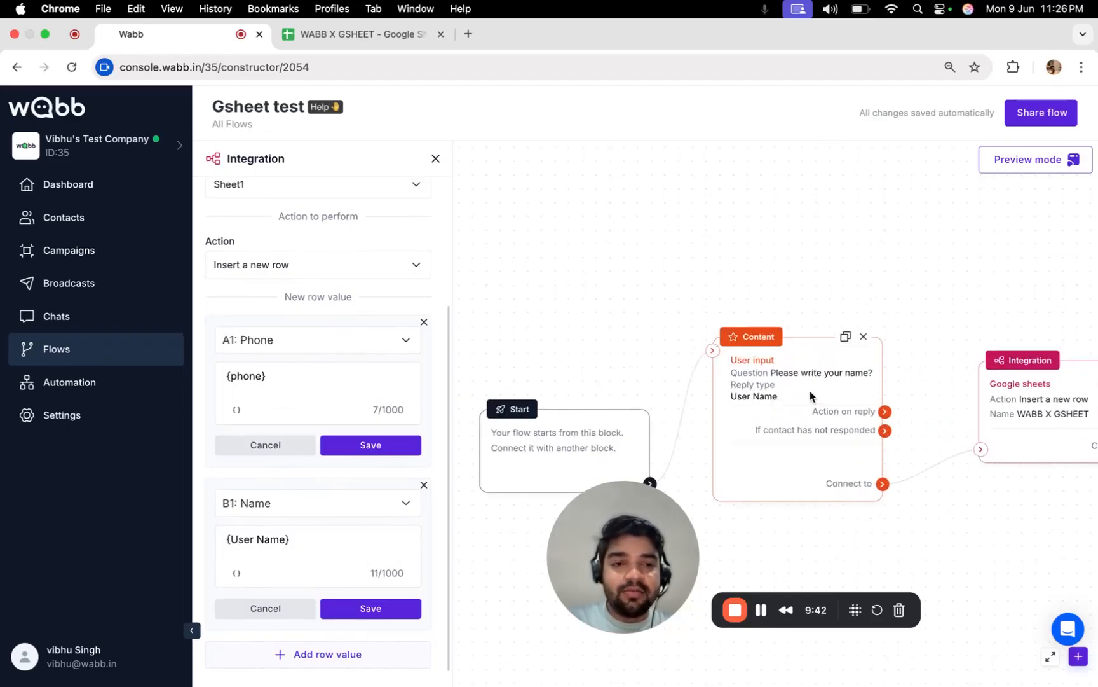
Run the Gsheet test flow on the test contact's chat from its Run flow menu.
left_click(348, 35)
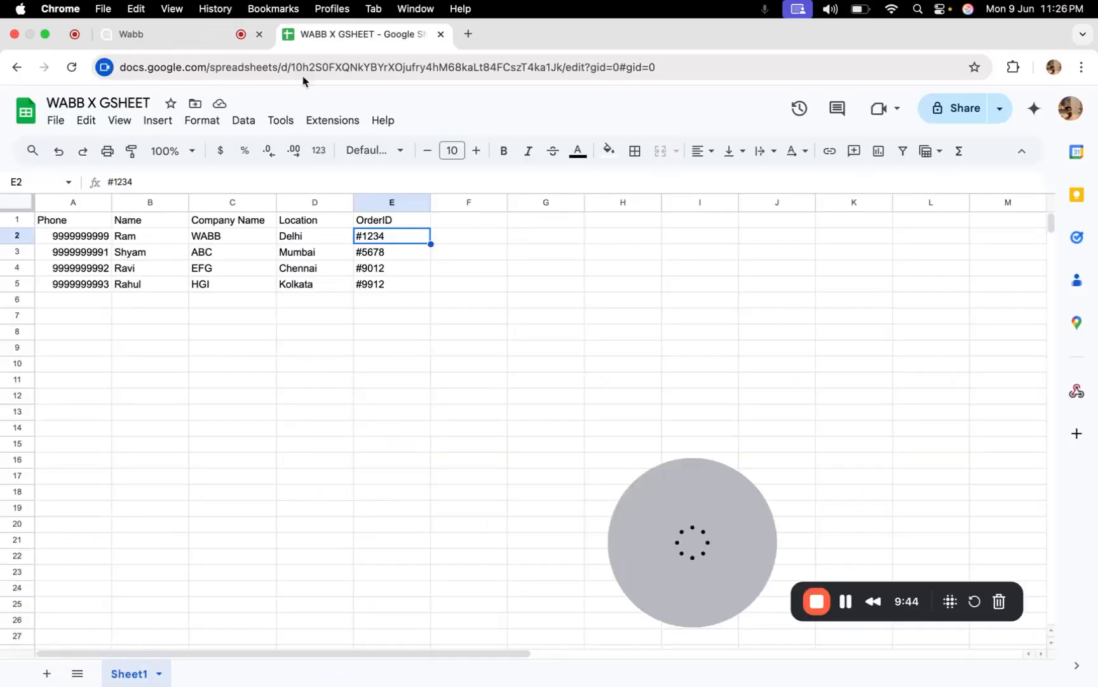
left_click(192, 35)
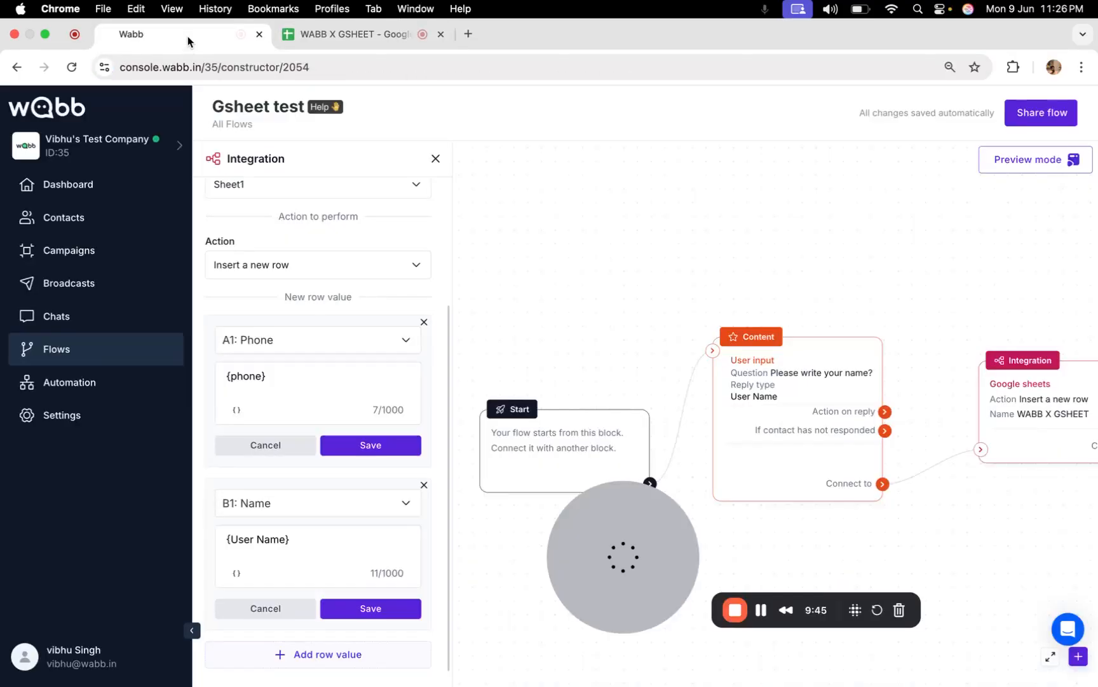
left_click(96, 314)
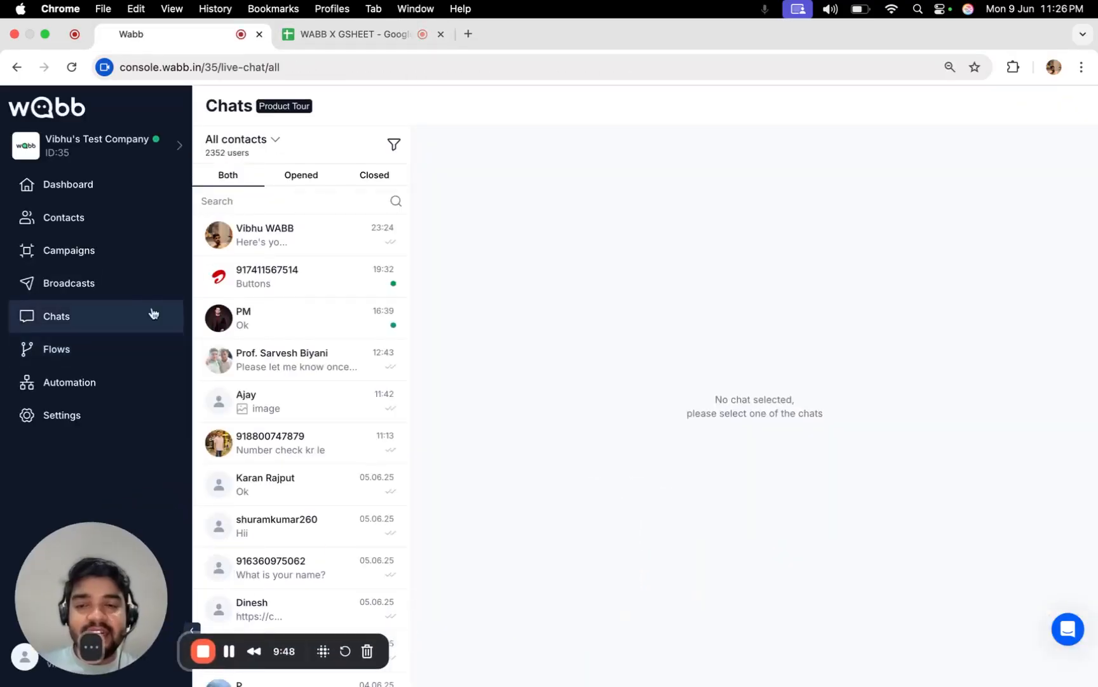
left_click(287, 233)
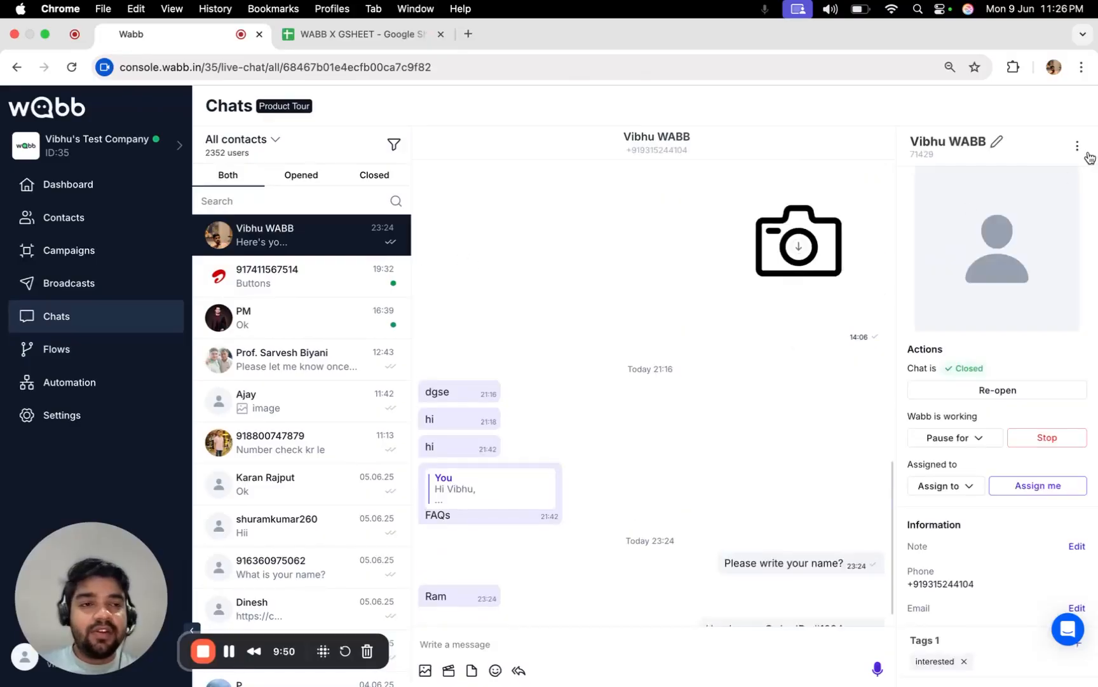
left_click(1078, 148)
left_click(1070, 176)
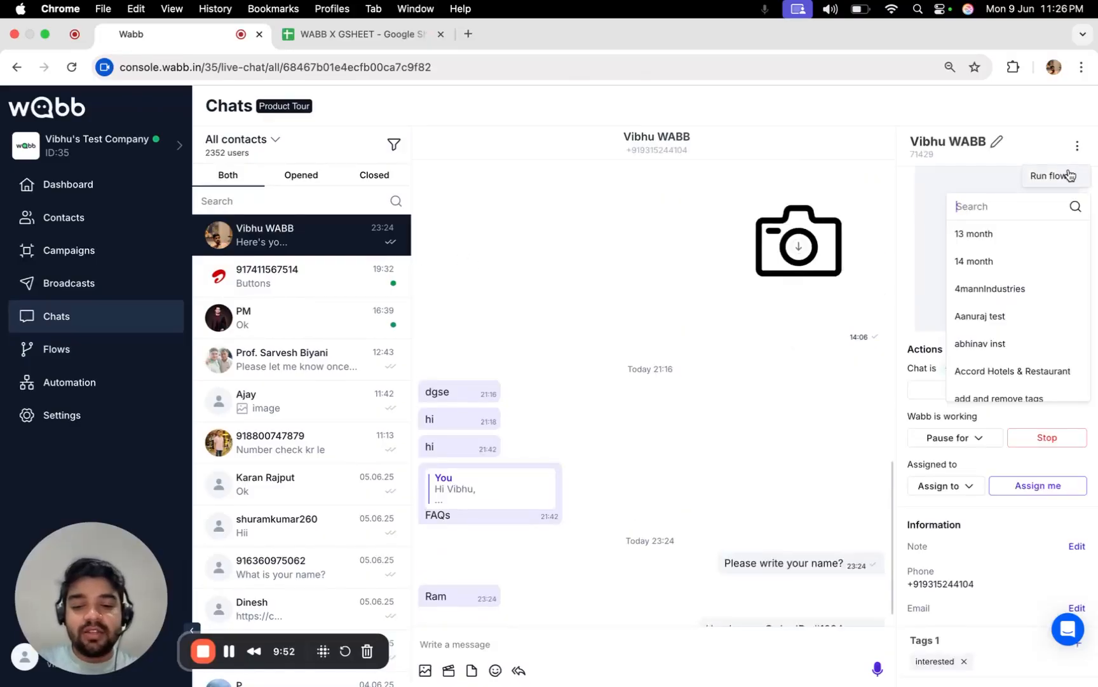
type("gs")
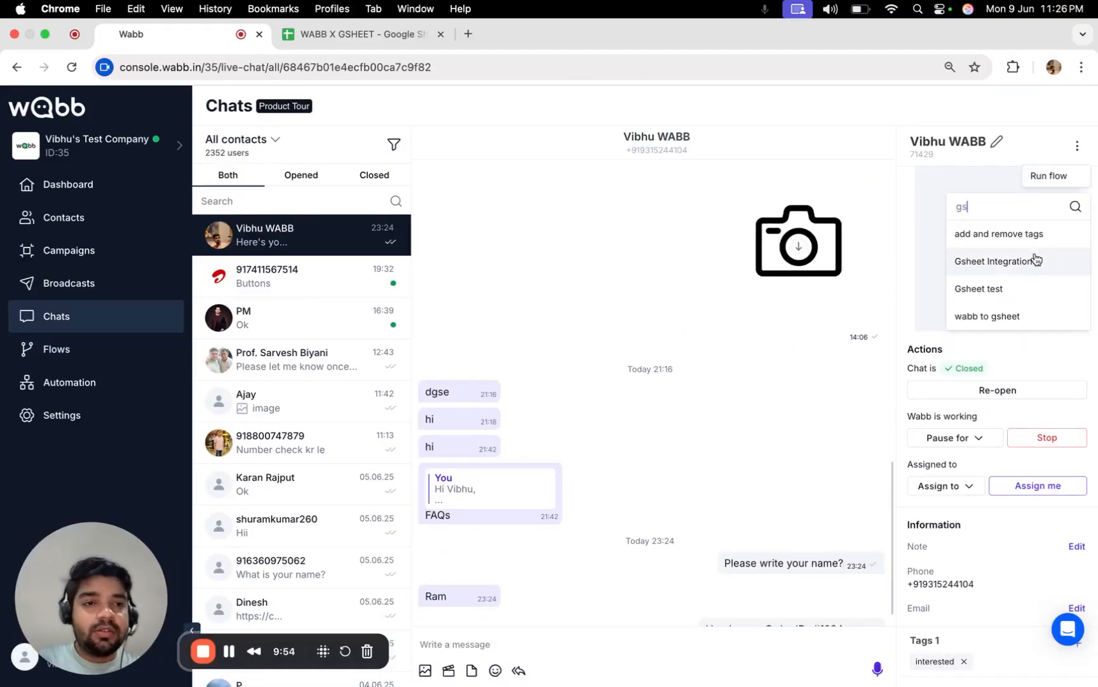
left_click(1032, 292)
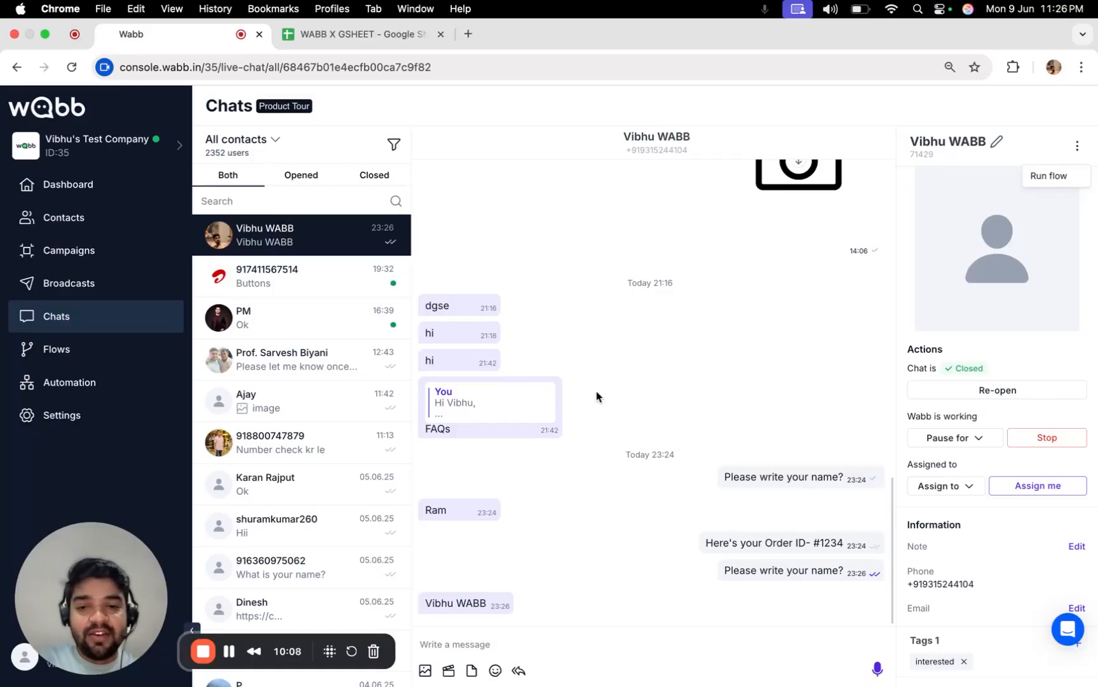
Inspect the new row 6 phone in A6 and name in B6 in the spreadsheet.
left_click(334, 35)
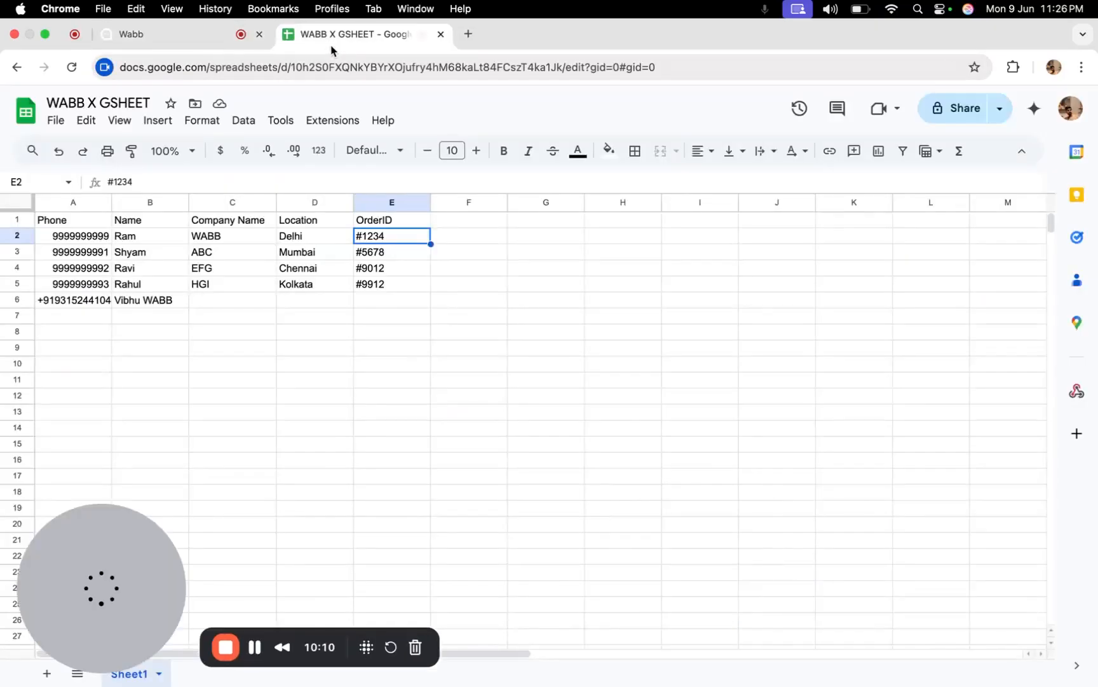
left_click(70, 304)
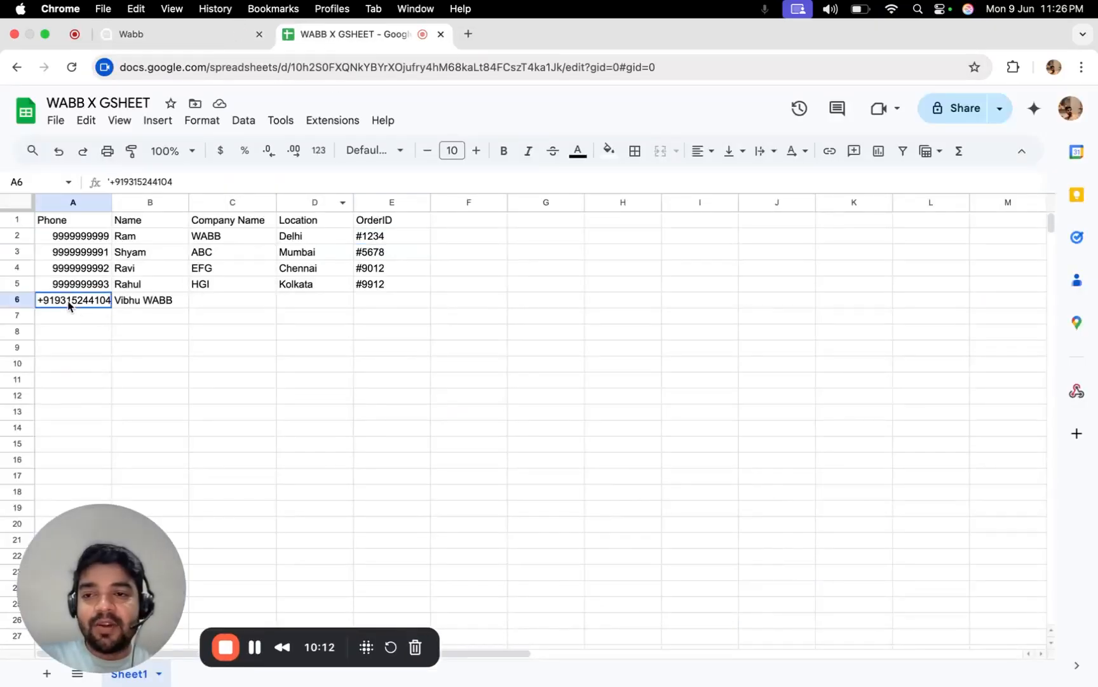
left_click(85, 202)
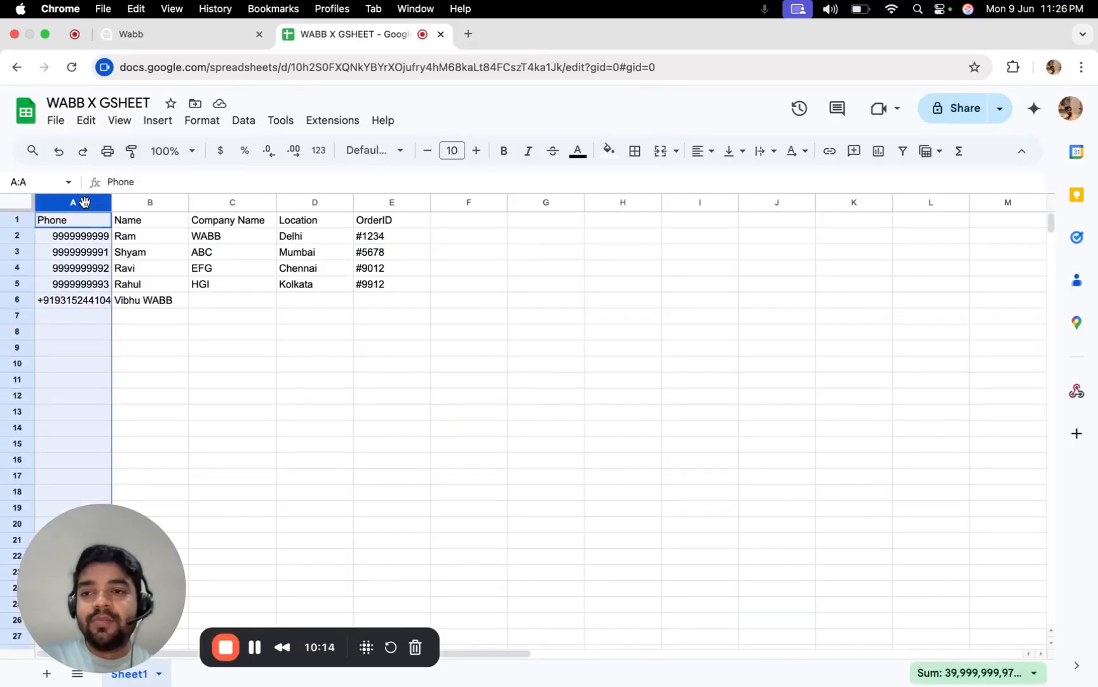
left_click(158, 307)
left_click(153, 205)
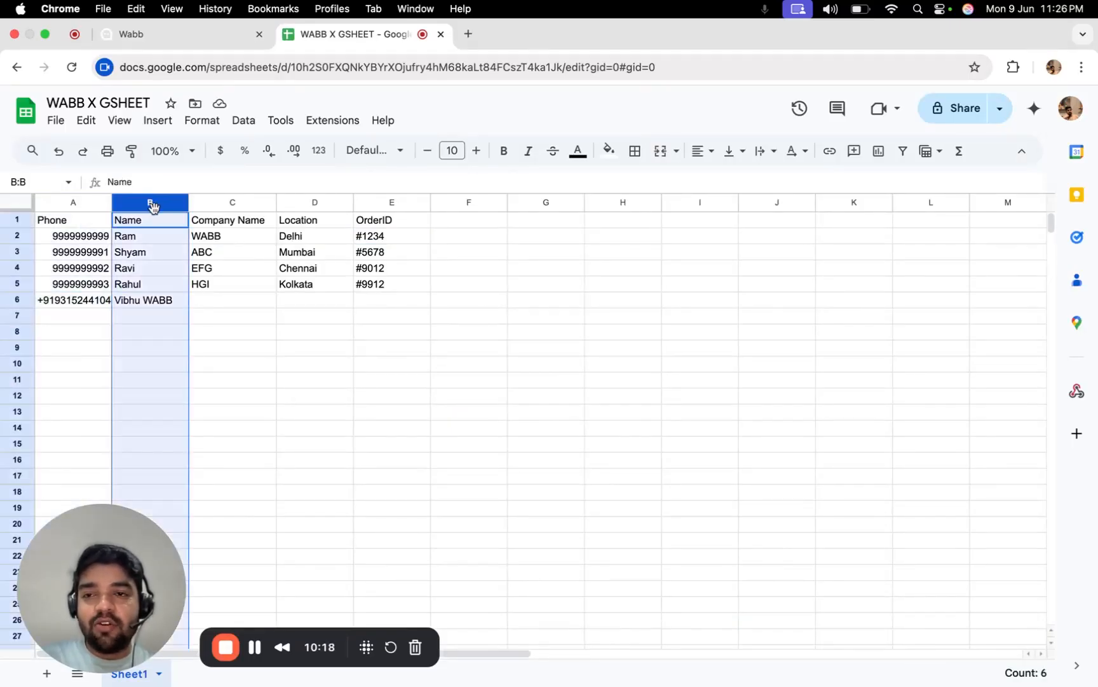
left_click(101, 304)
left_click(138, 301)
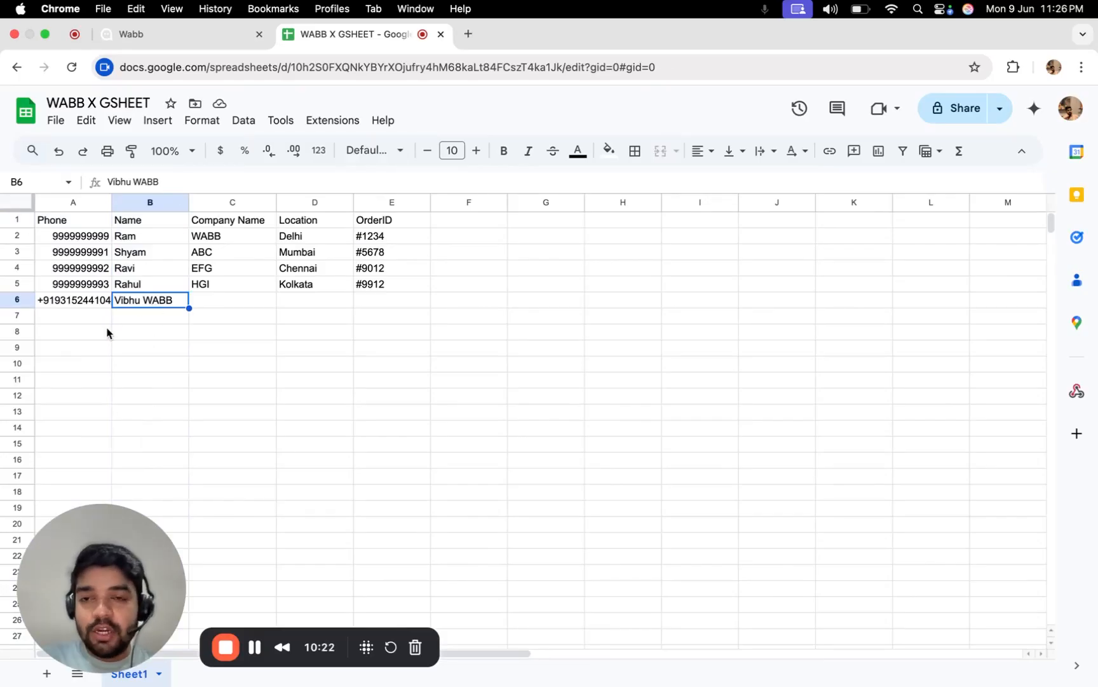
Open the Gsheet test flow's Google Sheets integration settings.
left_click(148, 40)
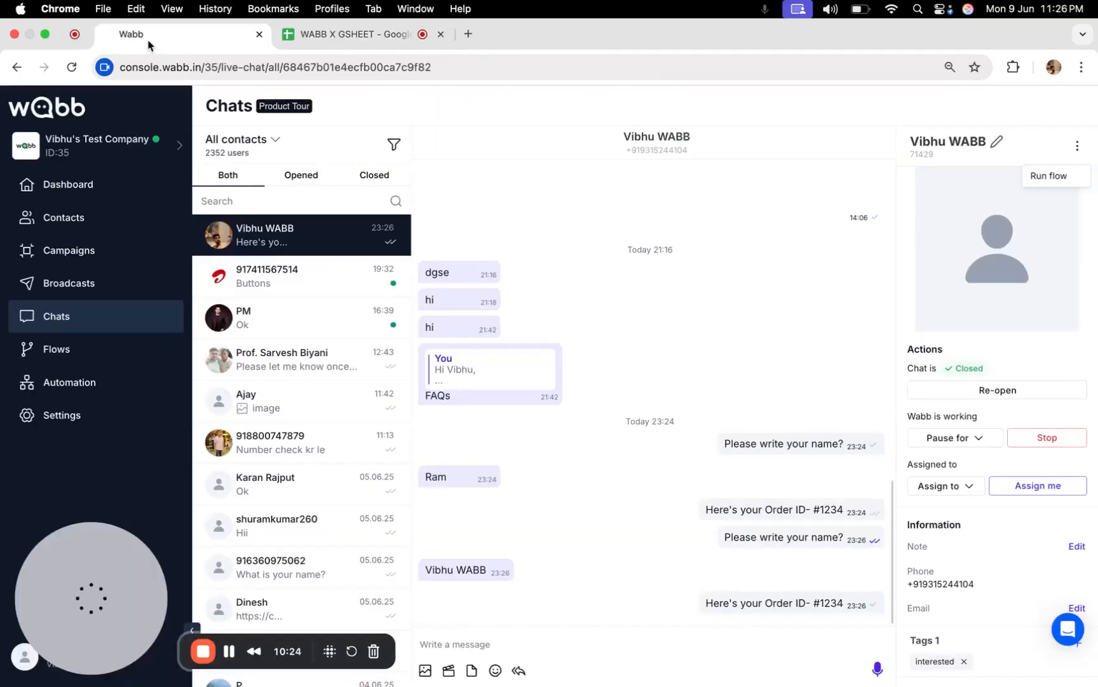
left_click(135, 351)
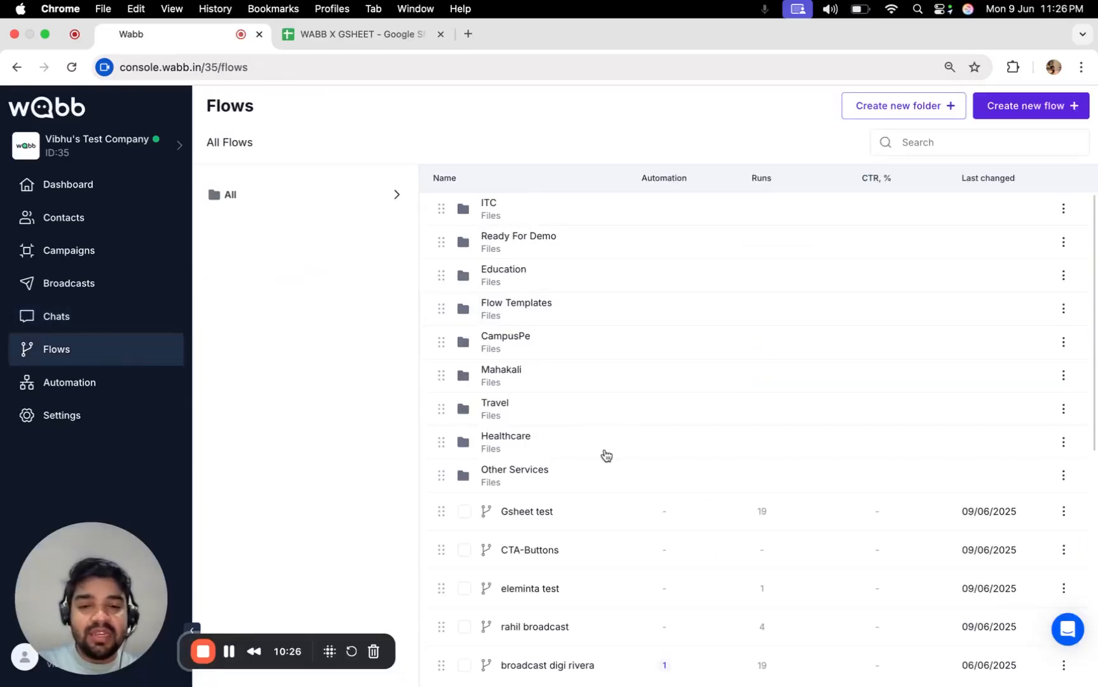
left_click(532, 512)
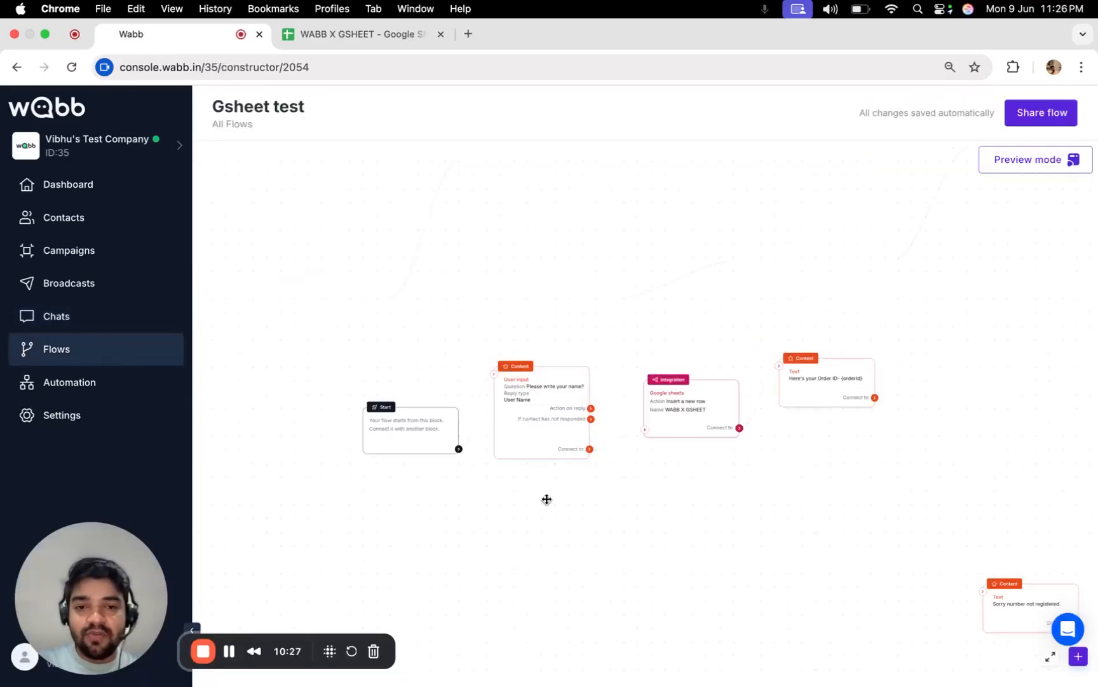
left_click(664, 413)
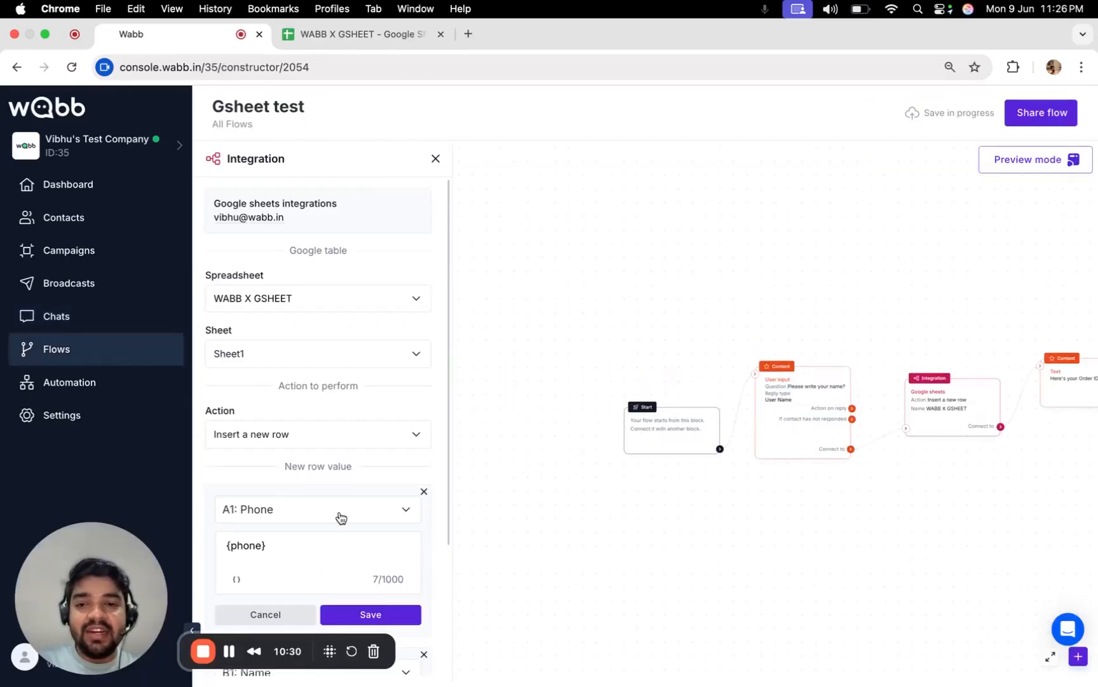
scroll(314, 508, "down", 3)
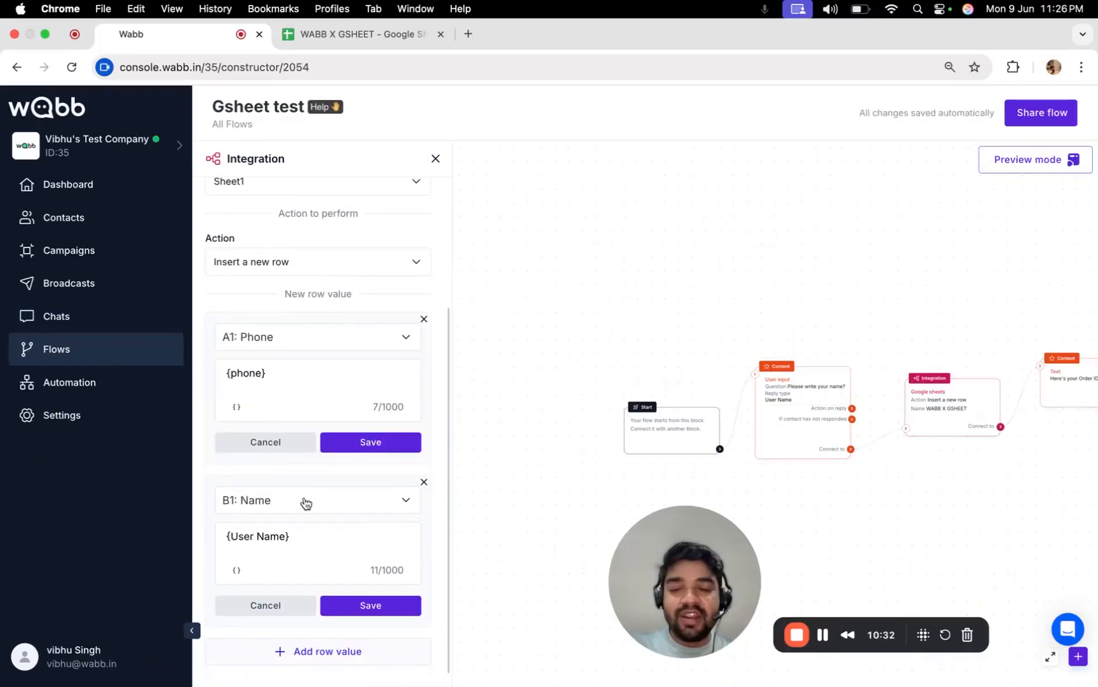
Compare the sheet's Company Name and Location columns, then add three empty row-value entries.
left_click(356, 33)
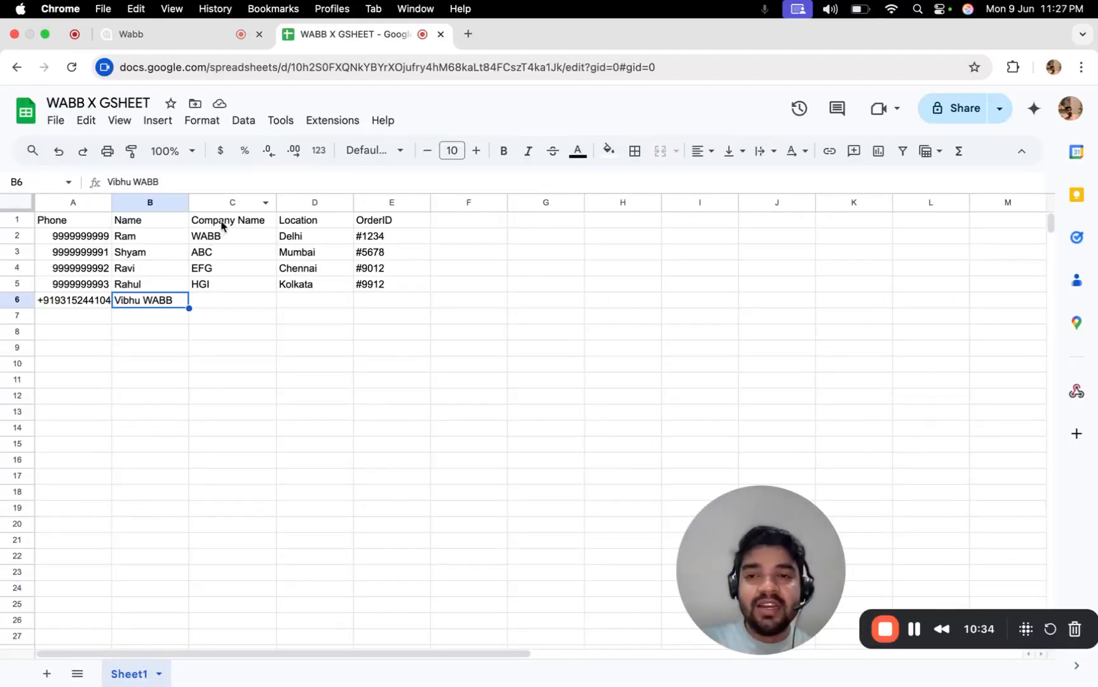
left_click_drag(222, 225, 235, 286)
left_click_drag(295, 223, 311, 300)
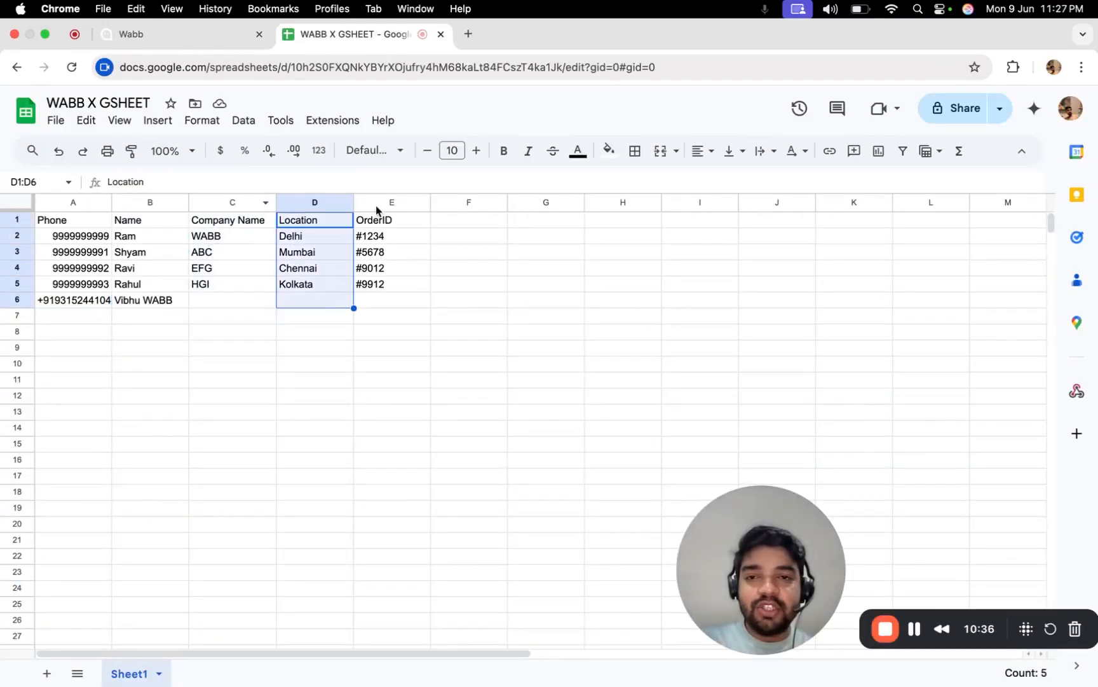
left_click(147, 35)
left_click(327, 660)
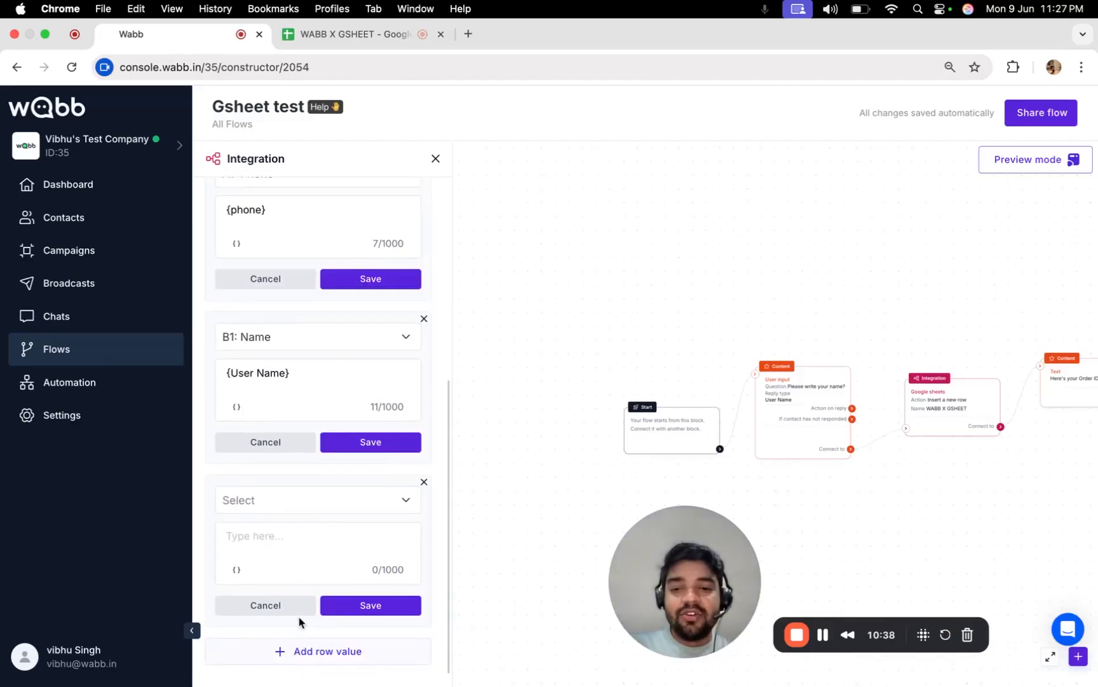
left_click(304, 651)
left_click(321, 651)
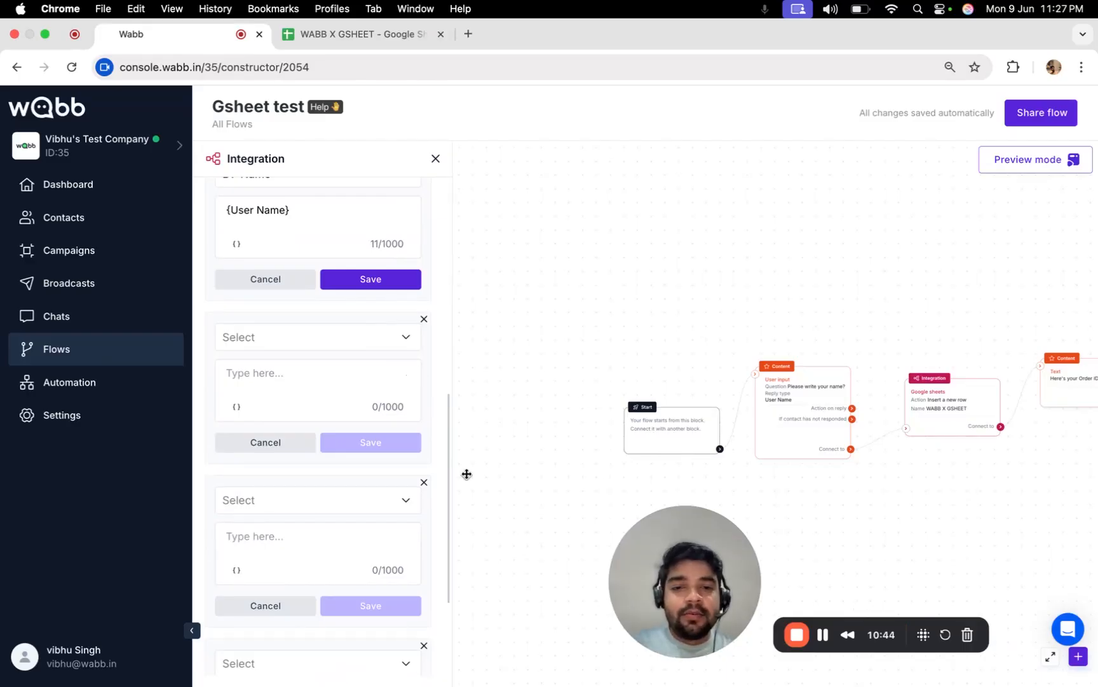
scroll(306, 426, "up", 10)
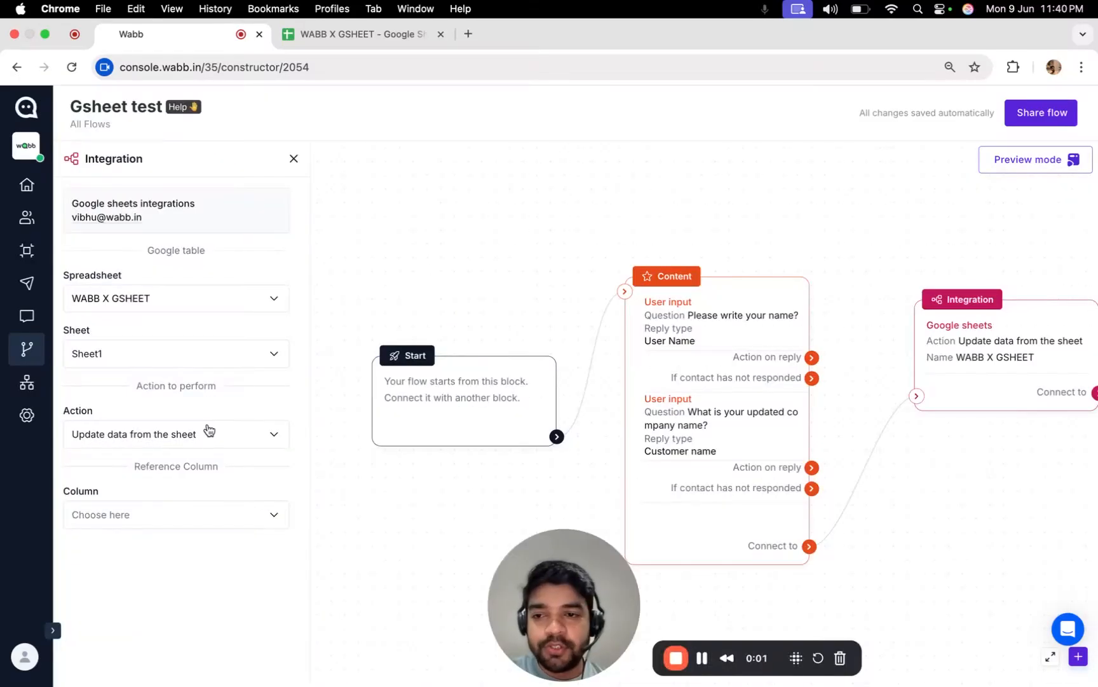
Check the sheet action list, then switch to the WABB X GSHEET spreadsheet's customer rows.
left_click(208, 431)
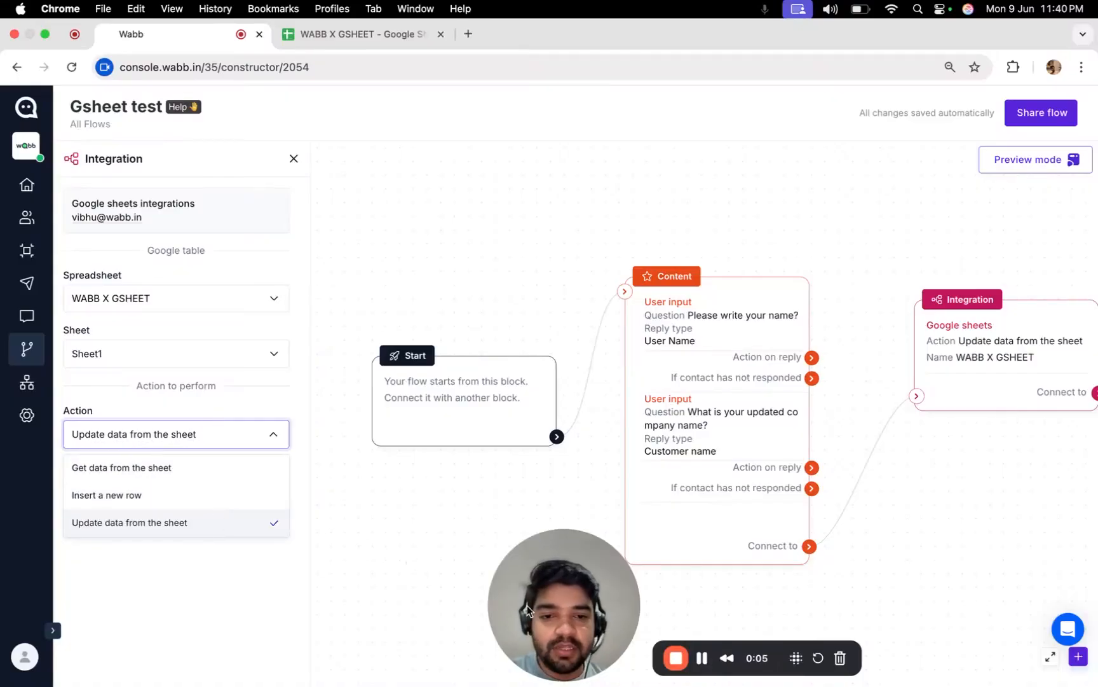
left_click_drag(527, 612, 894, 611)
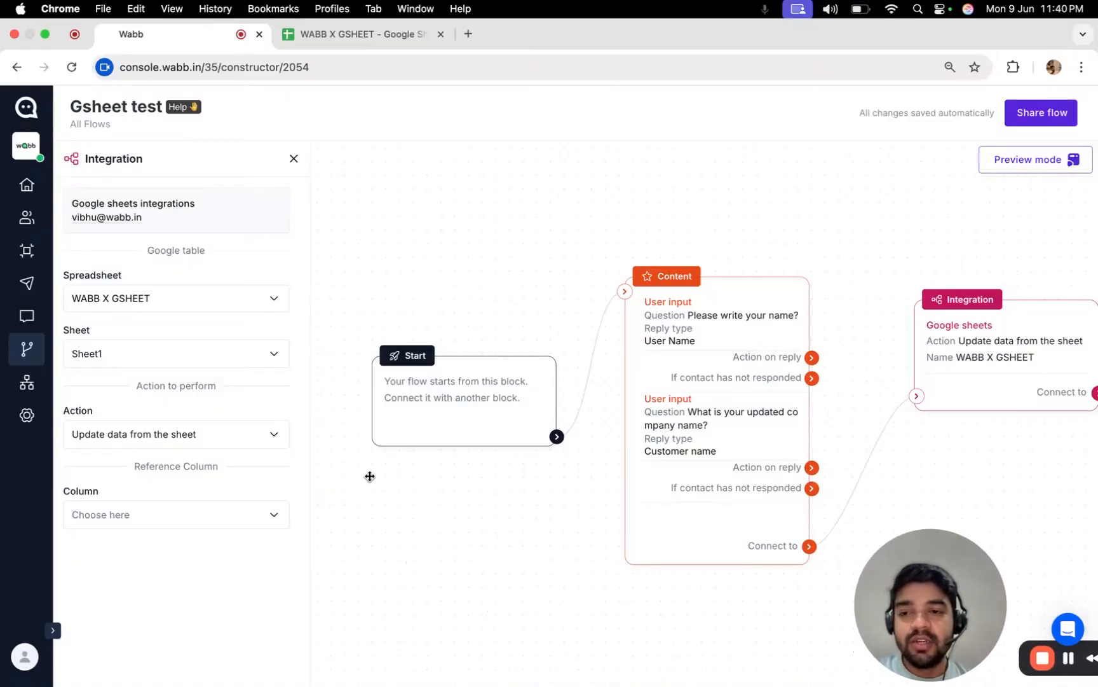
left_click(336, 38)
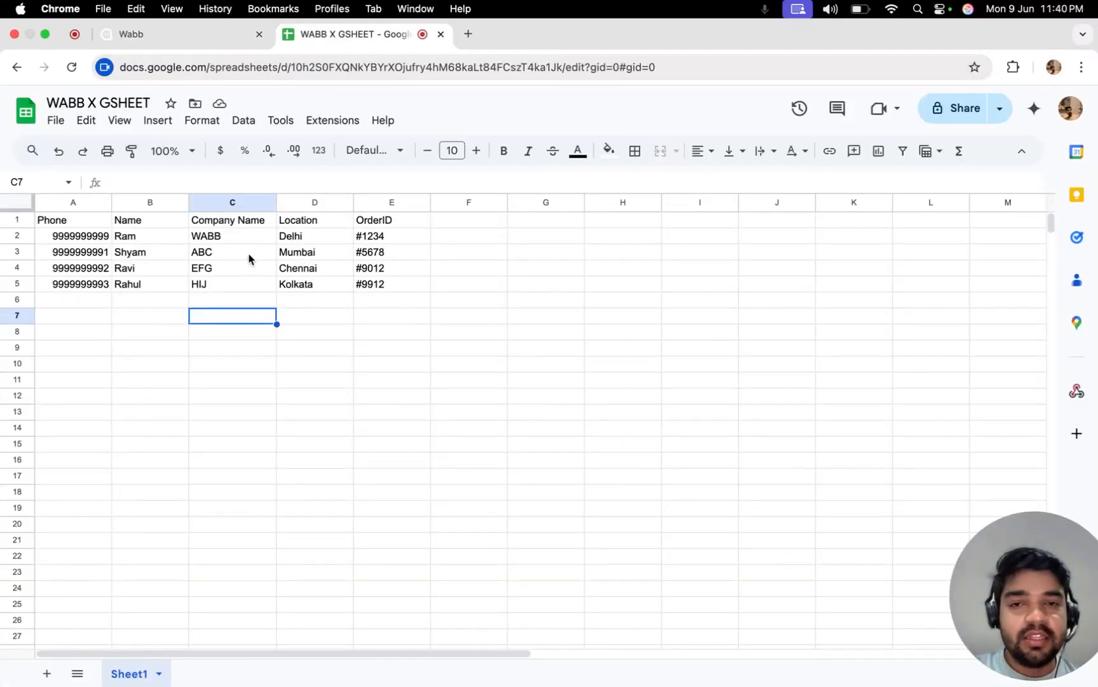
Check row 5's Name in B5 and Company Name in C5, then go back to WABB.
left_click(141, 287)
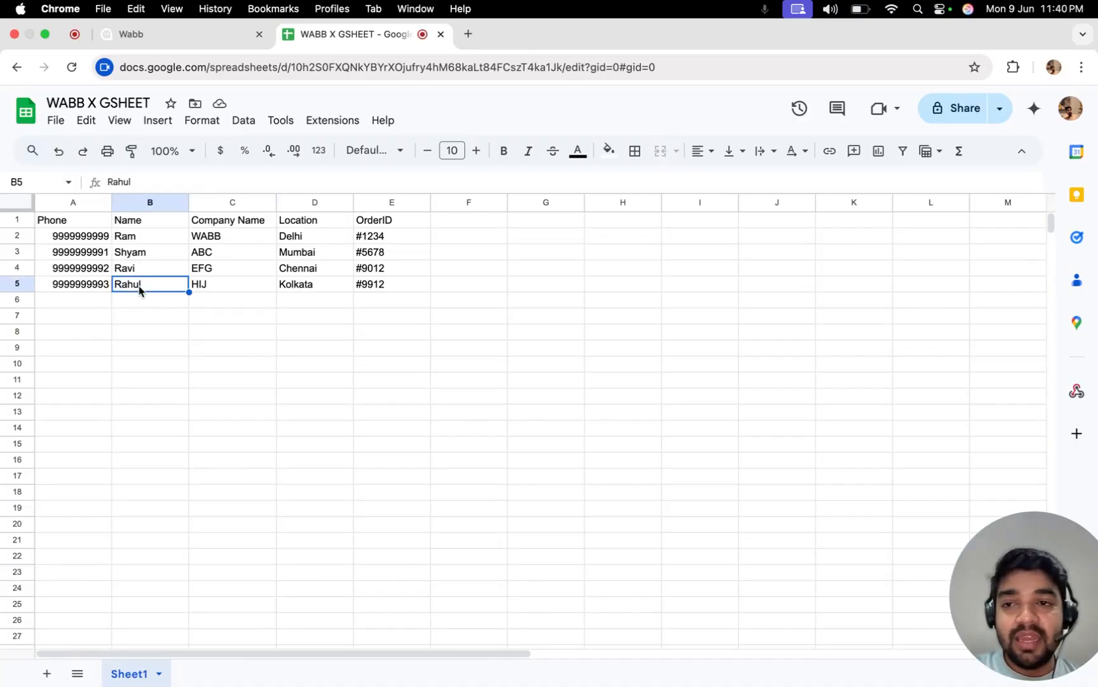
left_click(217, 289)
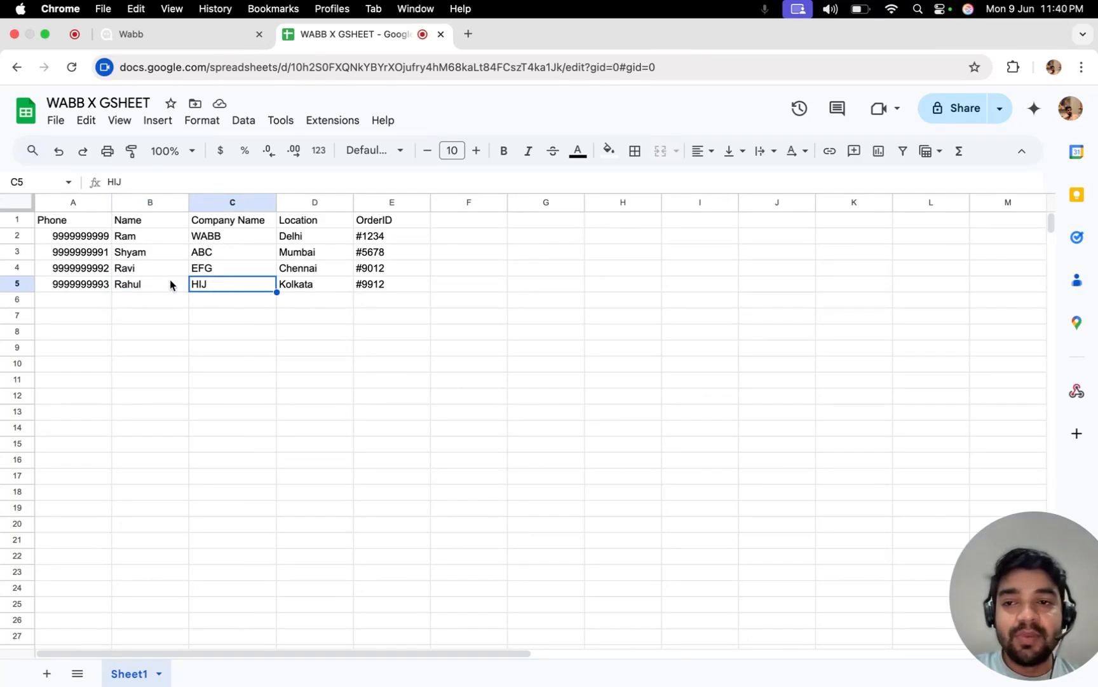
left_click(155, 286)
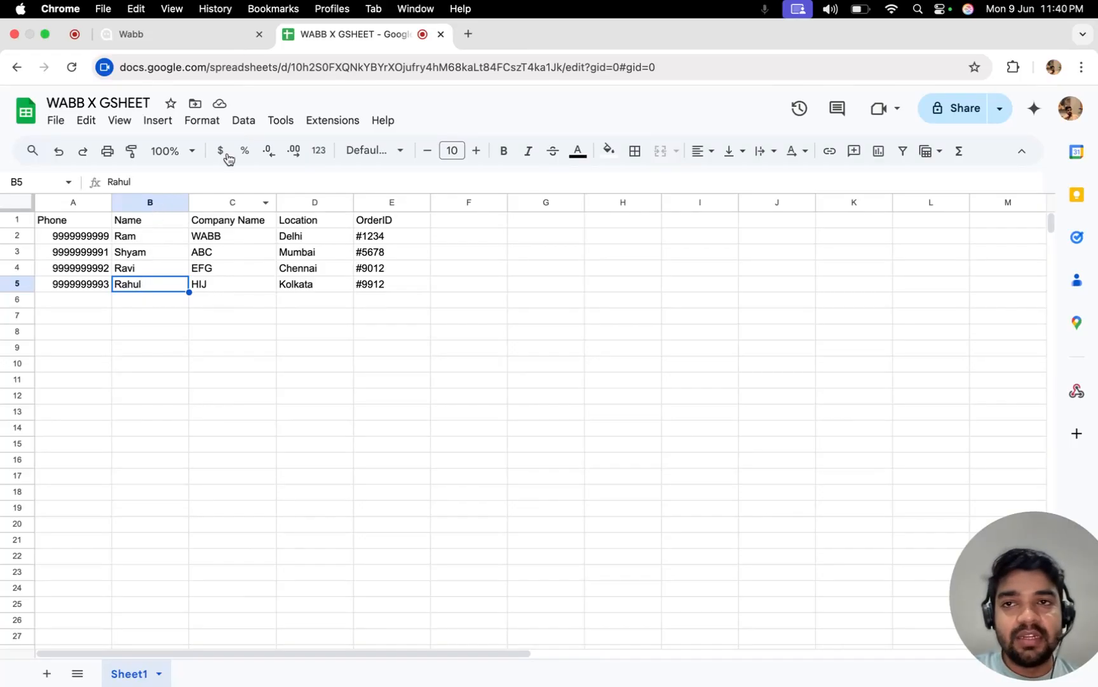
left_click(194, 37)
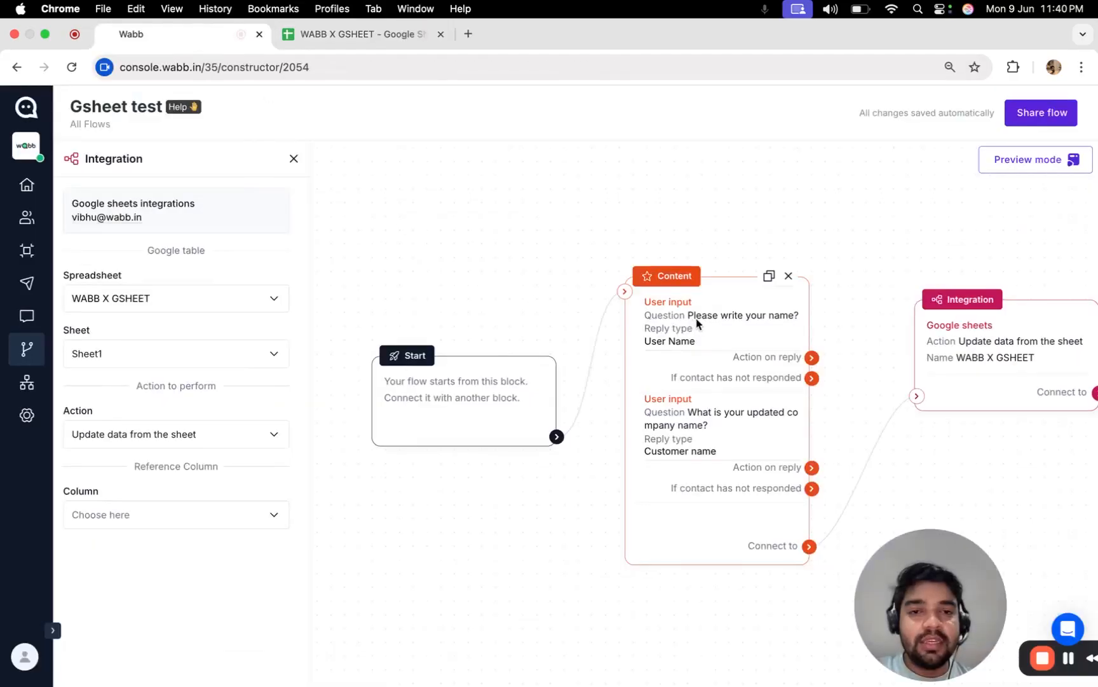
Choose B1: Name as the Sheets update's reference column.
scroll(706, 337, "up", 2)
left_click_drag(854, 326, 839, 279)
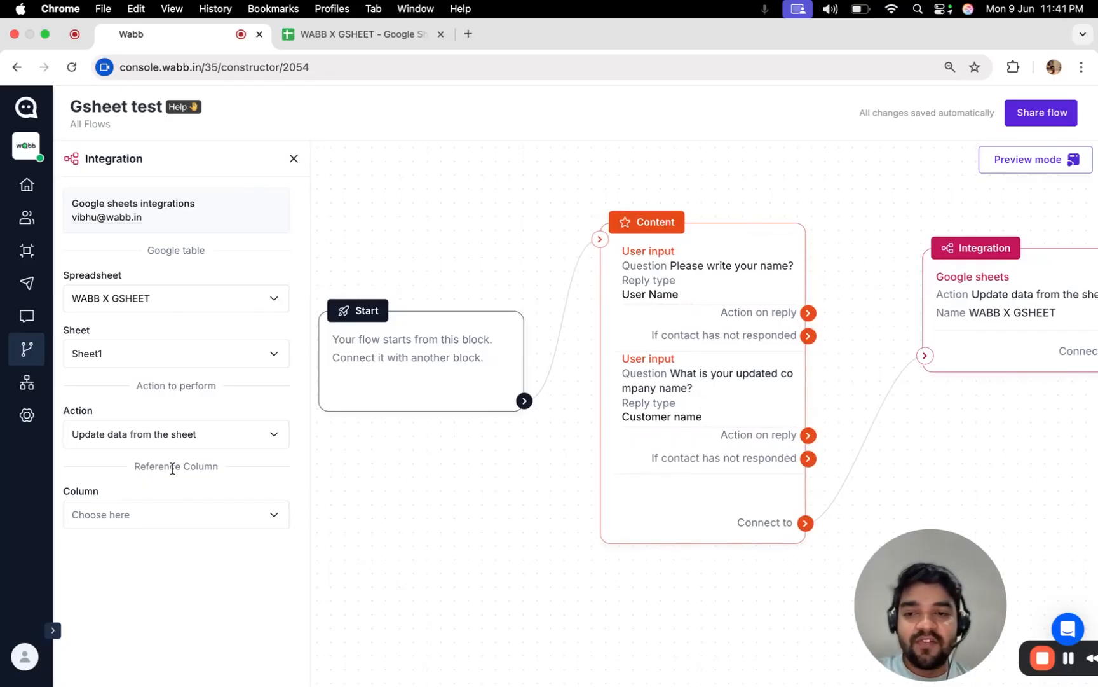
left_click(176, 514)
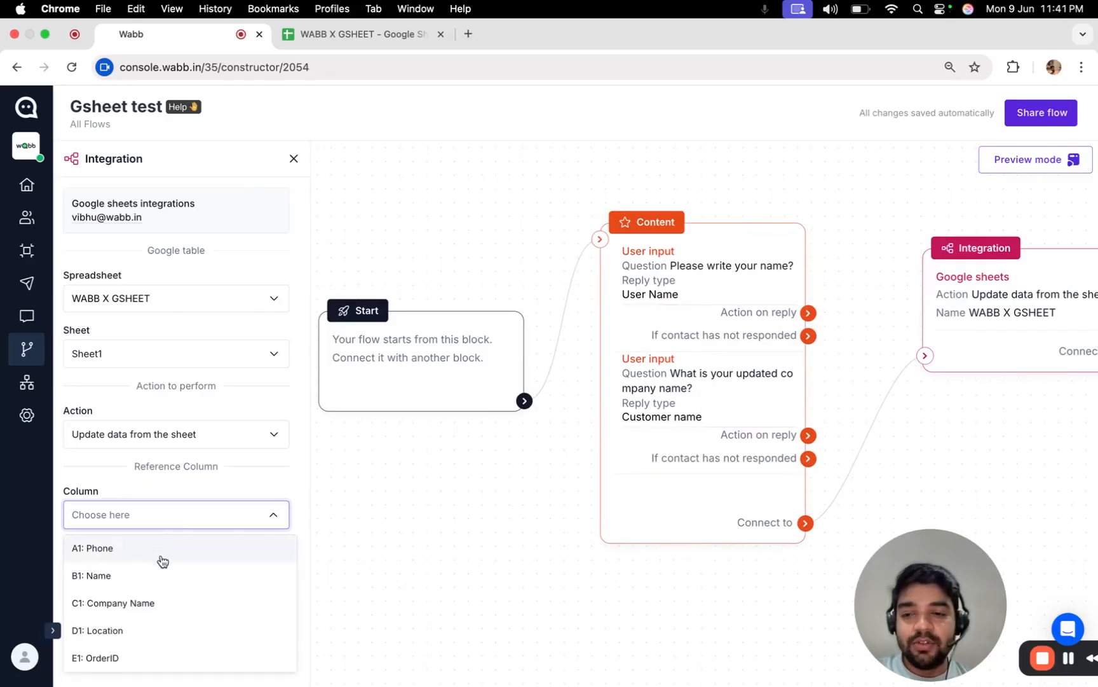
left_click(340, 35)
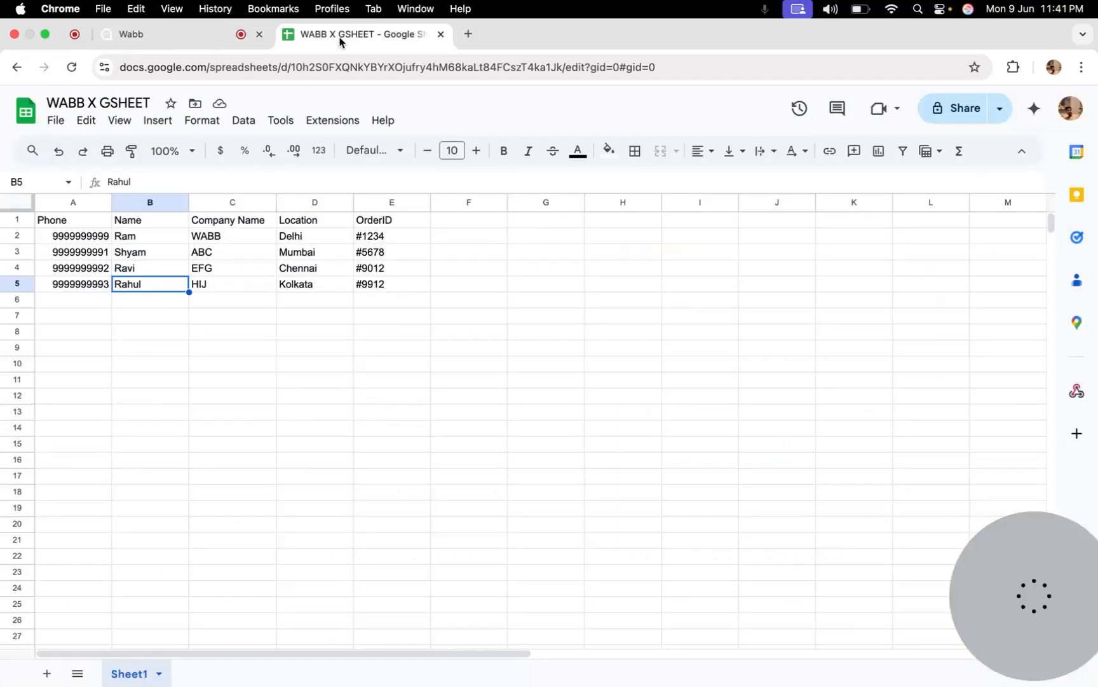
left_click(199, 43)
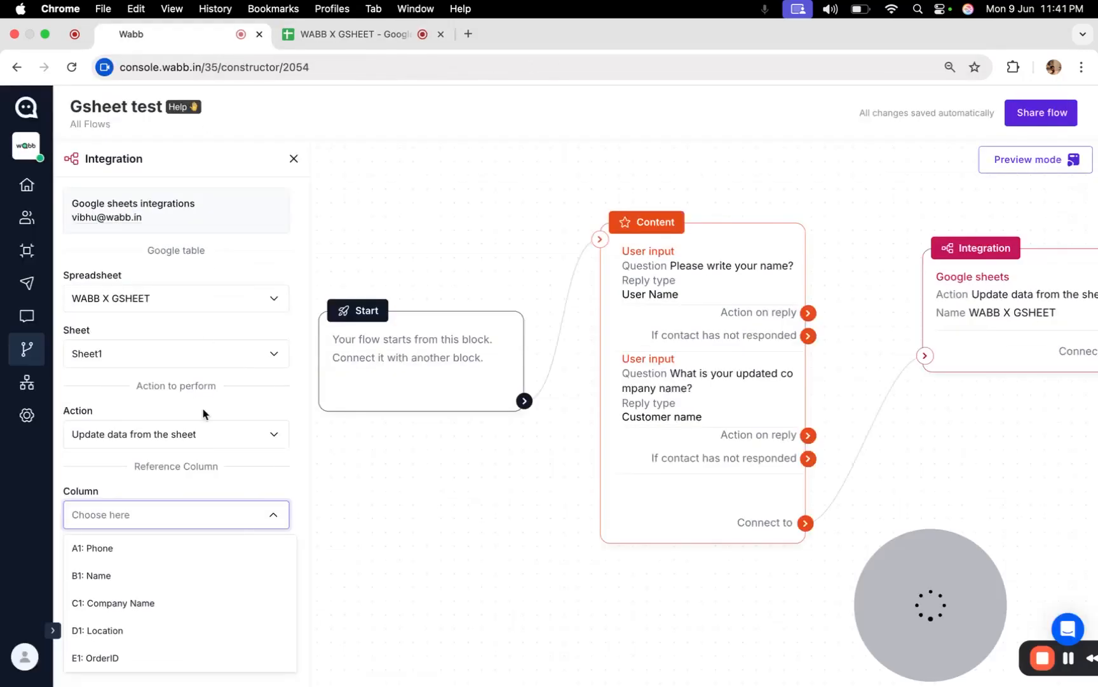
left_click(172, 568)
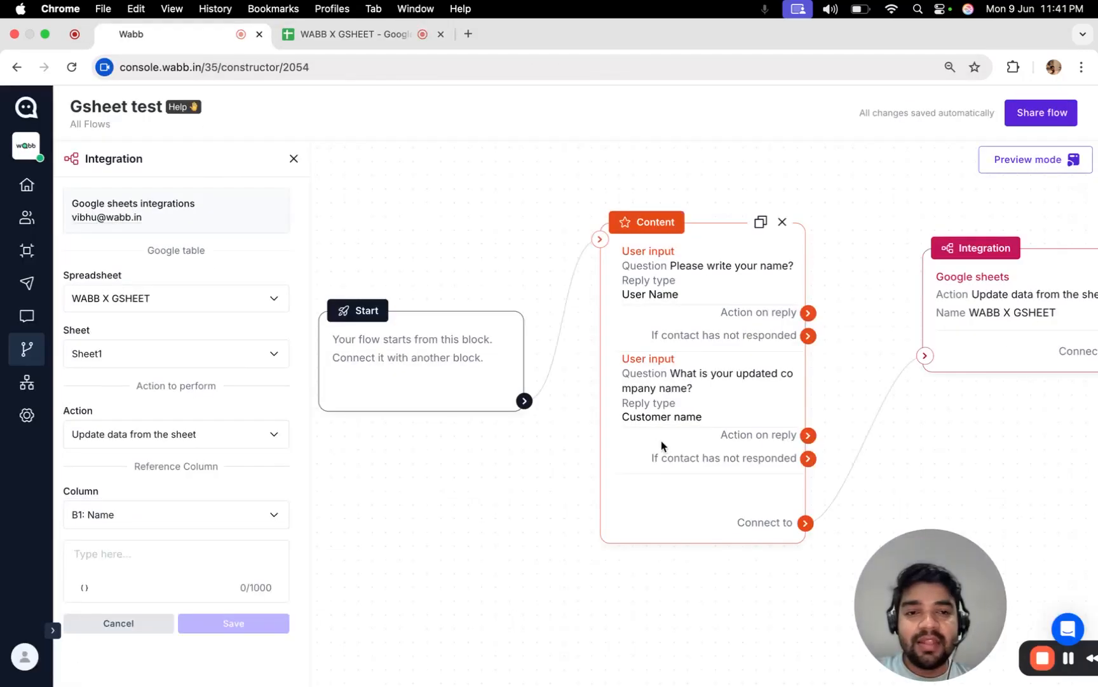
Set the match value to the {User Name} variable.
scroll(644, 305, "up", 1)
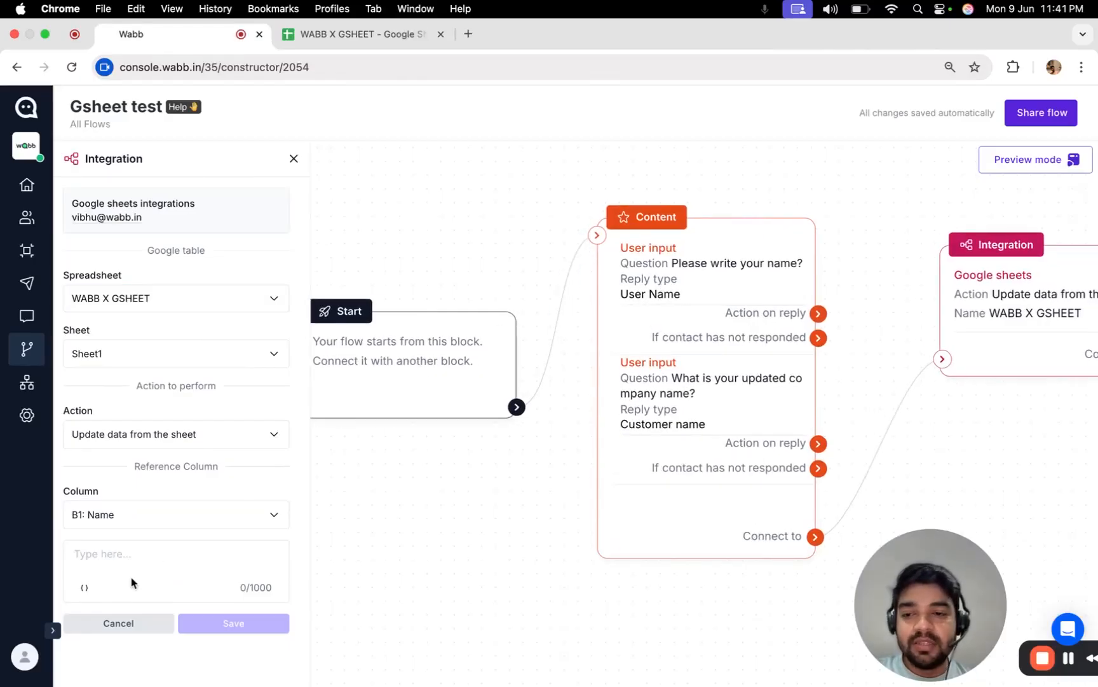
left_click(90, 590)
type("u")
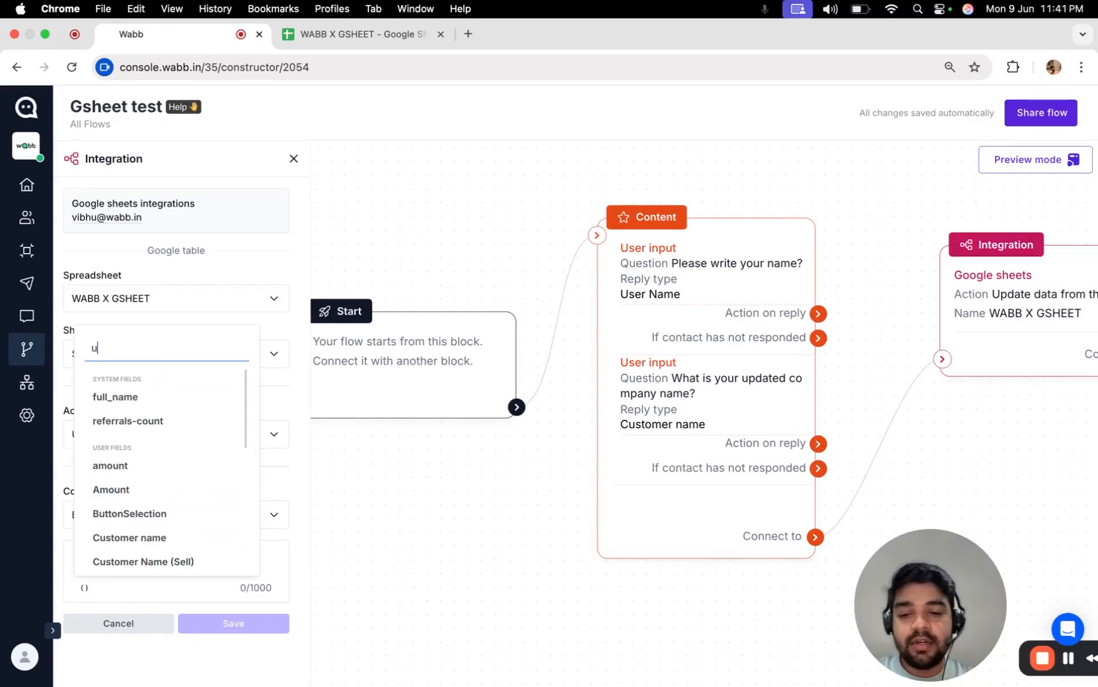
type("ser")
left_click(118, 444)
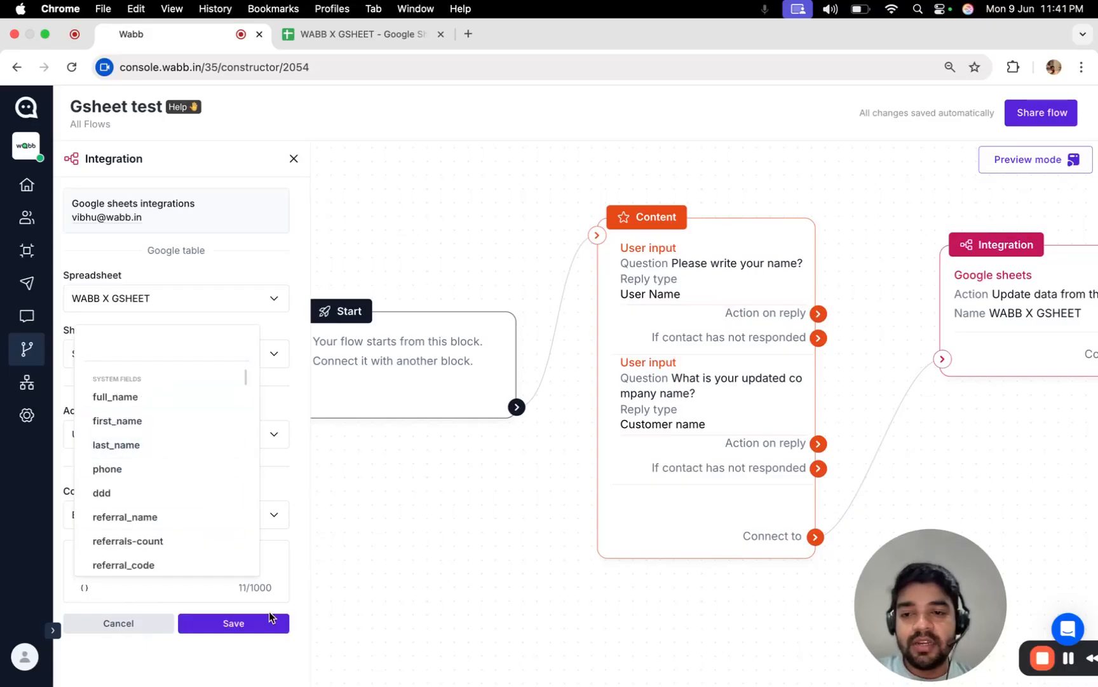
left_click(269, 624)
Add an empty row value to update, checking the sheet's column headers.
scroll(230, 636, "down", 1)
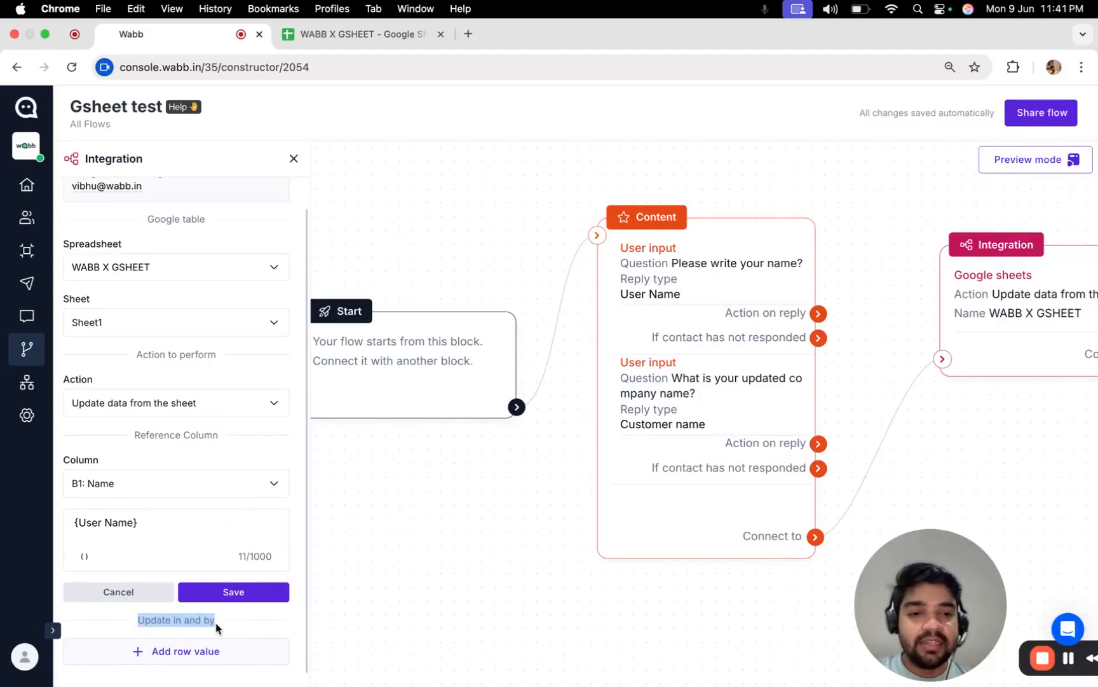
left_click(204, 652)
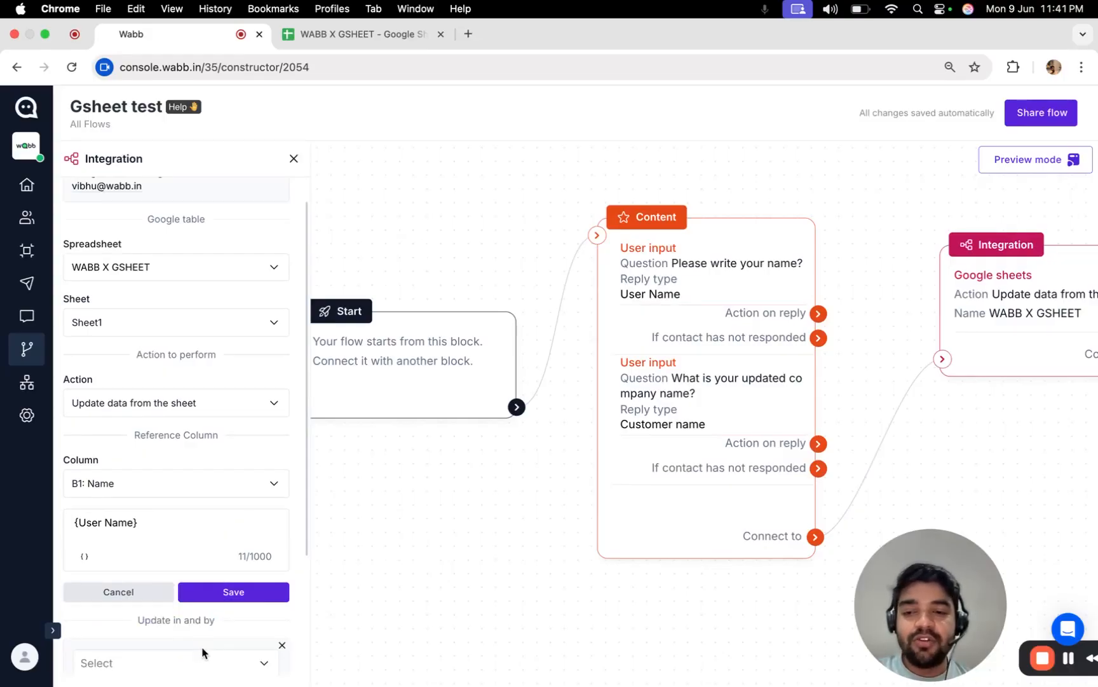
scroll(173, 555, "down", 4)
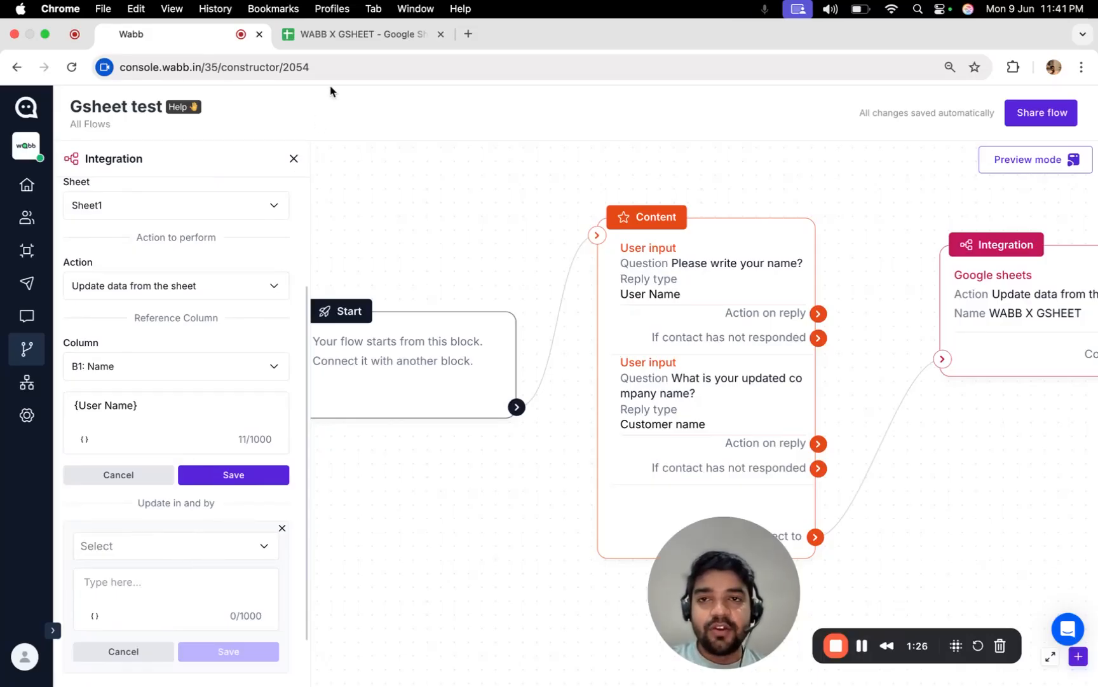
left_click(340, 35)
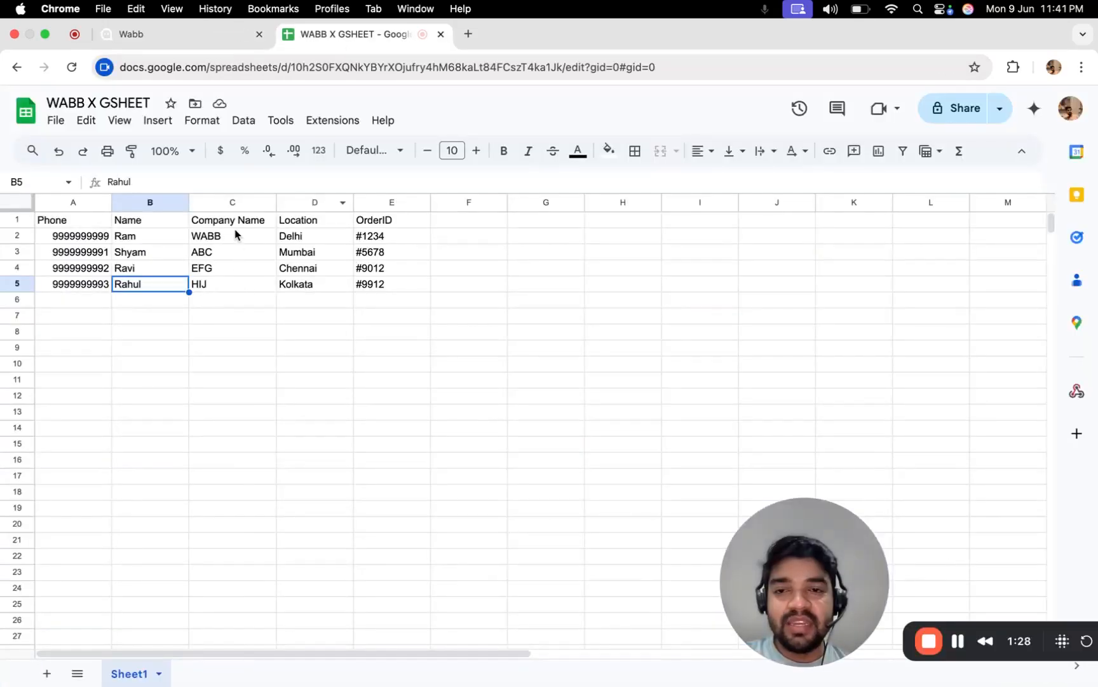
left_click(159, 34)
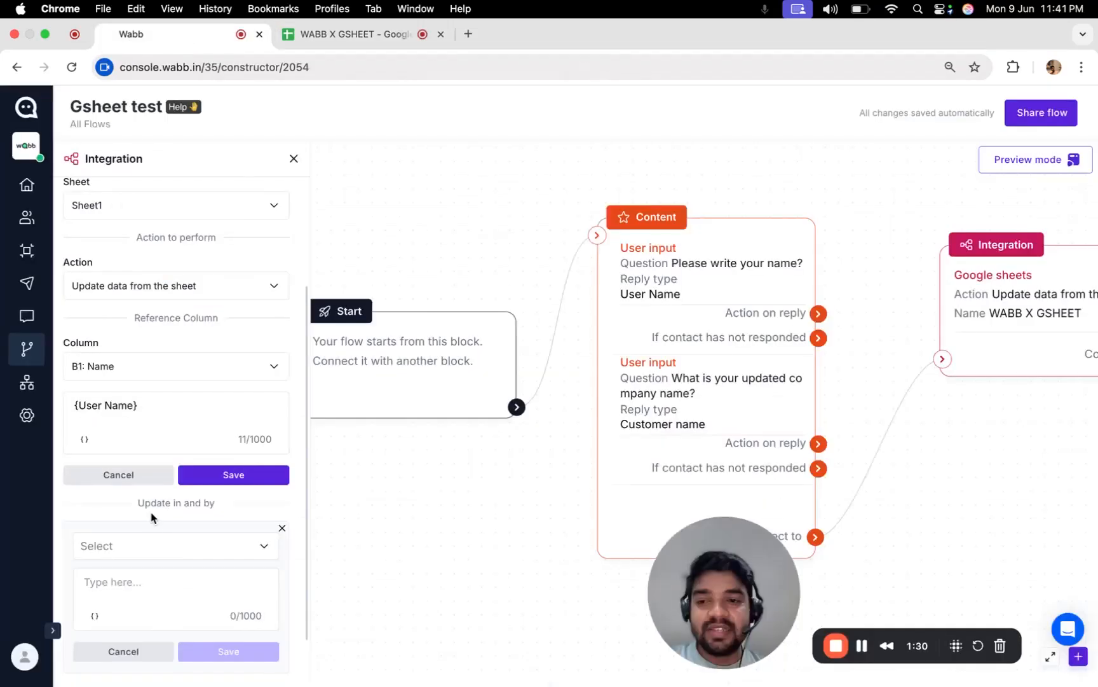
left_click(158, 548)
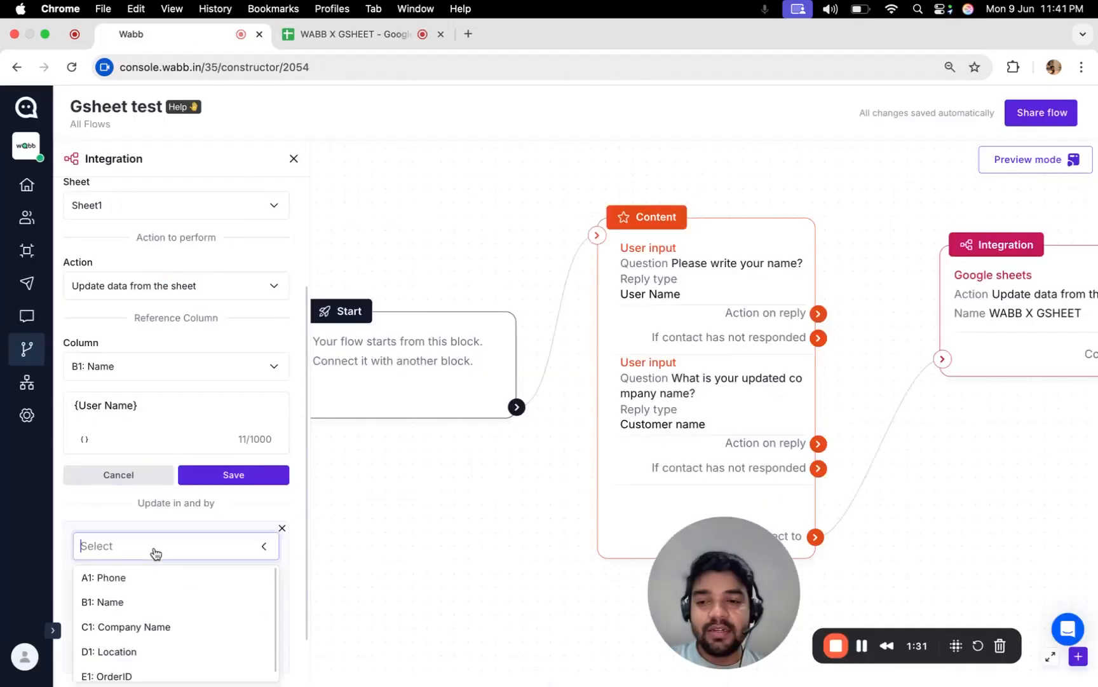
Target C1: Company Name as the update column and search fields for 'cu' to fill its value.
left_click(162, 627)
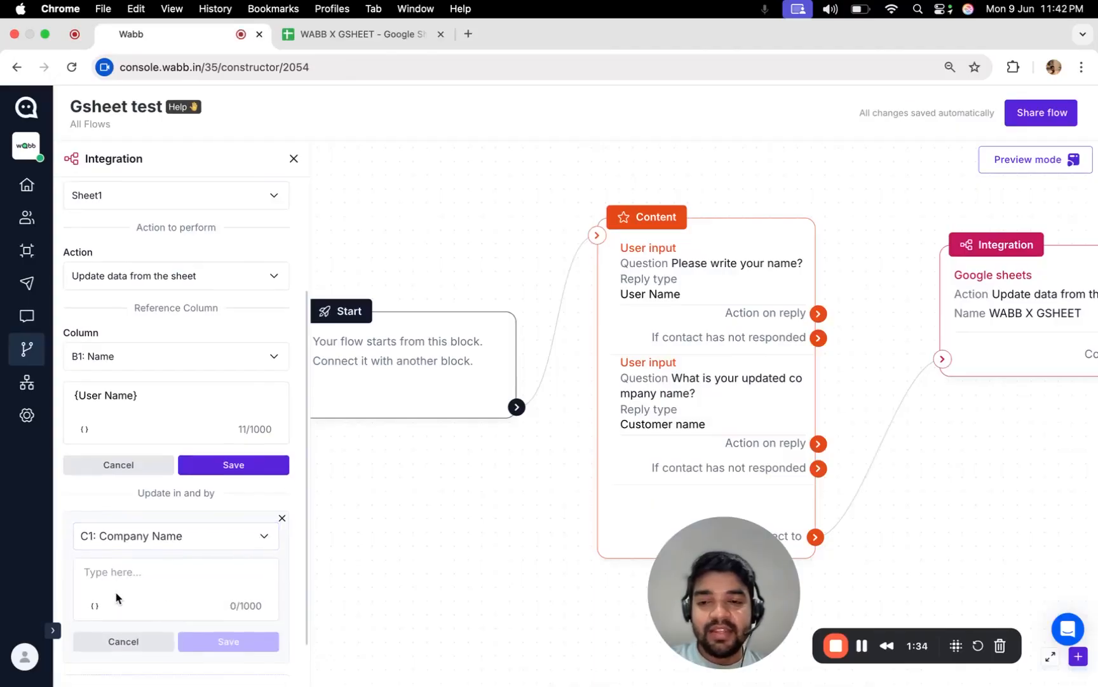
scroll(115, 596, "down", 1)
left_click_drag(794, 588, 984, 617)
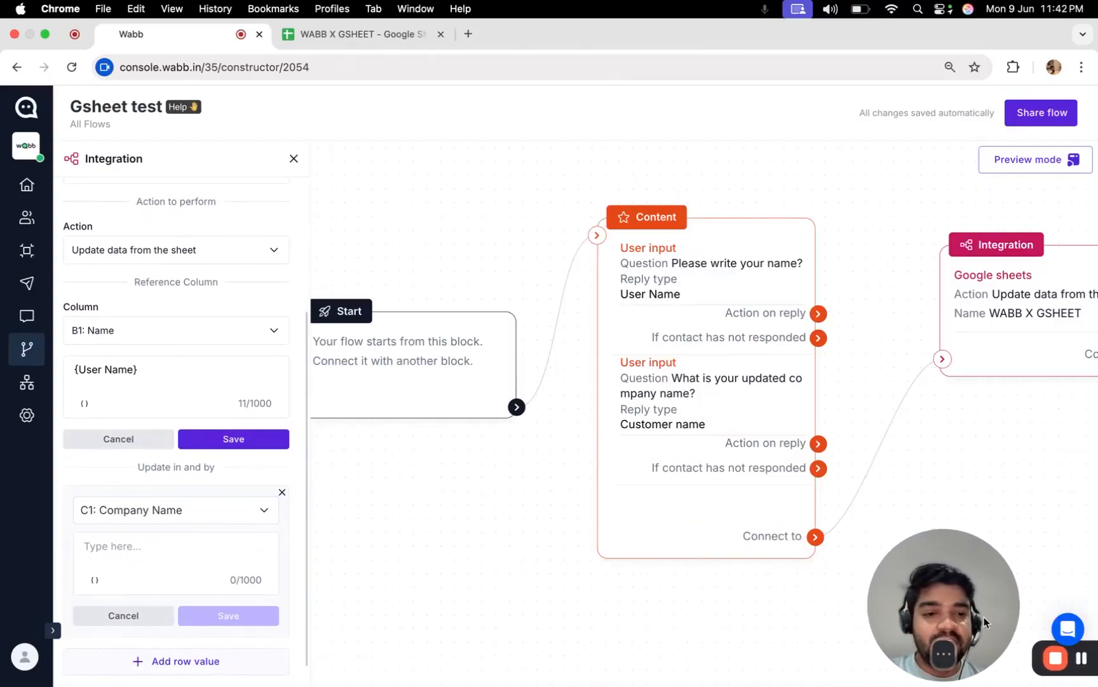
scroll(655, 418, "up", 2)
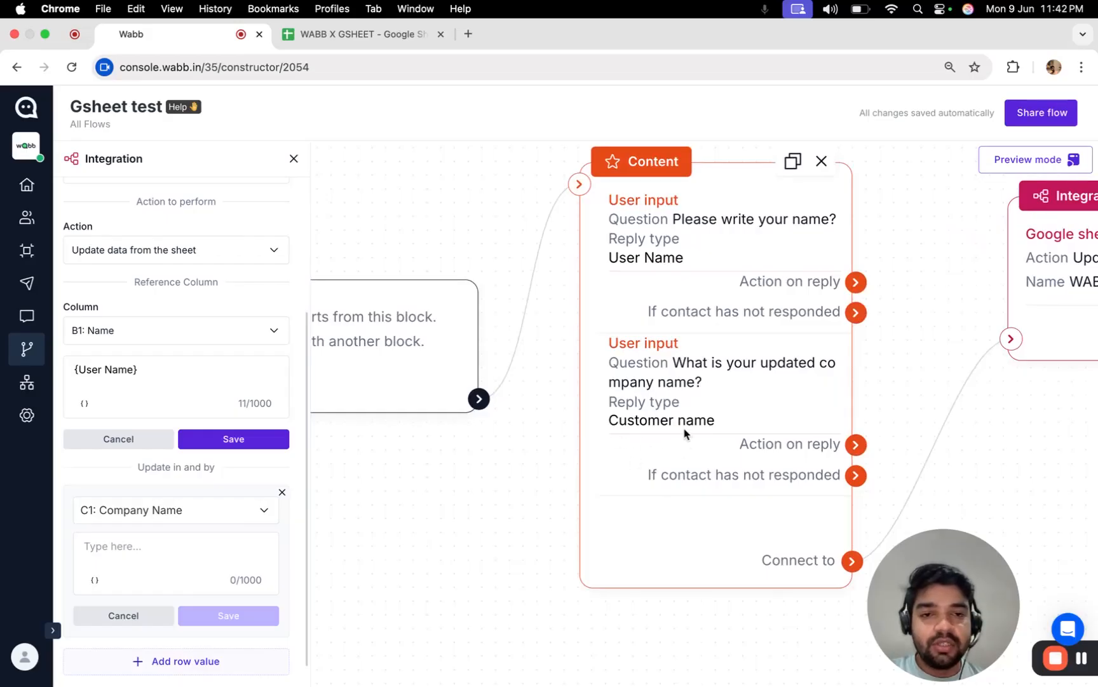
left_click(95, 581)
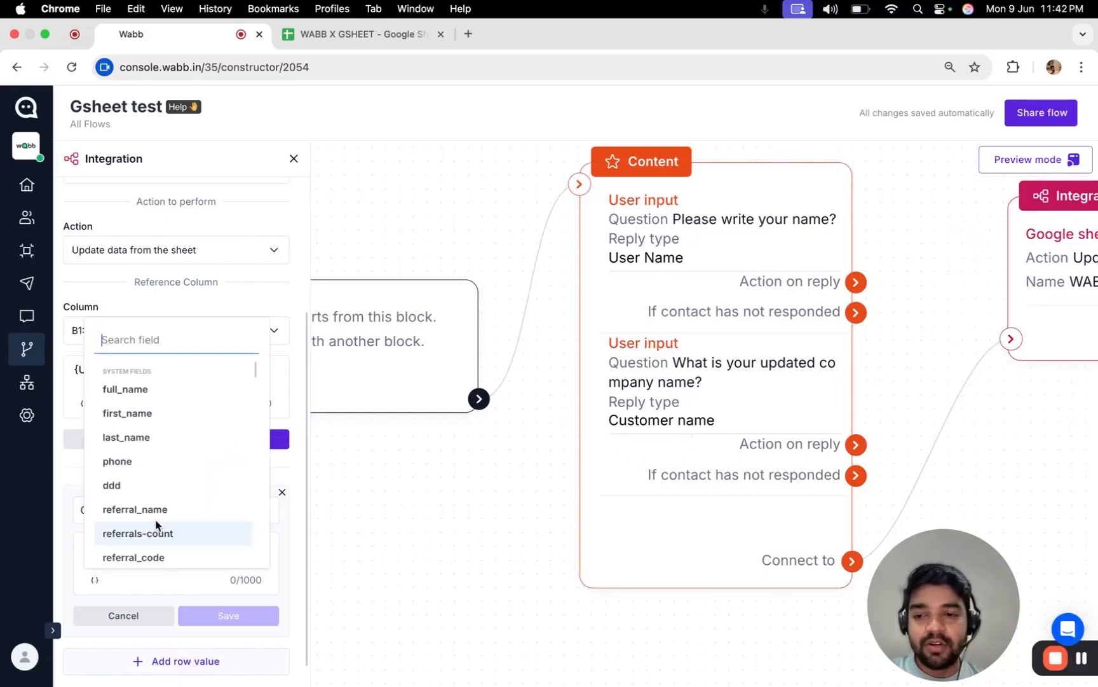
type("cu")
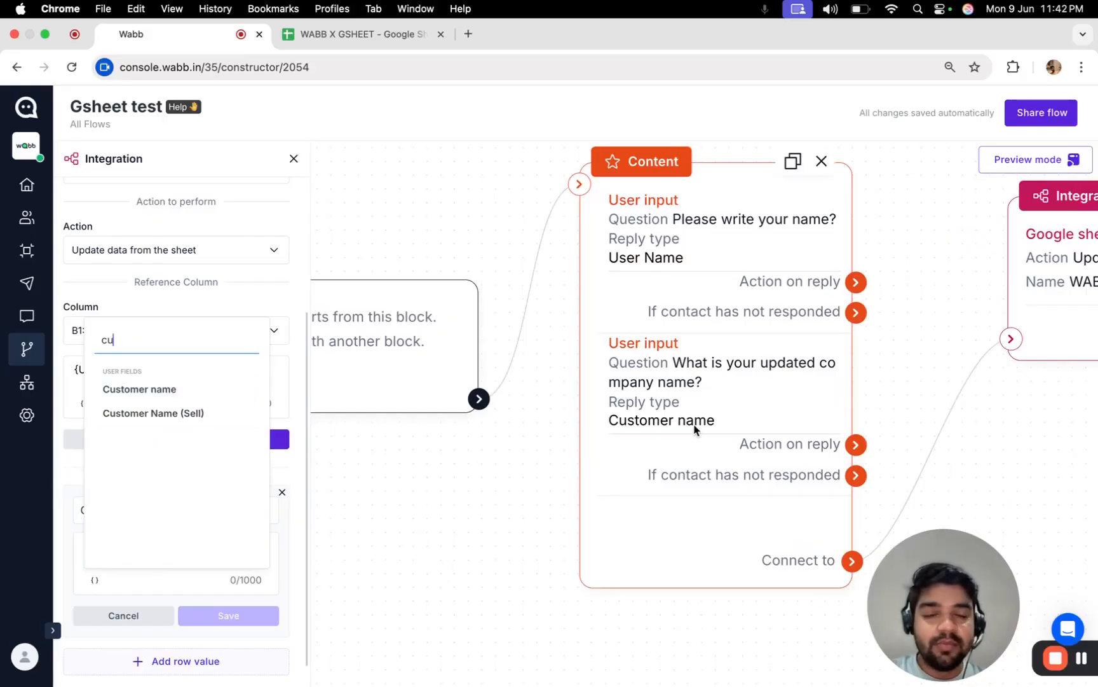
Make the updated-company question save its reply to the Company Name custom field instead of Customer name.
left_click(156, 394)
left_click(726, 421)
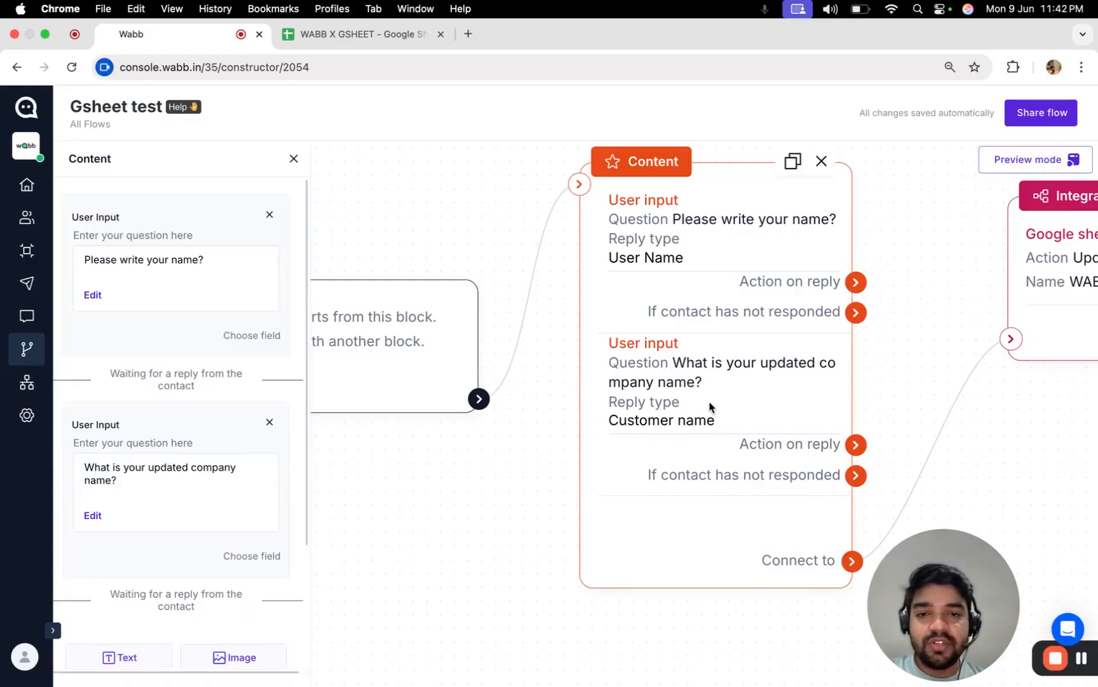
left_click(268, 555)
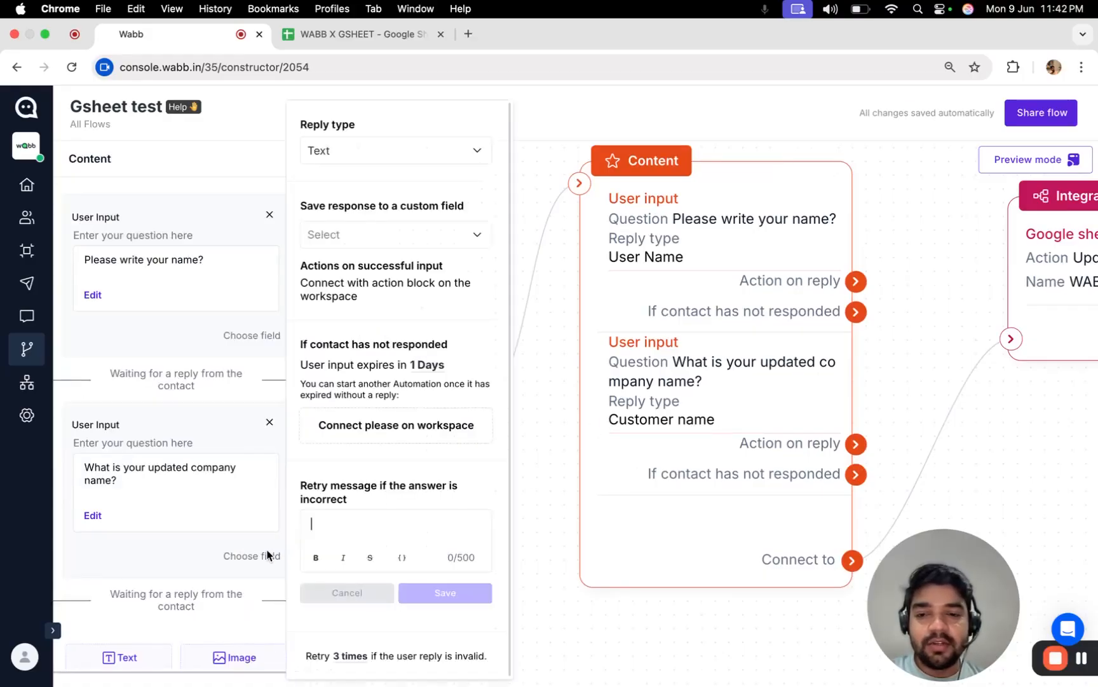
left_click(417, 244)
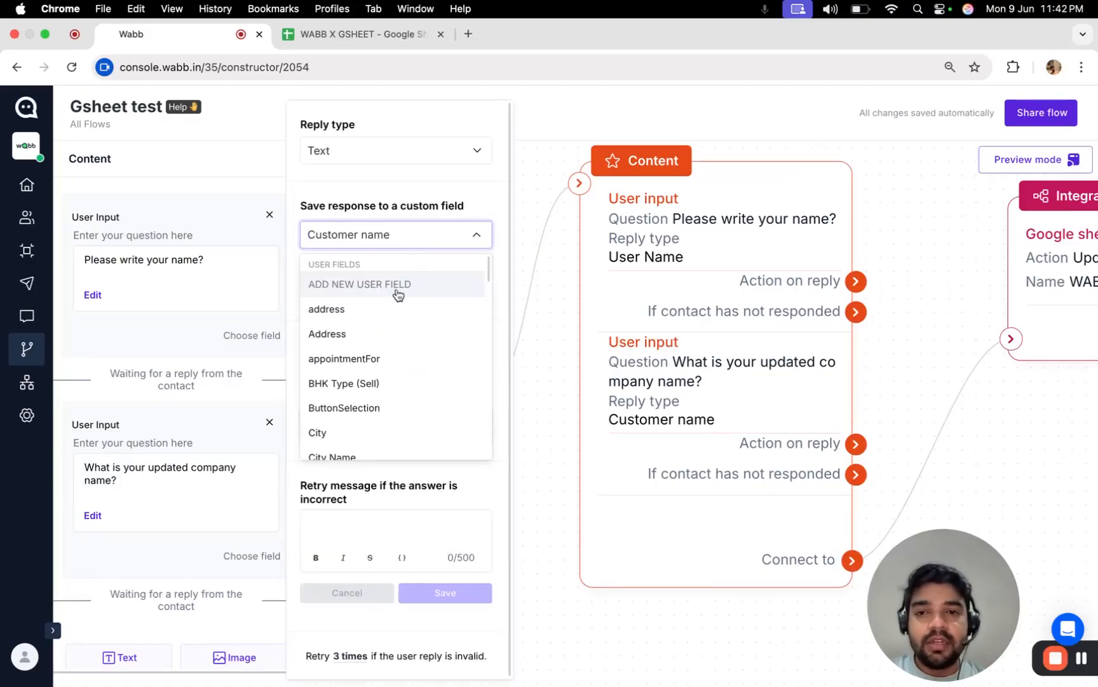
scroll(395, 338, "down", 5)
left_click(386, 389)
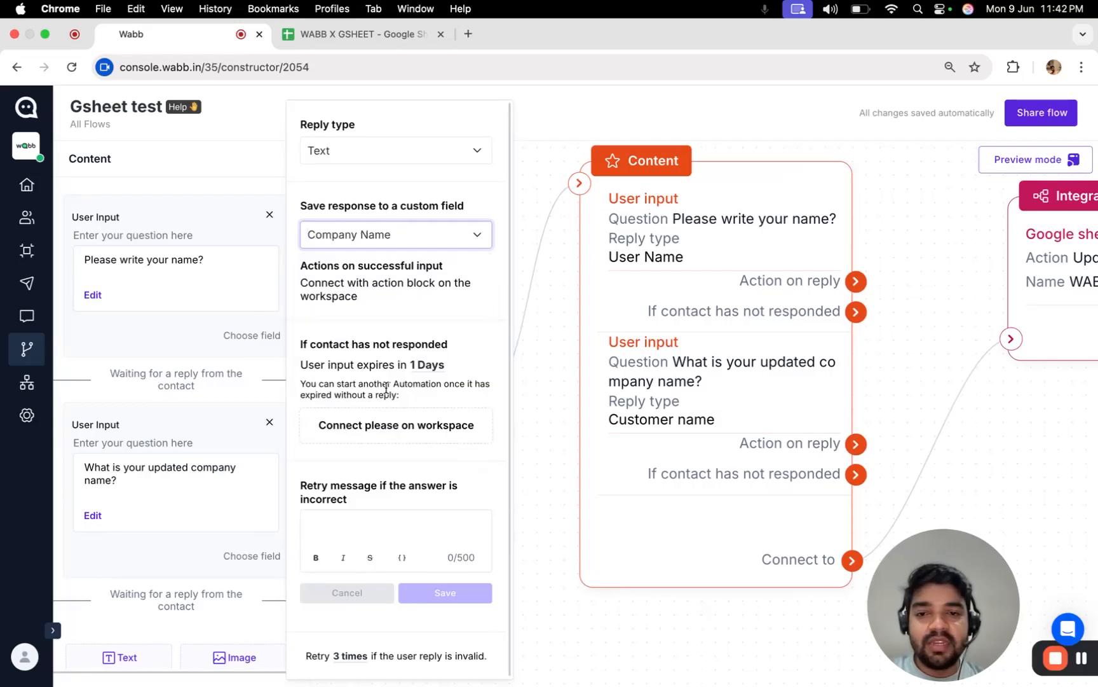
left_click(563, 416)
left_click(292, 159)
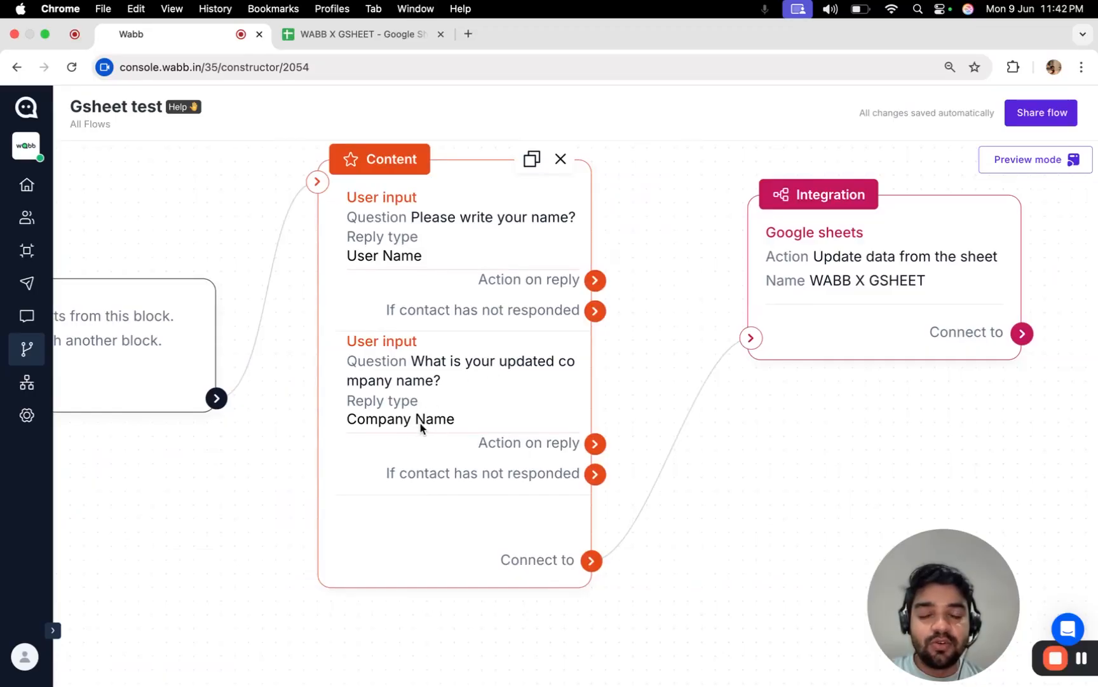
Fill C1: Company Name with the {Company Name} variable and save the row value.
left_click(851, 280)
scroll(181, 470, "down", 5)
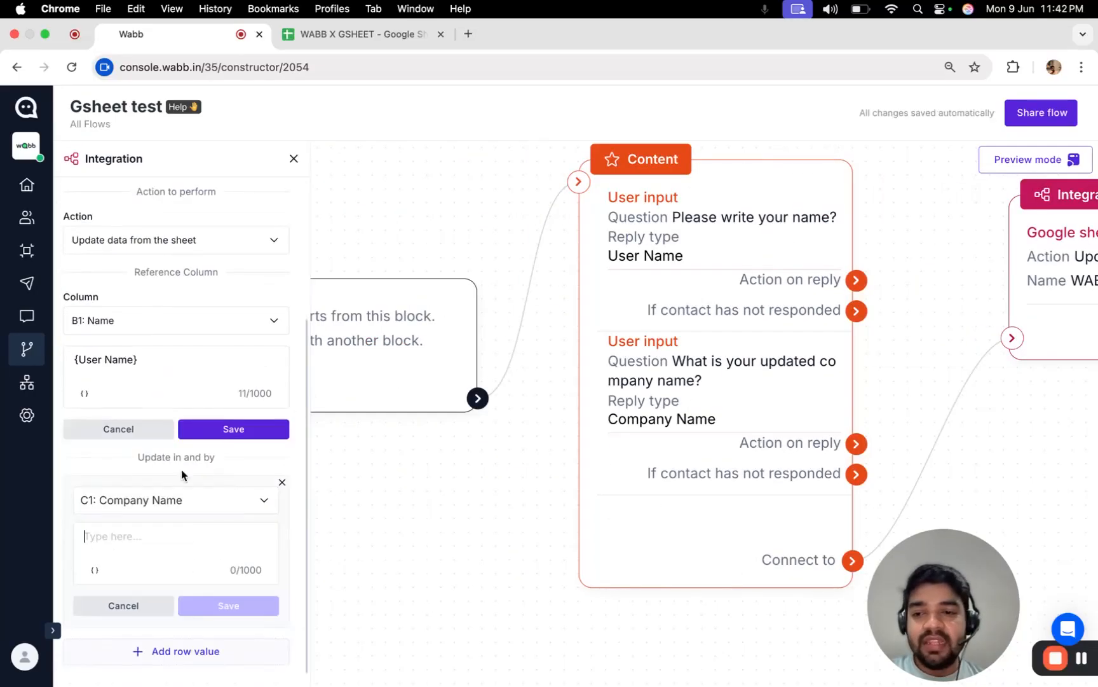
left_click(95, 571)
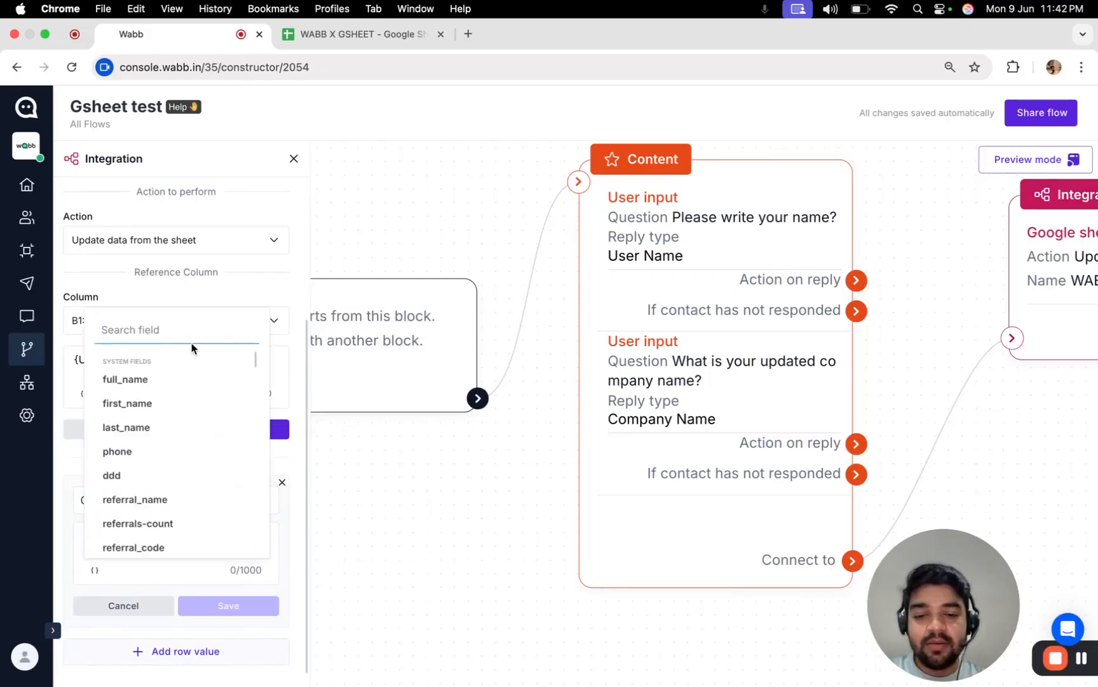
type("user")
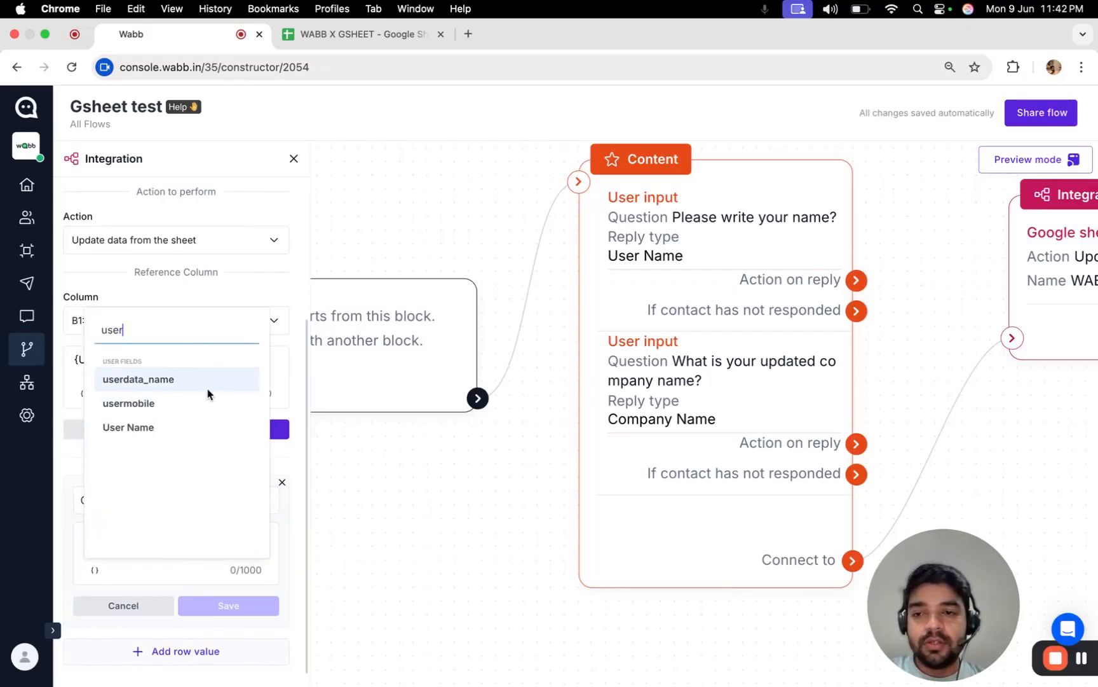
key("BackSpace")
key("BackSpace")
key("BackSpace")
key("BackSpace")
type("comp")
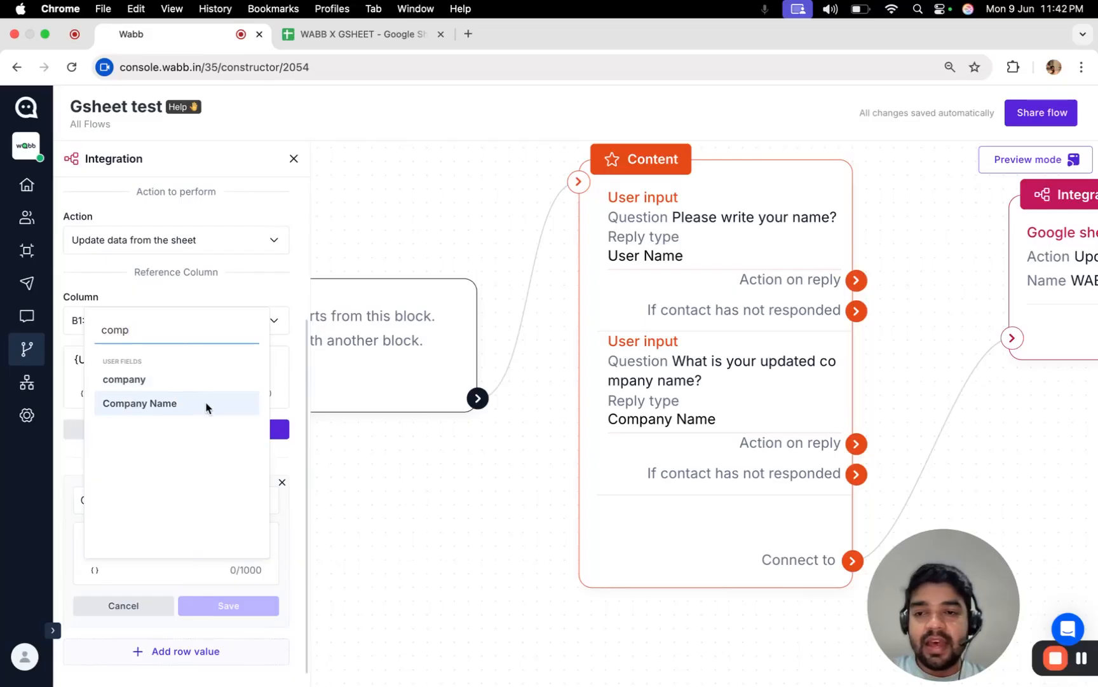
left_click(212, 404)
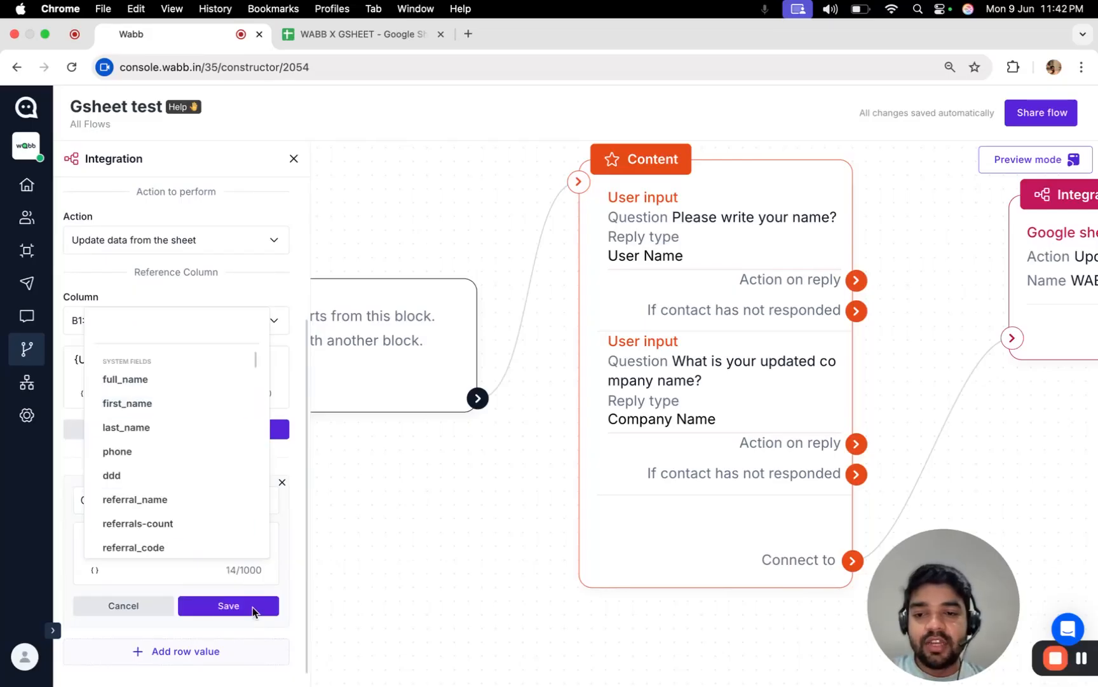
left_click(252, 606)
scroll(506, 430, "down", 2)
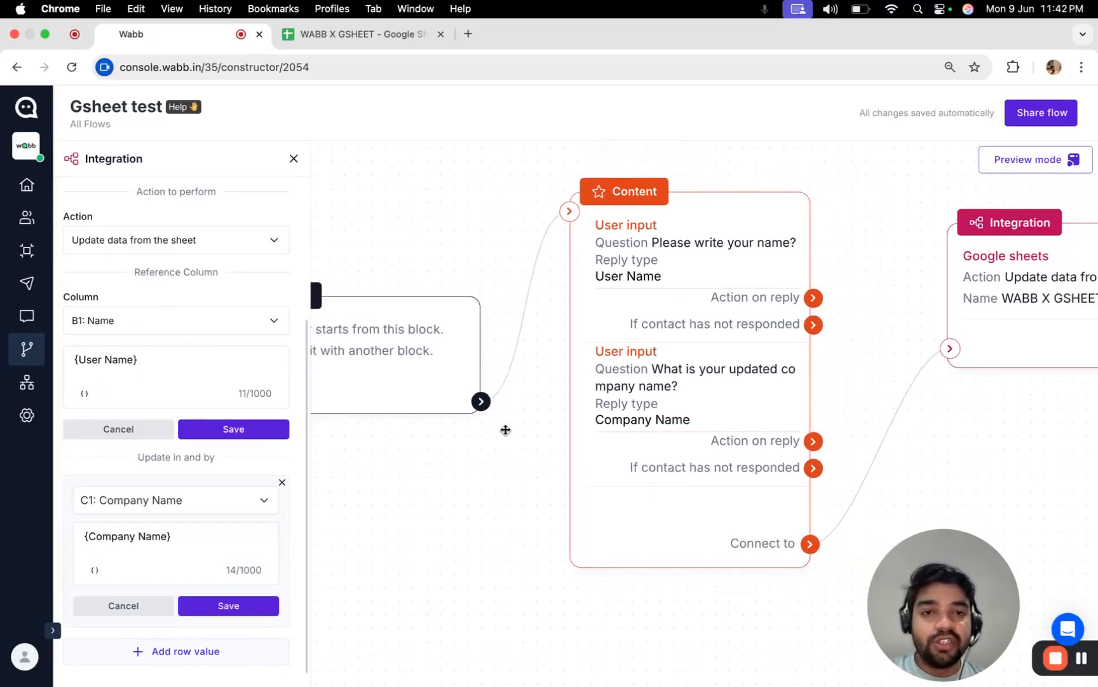
scroll(501, 451, "right", 1)
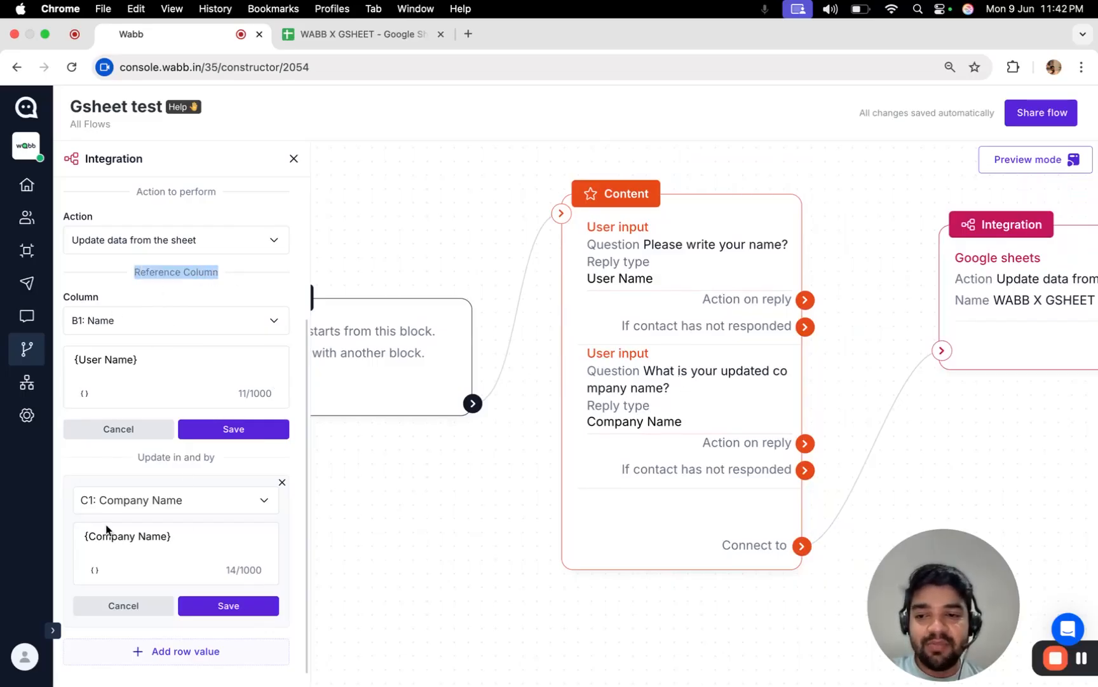
Check row 5 in WABB X GSHEET, whose C5 Company Name still reads HIJ.
left_click(359, 34)
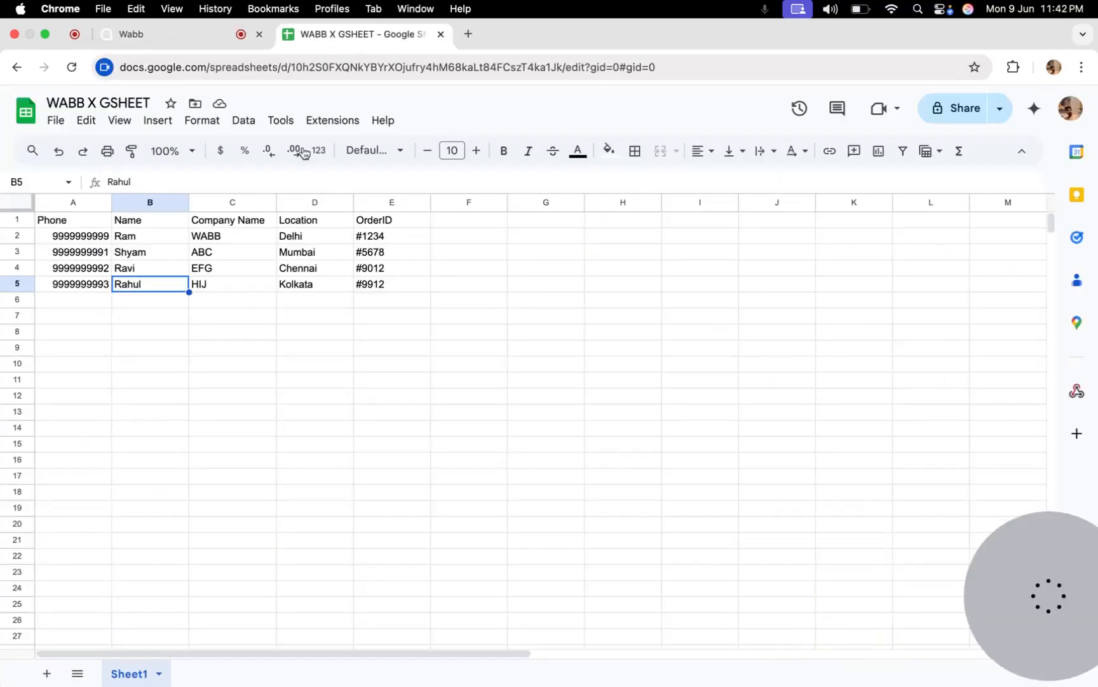
left_click(214, 288)
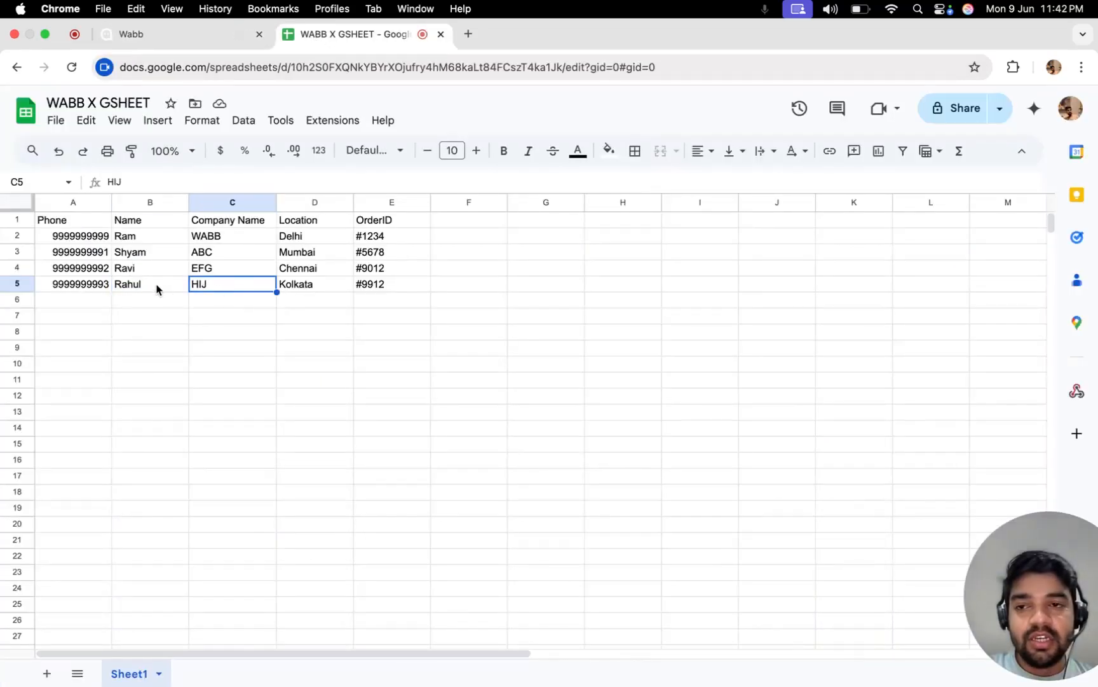
left_click(157, 288)
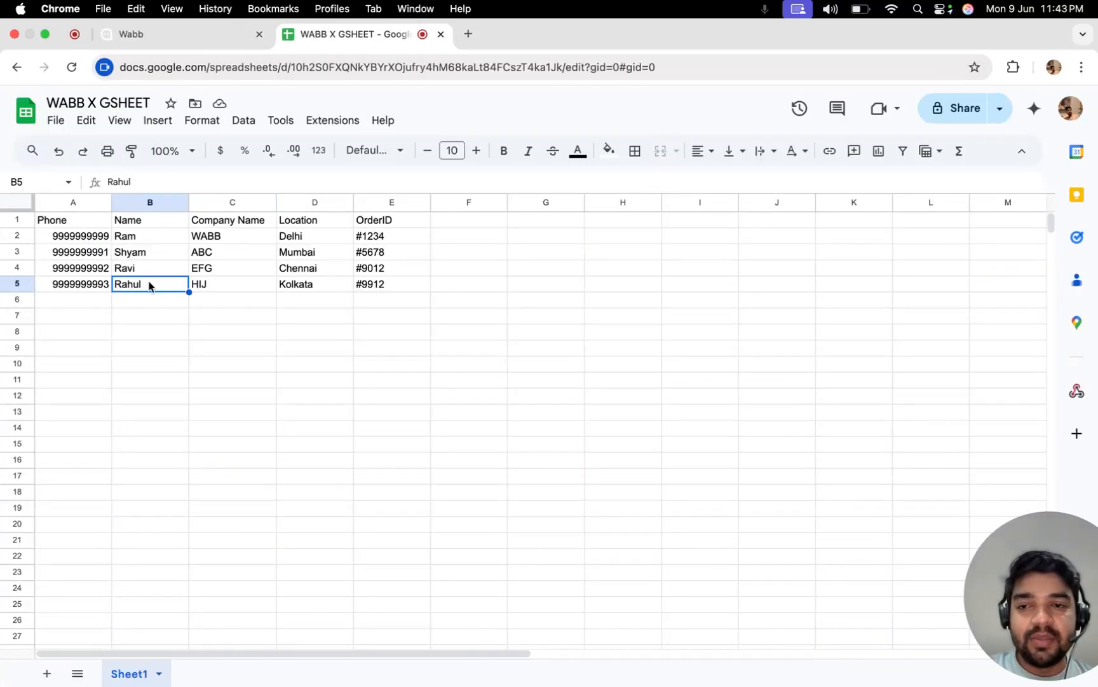
left_click(222, 288)
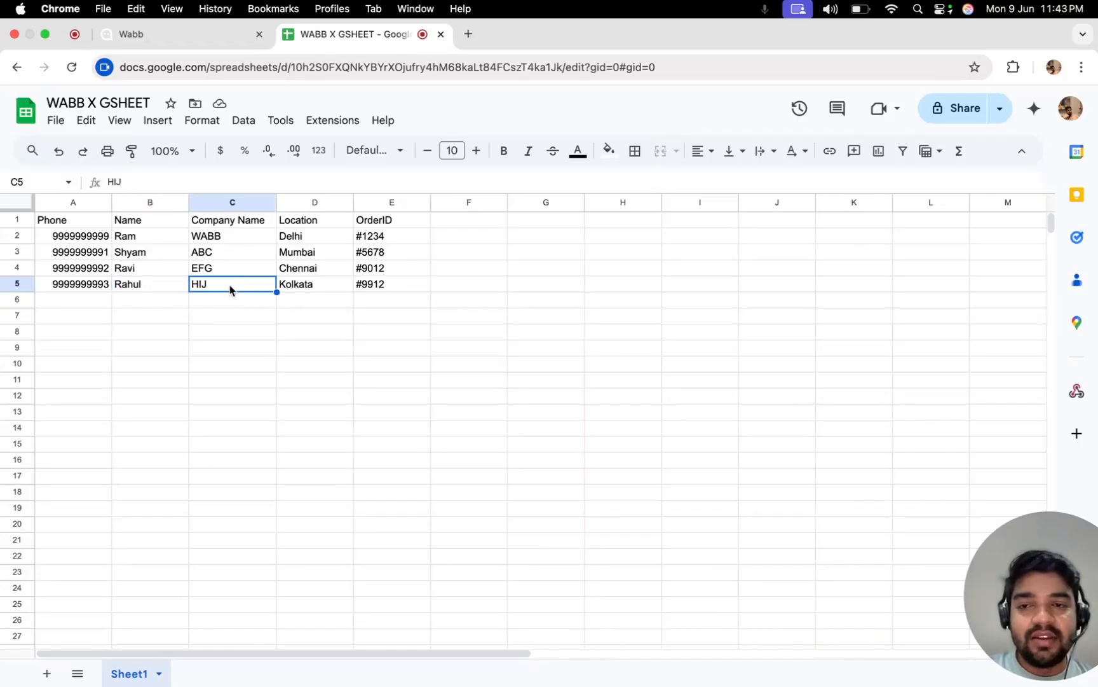
left_click(167, 35)
Run the Gsheet test flow in the test contact's chat, then look at the spreadsheet.
left_click(27, 316)
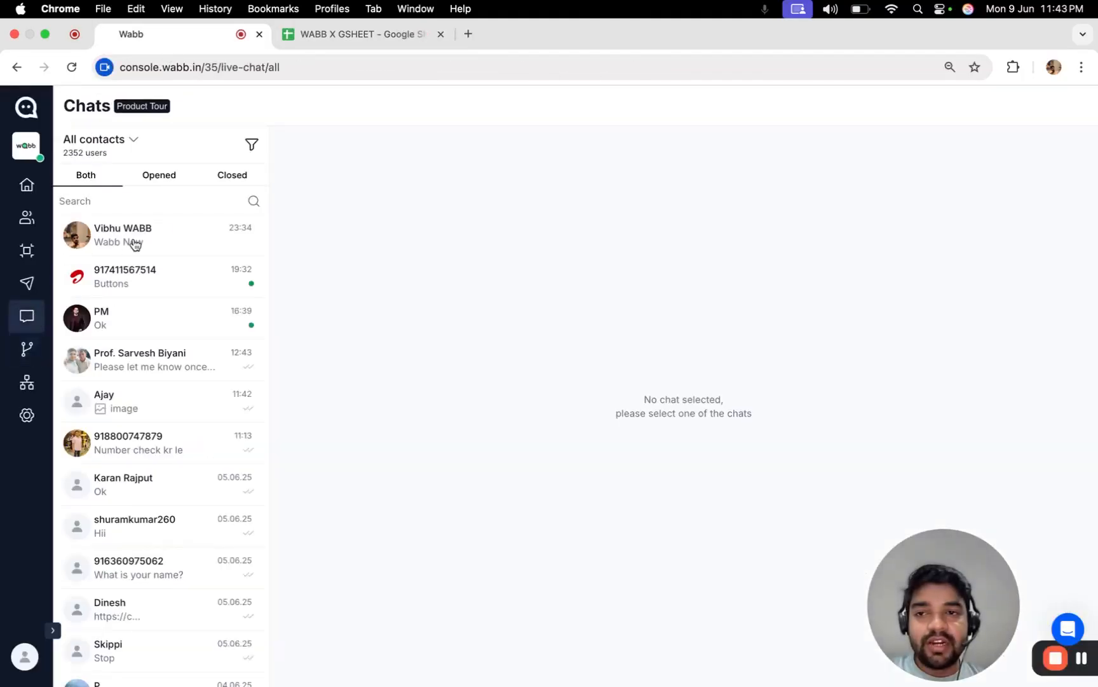
left_click(135, 240)
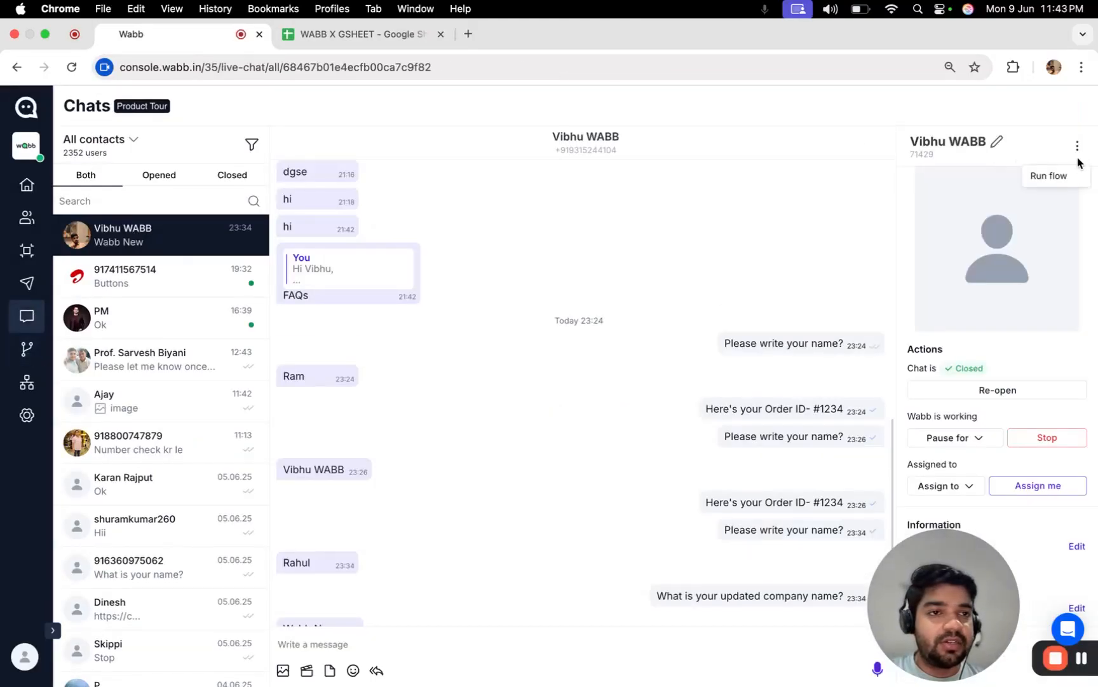
left_click(1063, 175)
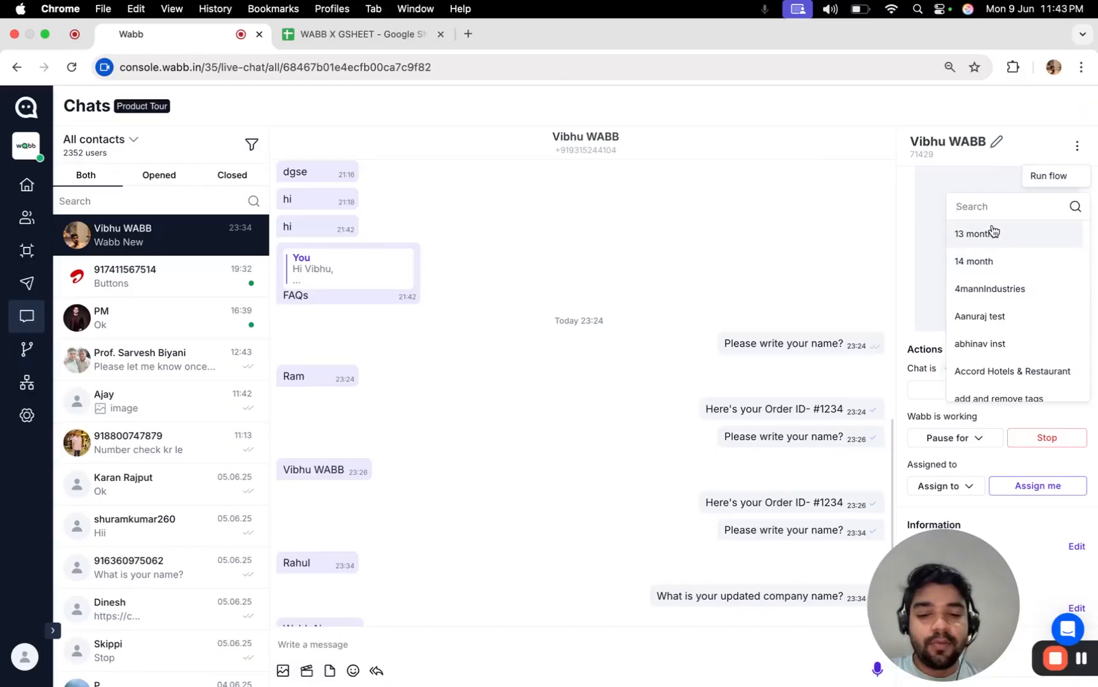
scroll(994, 235, "down", 3)
left_click(1006, 296)
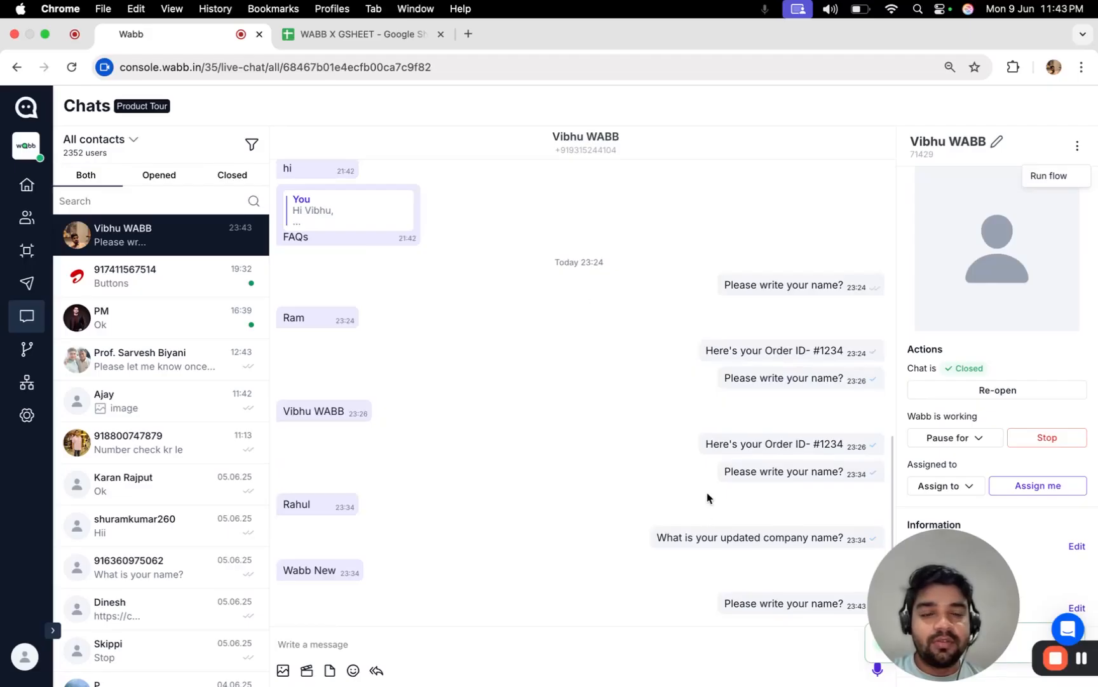
left_click(356, 33)
left_click(228, 35)
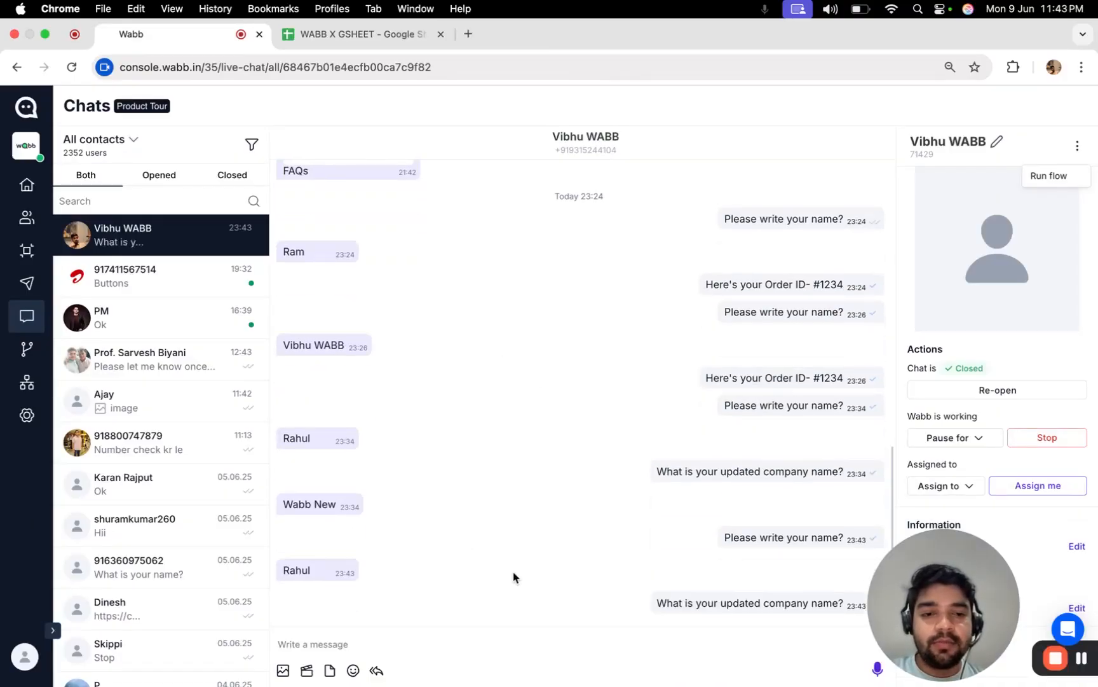
left_click(356, 33)
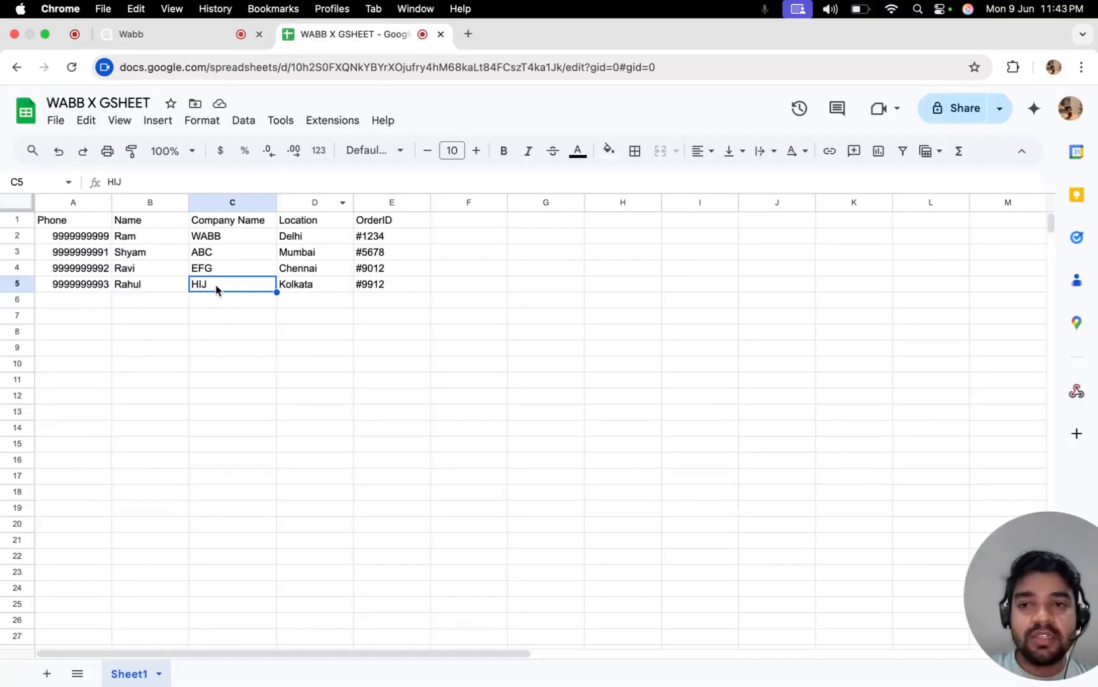
Compare the chat's WABB reply with cell C5, now changed from HIJ to WABB.
left_click(181, 37)
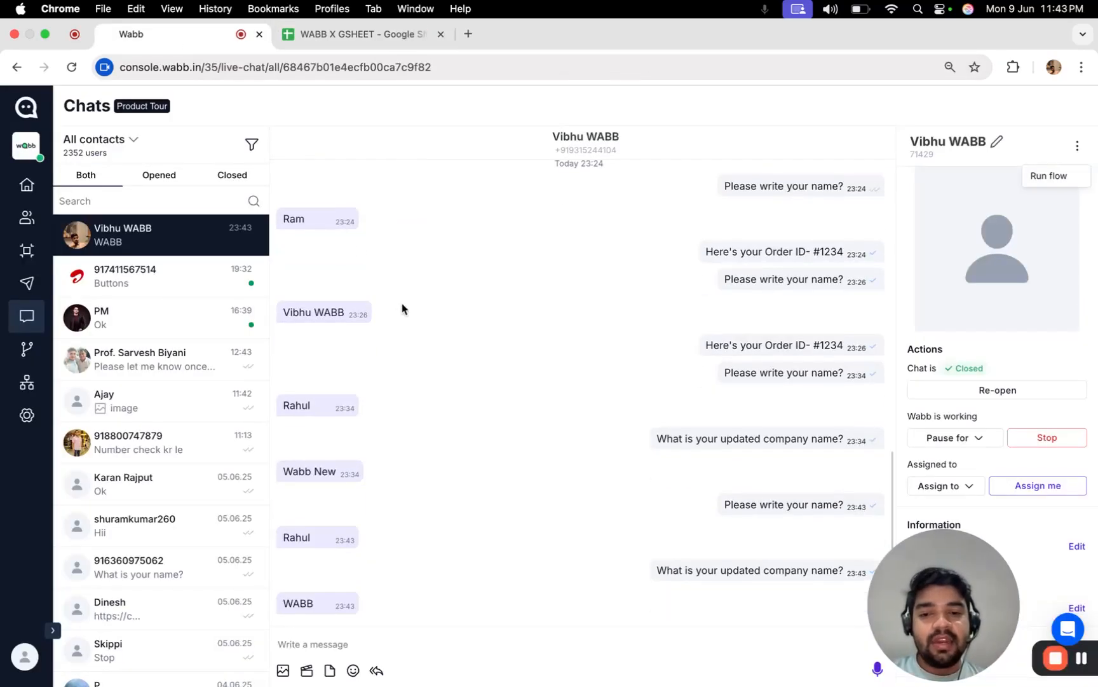
left_click(363, 34)
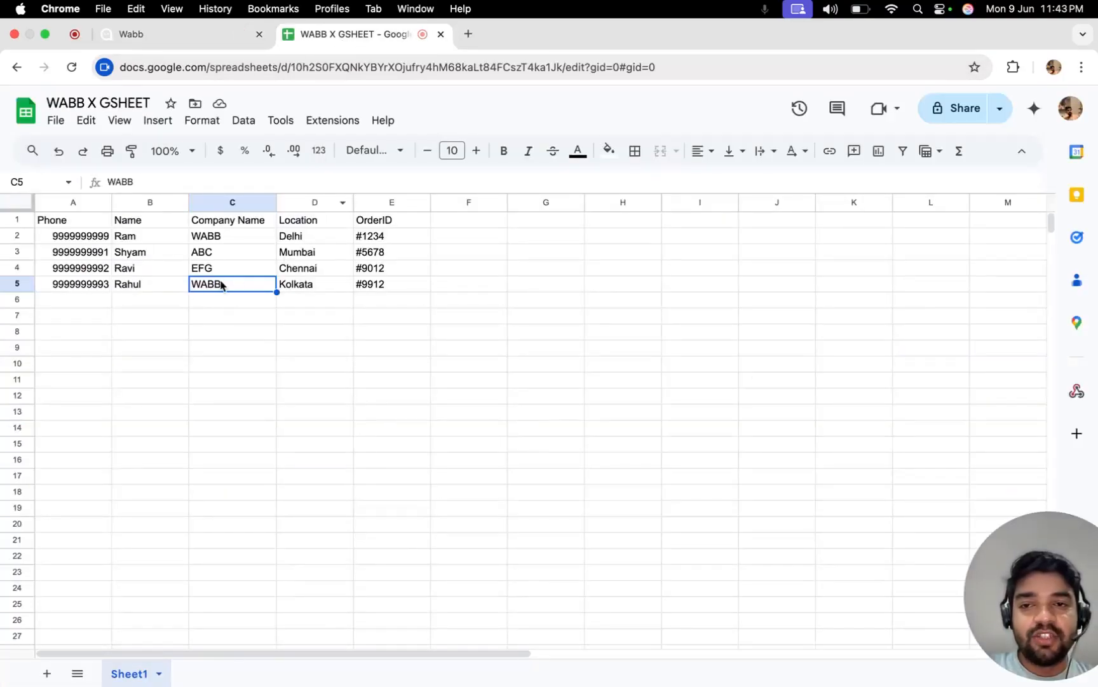
left_click(200, 36)
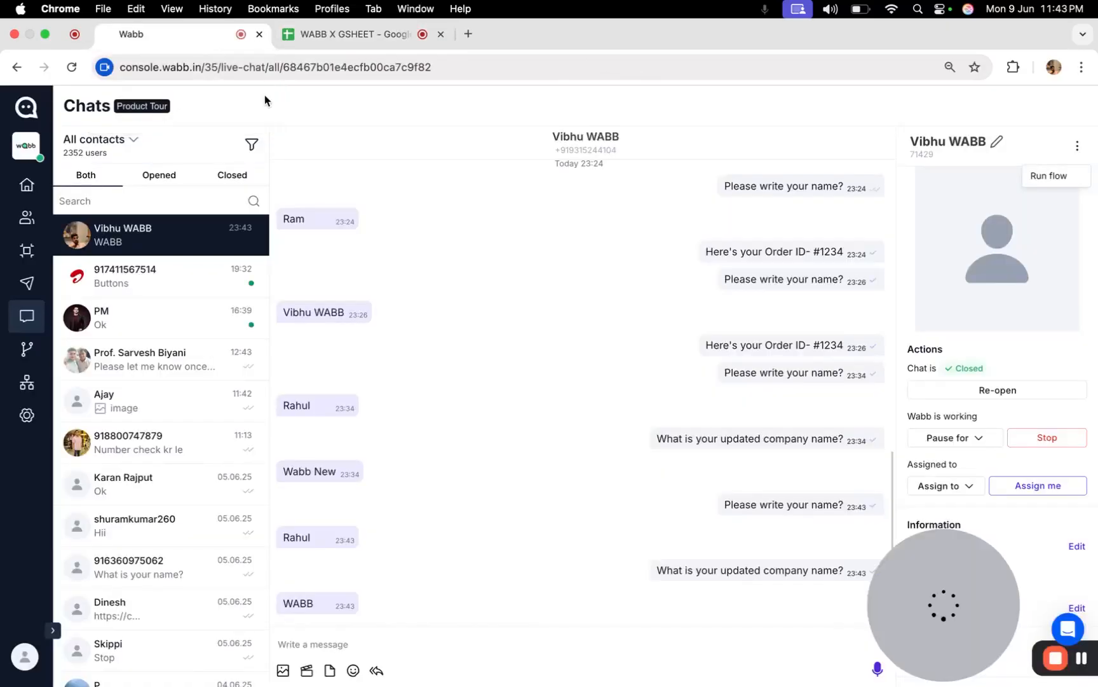
Reopen the Gsheet test flow and centre its Start, Content and Integration blocks.
left_click(26, 352)
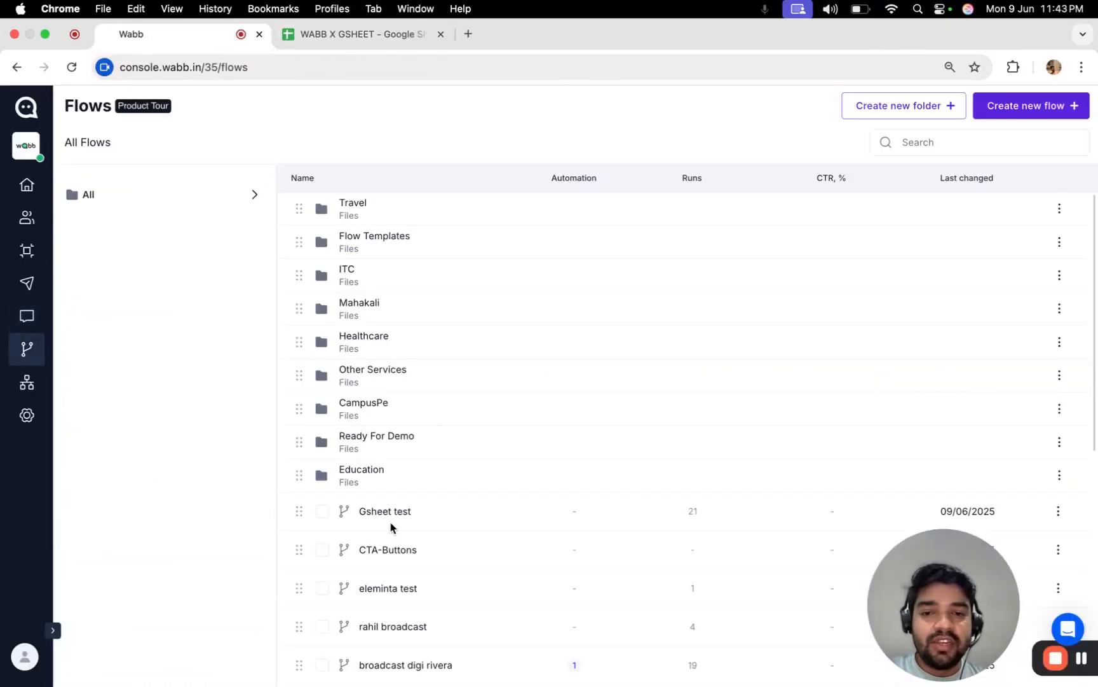
left_click(380, 512)
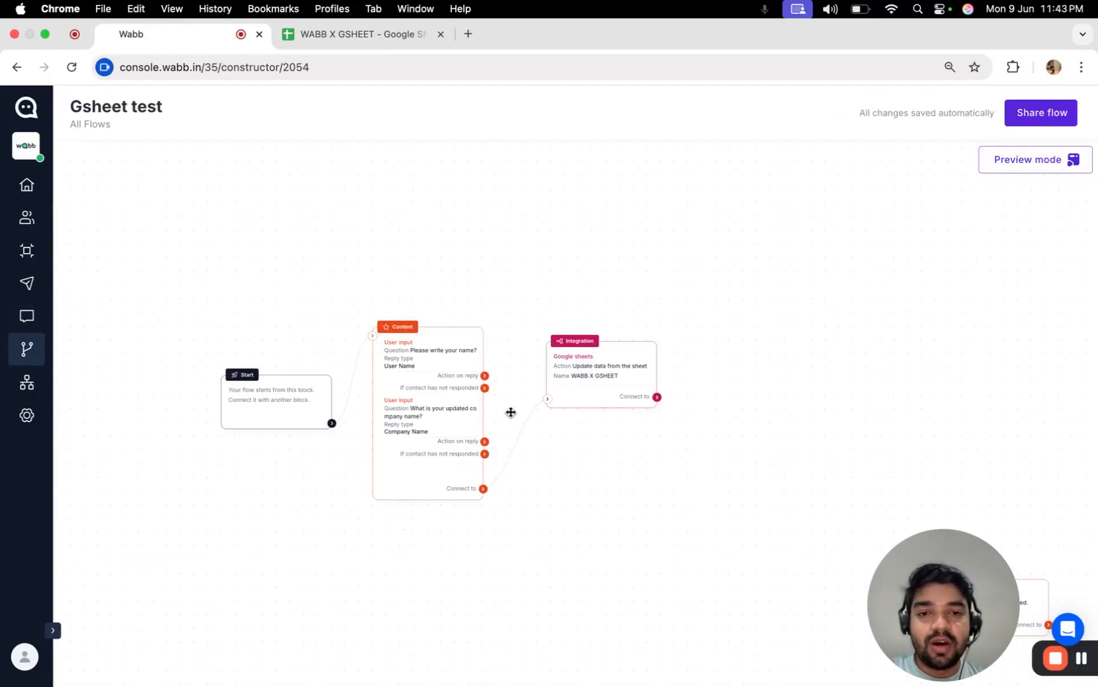
scroll(569, 397, "up", 5)
scroll(635, 457, "left", 2)
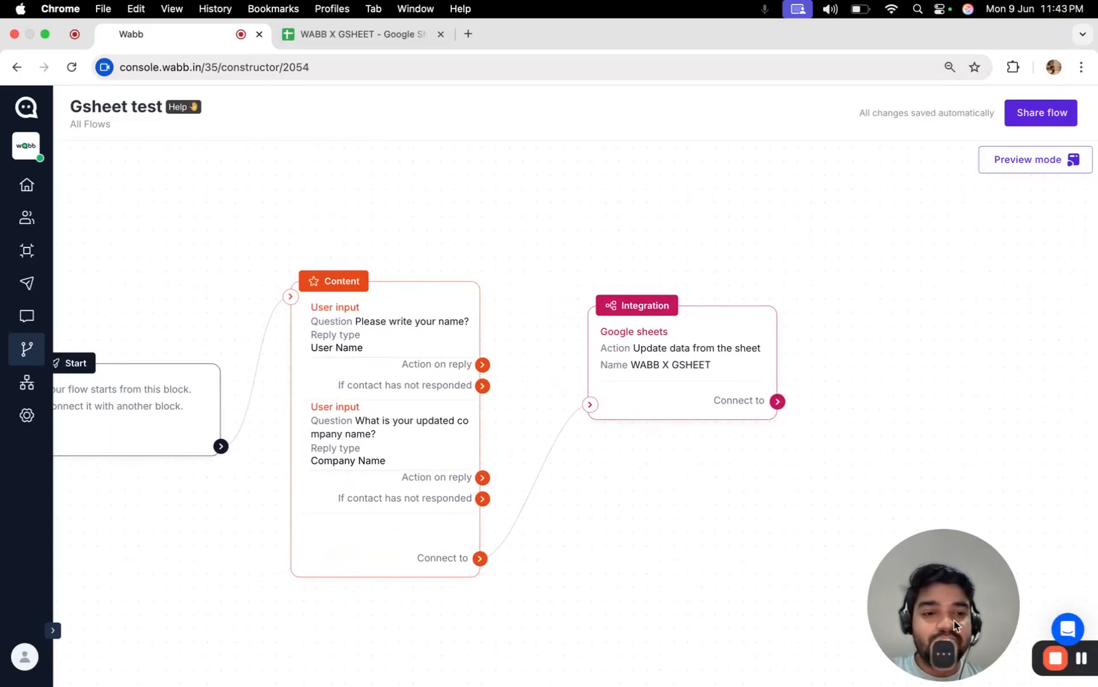
left_click_drag(954, 620, 174, 594)
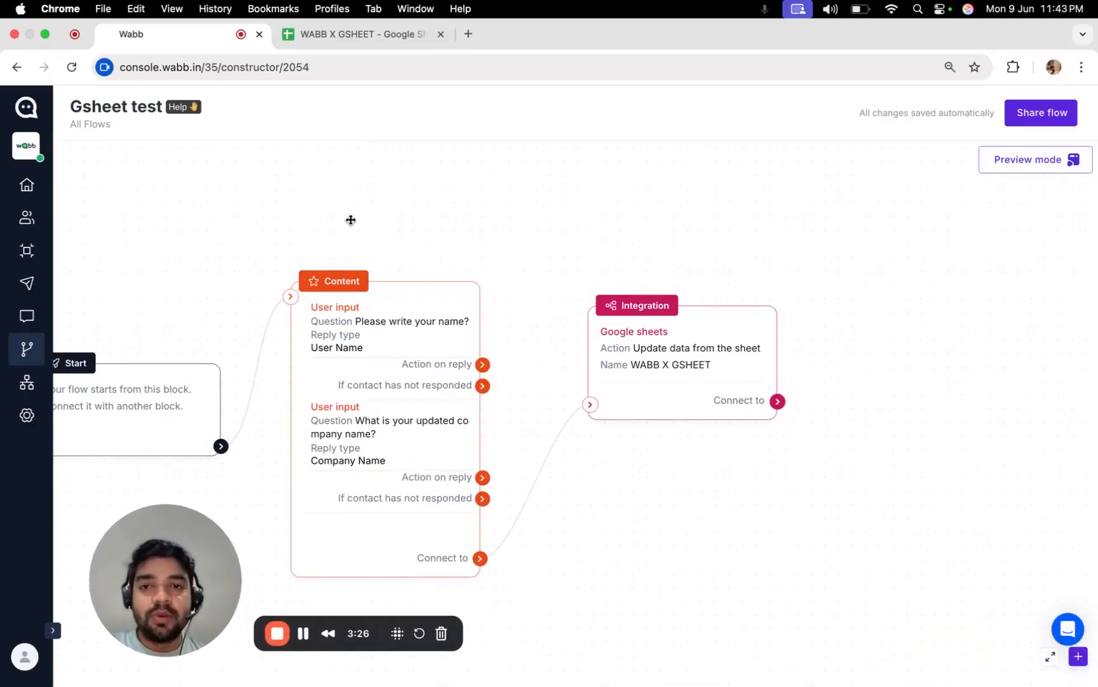
left_click_drag(350, 220, 497, 188)
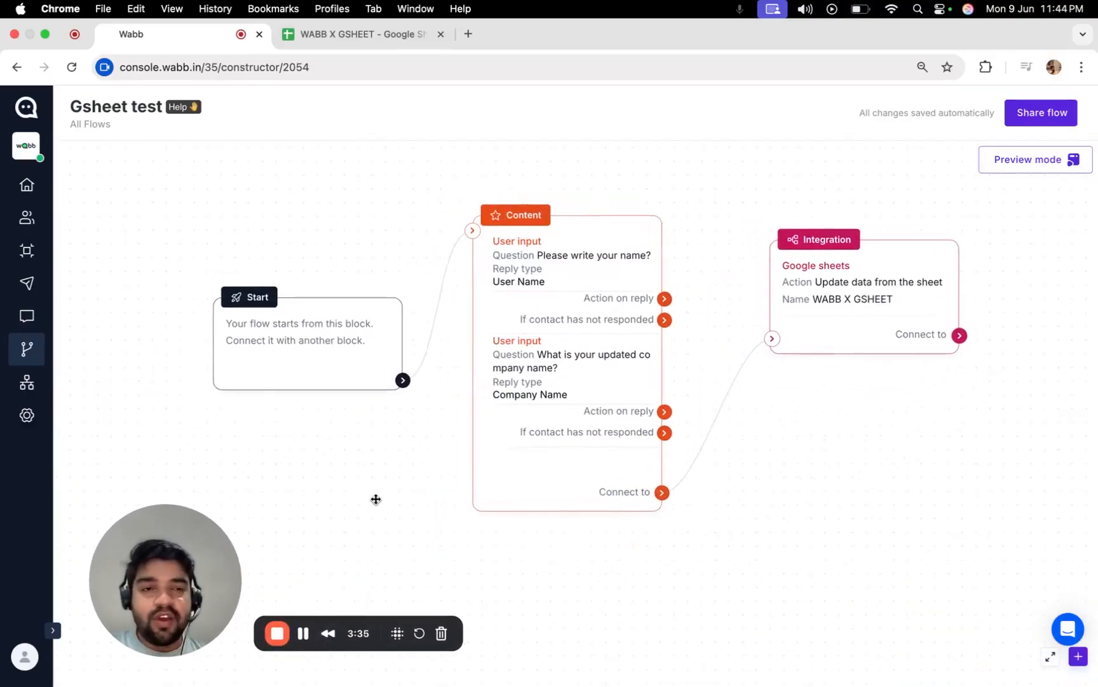
mouse_move(375, 501)
left_mouse_down()
mouse_move(367, 515)
mouse_move(420, 517)
mouse_move(380, 508)
left_mouse_up()
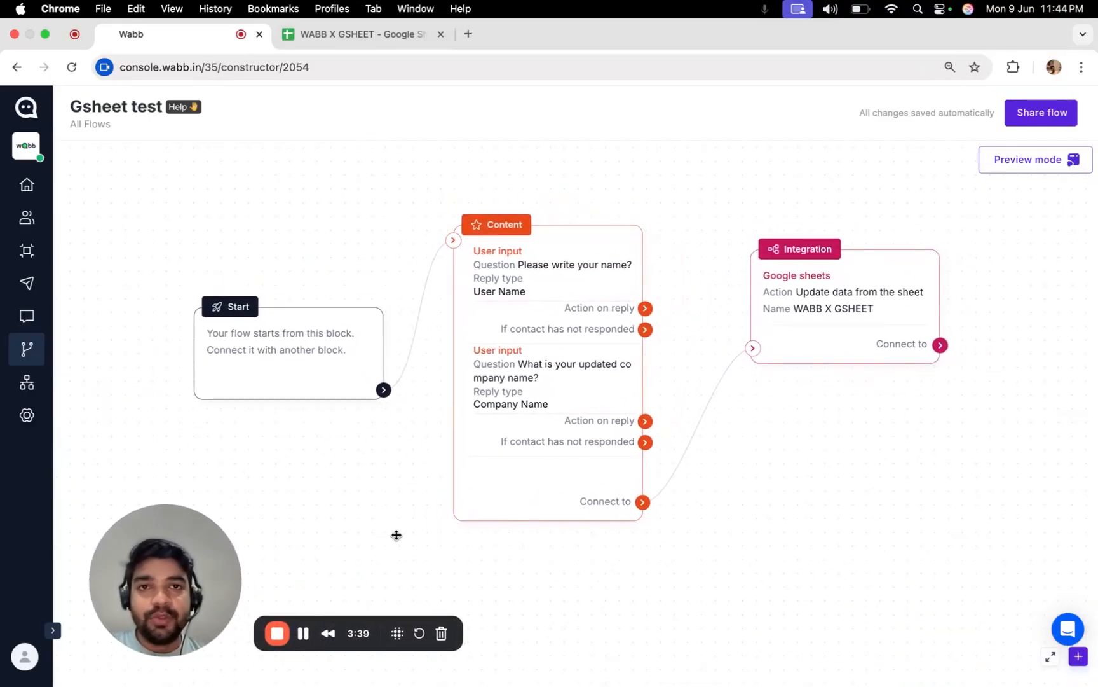